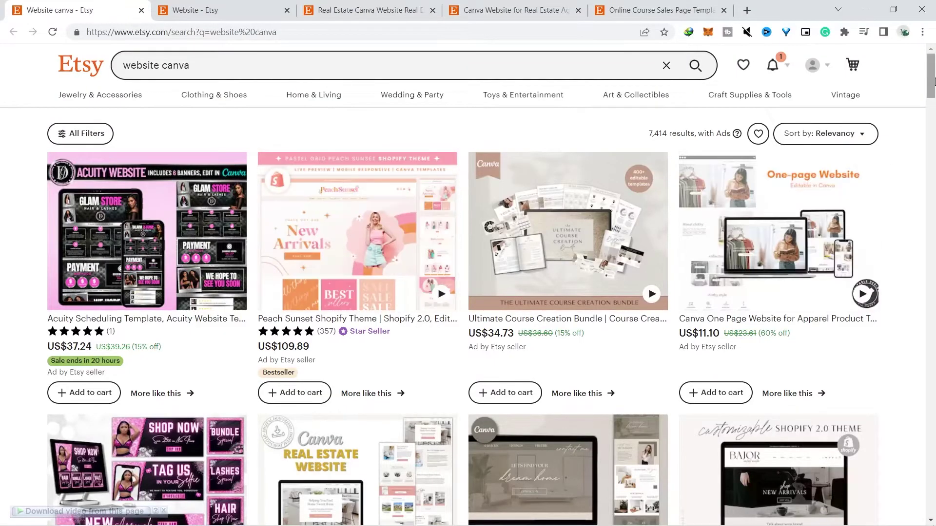
- Scroll further down the Etsy 'website canva' search results to see more template listings
{"action": "left_click", "coordinate": [214, 64]}
{"action": "left_click_drag", "start_coordinate": [214, 65], "coordinate": [173, 59]}
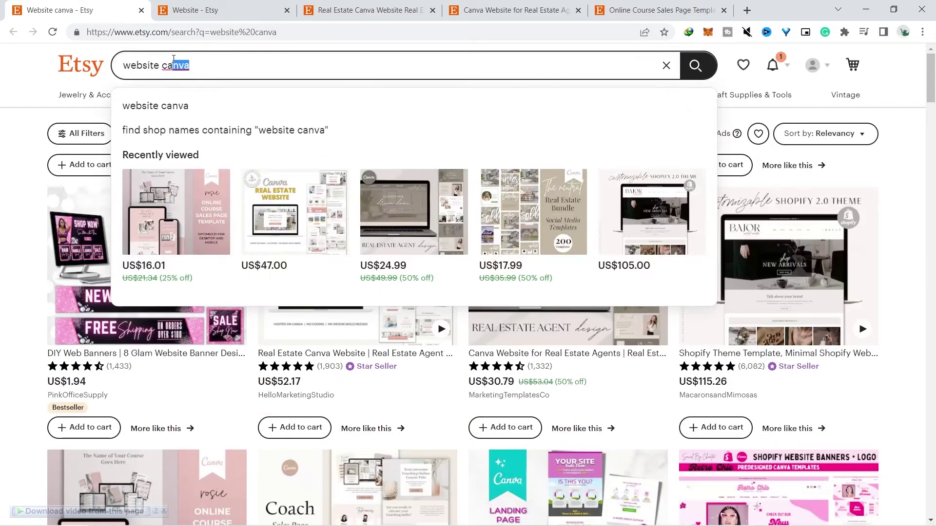
{"action": "left_click", "coordinate": [56, 88]}
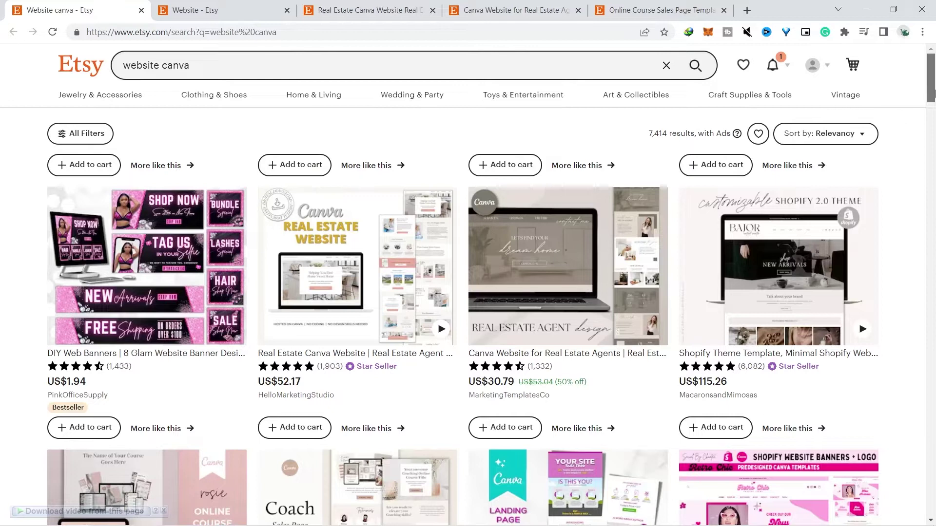
{"action": "left_click_drag", "start_coordinate": [933, 92], "coordinate": [934, 188]}
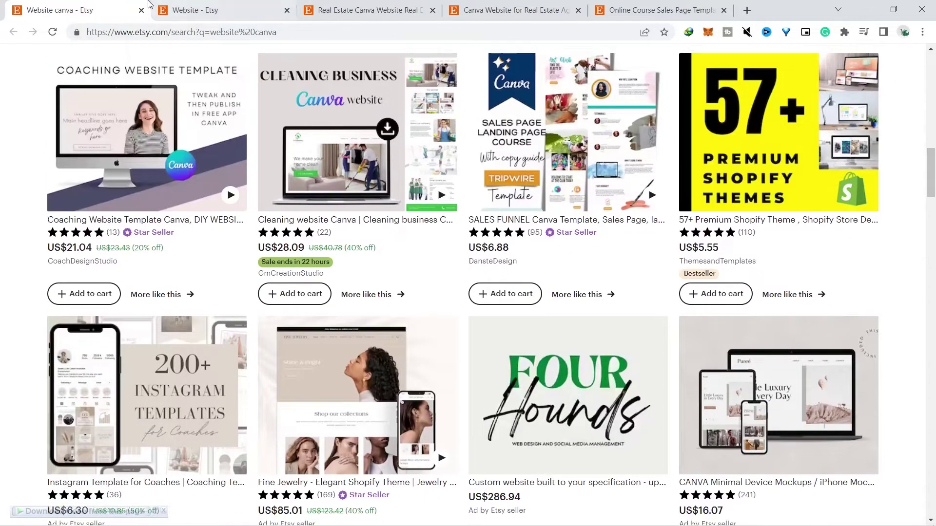
{"action": "left_click", "coordinate": [176, 6]}
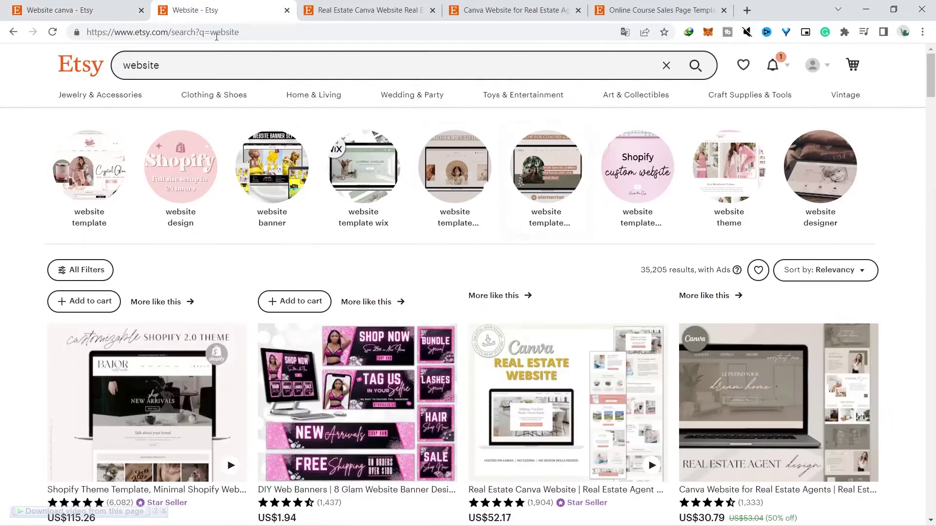
{"action": "left_click_drag", "start_coordinate": [934, 87], "coordinate": [934, 214]}
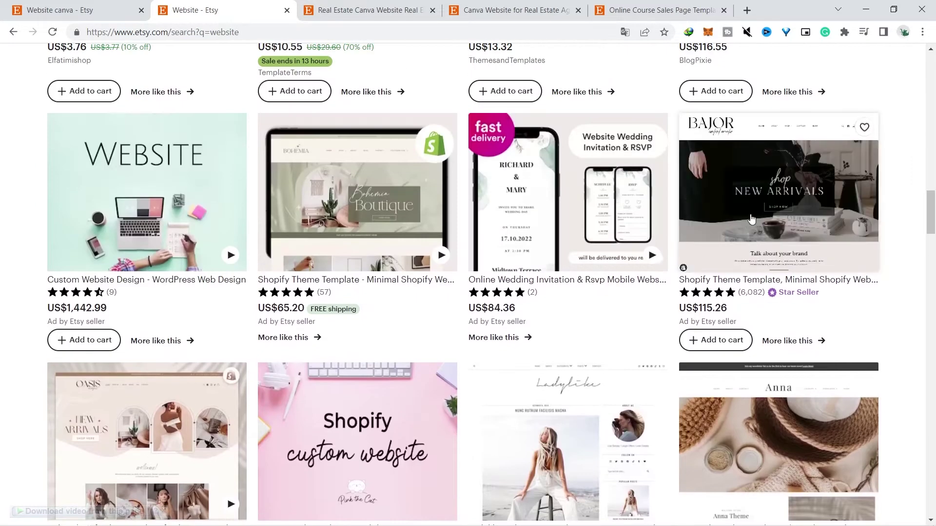
{"action": "left_click", "coordinate": [117, 10]}
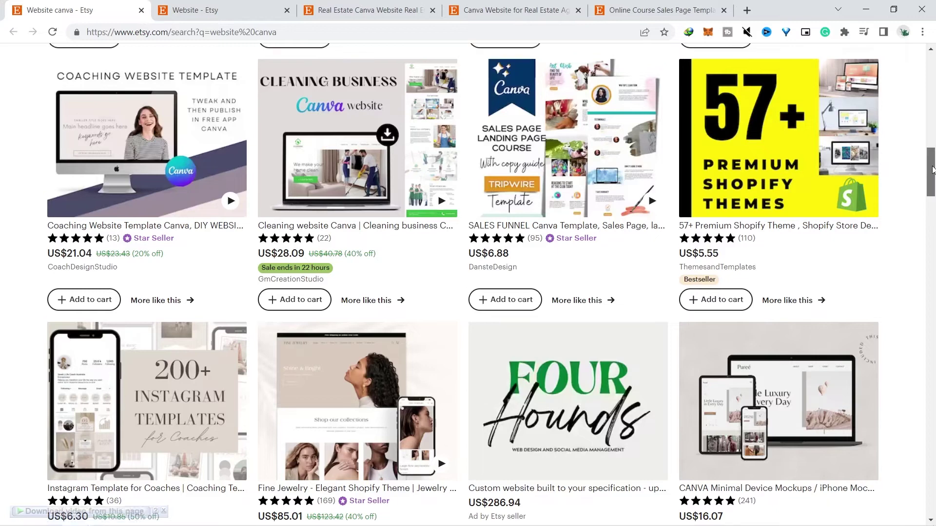
{"action": "left_click_drag", "start_coordinate": [933, 121], "coordinate": [934, 72]}
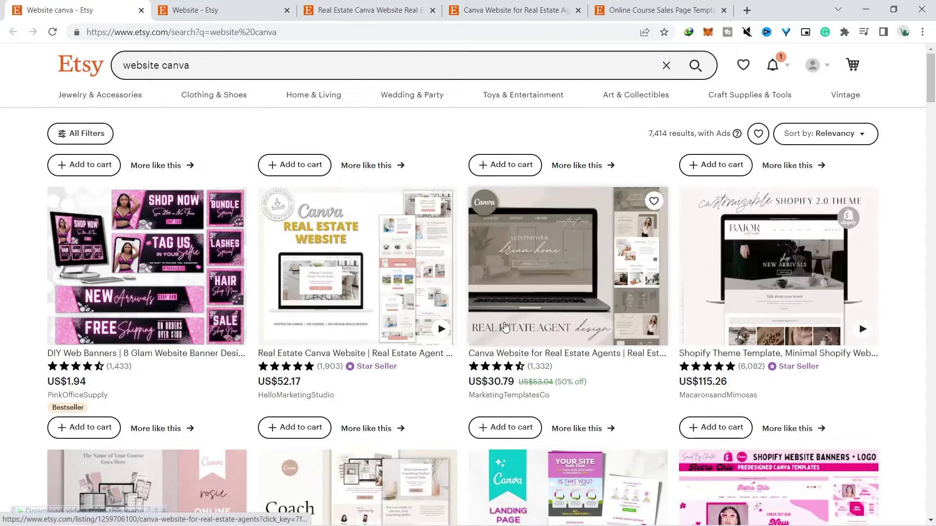
- View the Real Estate Canva Website, Real Estate Agents and Online Course Sales Page listings
{"action": "left_click", "coordinate": [370, 10]}
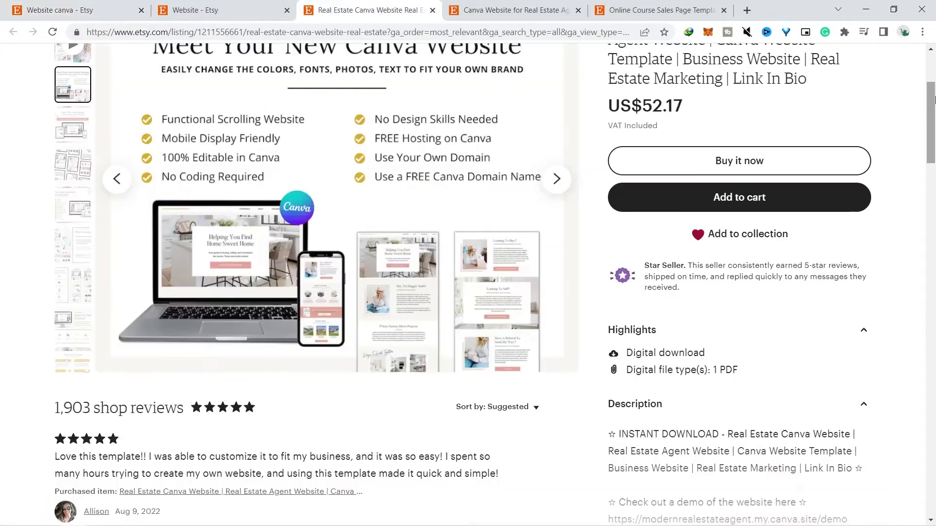
{"action": "mouse_move", "coordinate": [934, 100]}
{"action": "left_mouse_down"}
{"action": "mouse_move", "coordinate": [929, 72]}
{"action": "mouse_move", "coordinate": [929, 83]}
{"action": "left_mouse_up"}
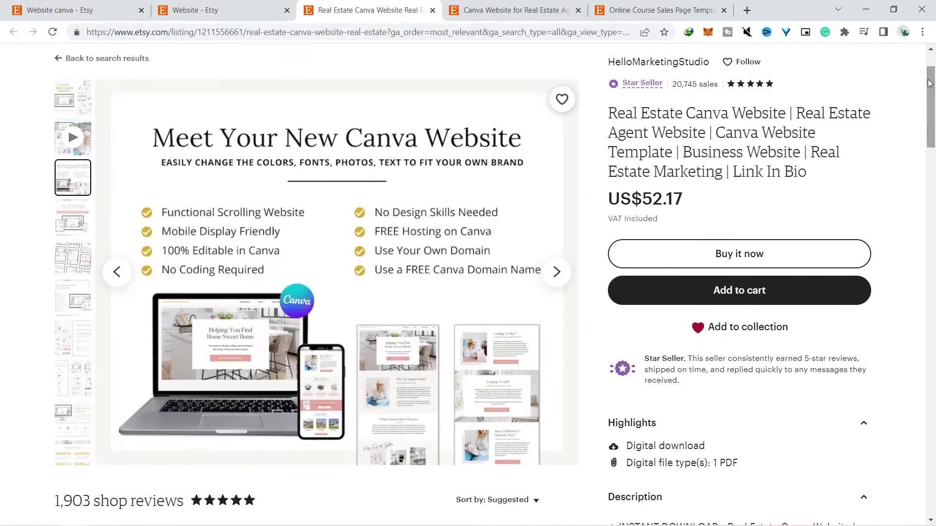
{"action": "left_click", "coordinate": [69, 106]}
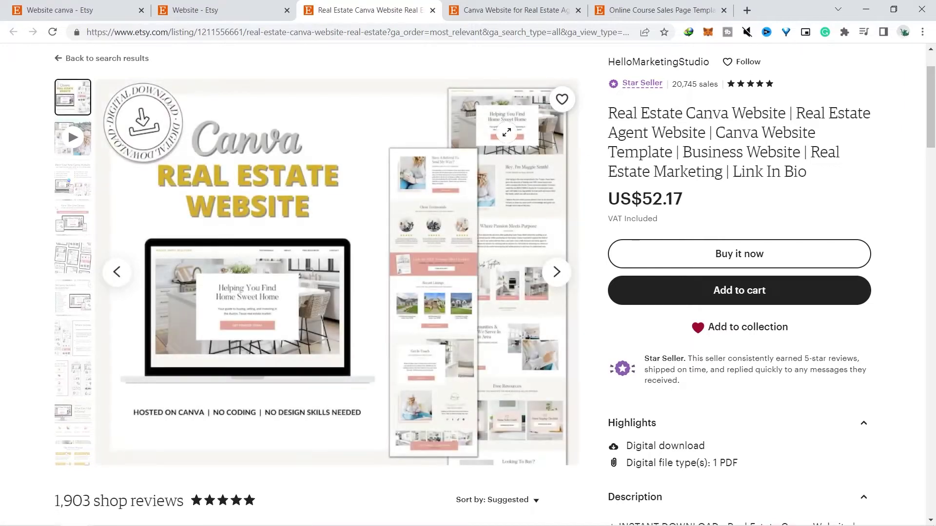
{"action": "left_click", "coordinate": [511, 9]}
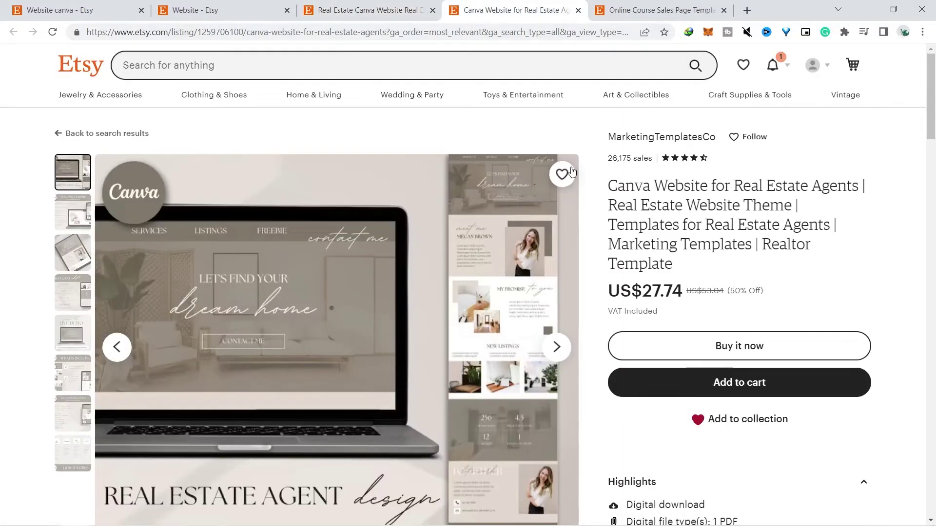
{"action": "left_click", "coordinate": [634, 10]}
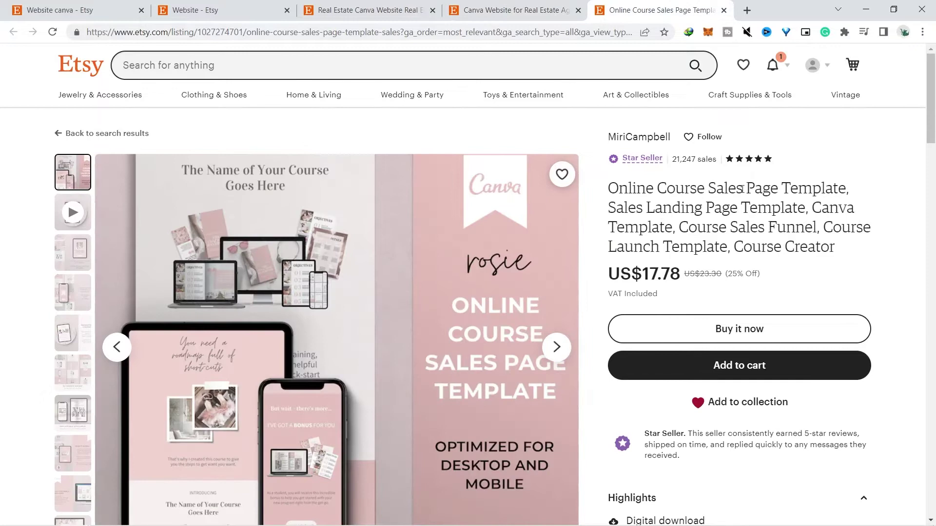
{"action": "left_click_drag", "start_coordinate": [935, 107], "coordinate": [934, 121]}
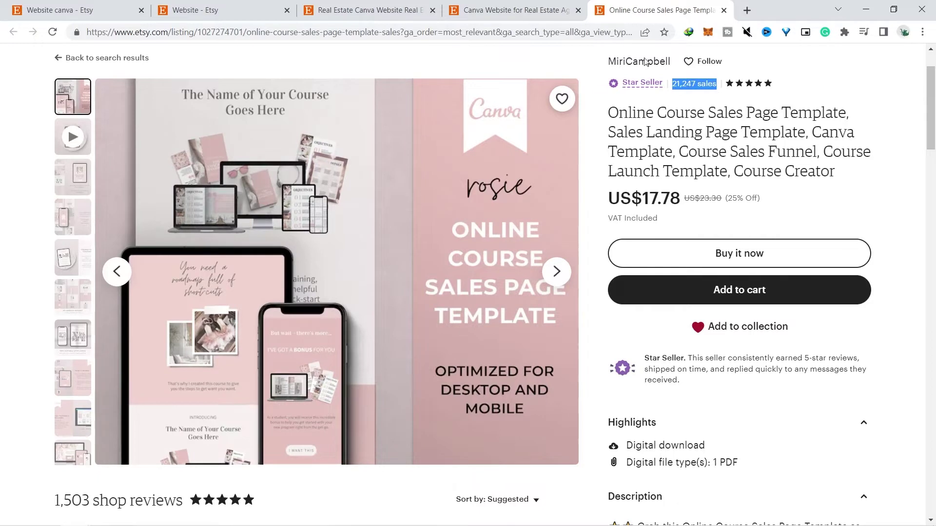
- Switch back through the listing tabs, ending on the Real Estate Canva Website listing
{"action": "left_click", "coordinate": [505, 10]}
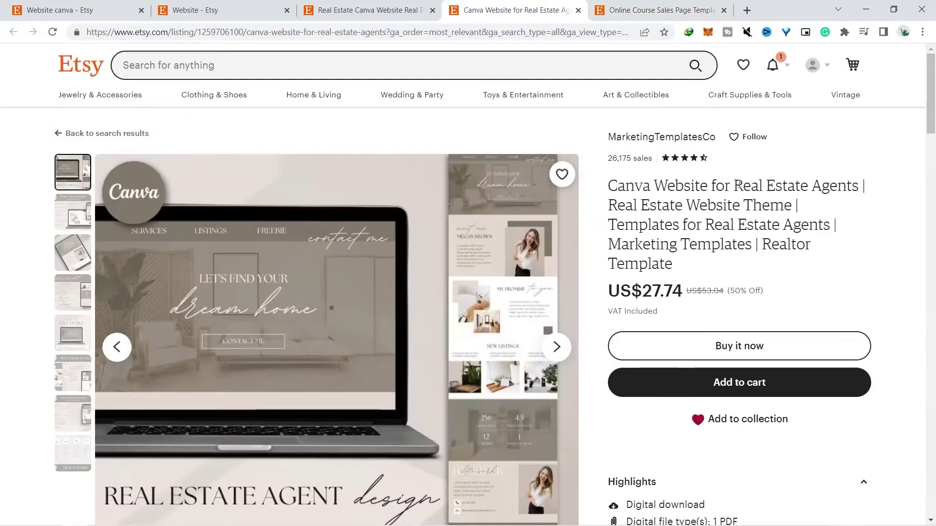
{"action": "left_click", "coordinate": [385, 10]}
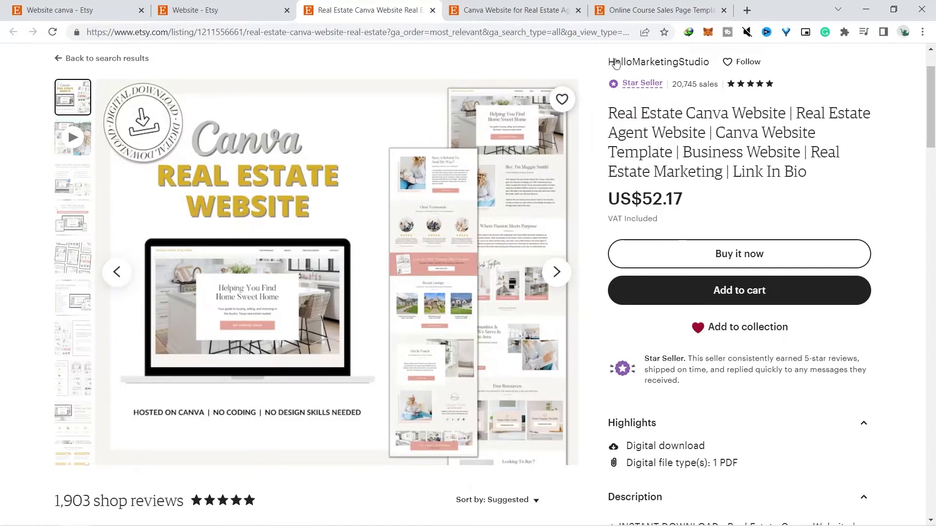
{"action": "left_click", "coordinate": [526, 5]}
{"action": "key", "text": "ctrl+Tab"}
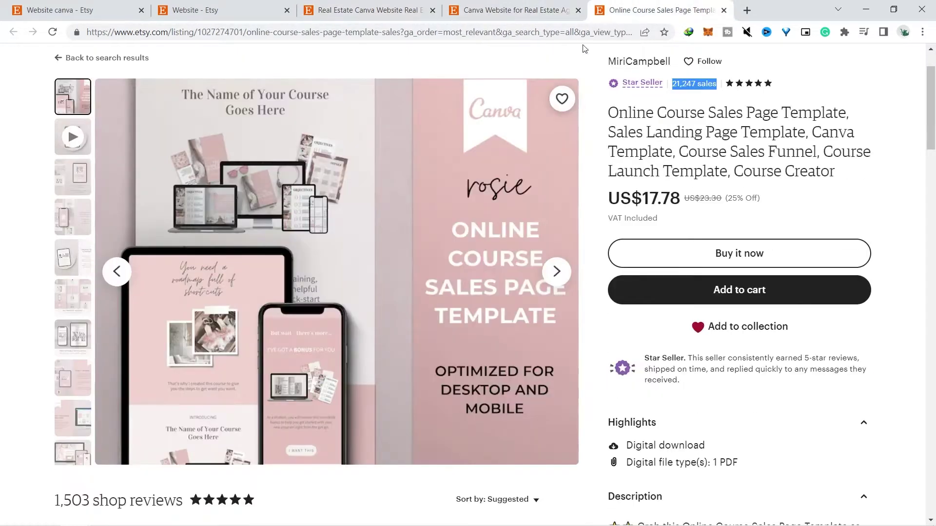
{"action": "left_click", "coordinate": [522, 5]}
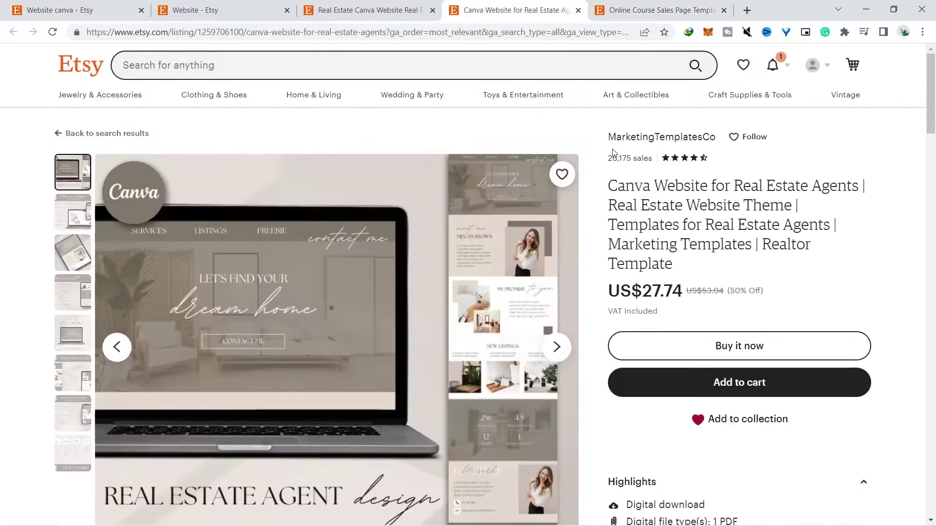
{"action": "left_click", "coordinate": [377, 5]}
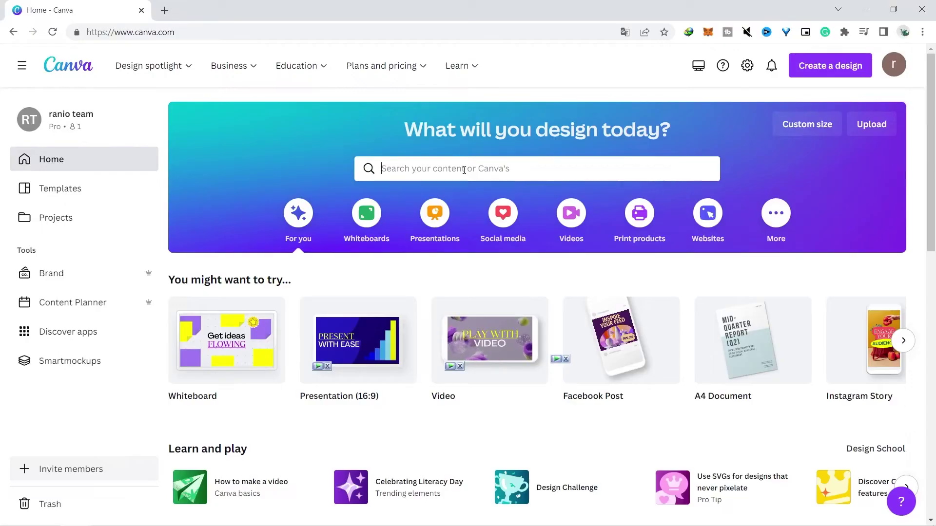
- Search Canva for 'website' templates, browse the results, and search the new-design types
{"action": "left_click", "coordinate": [464, 170]}
{"action": "type", "text": "website"}
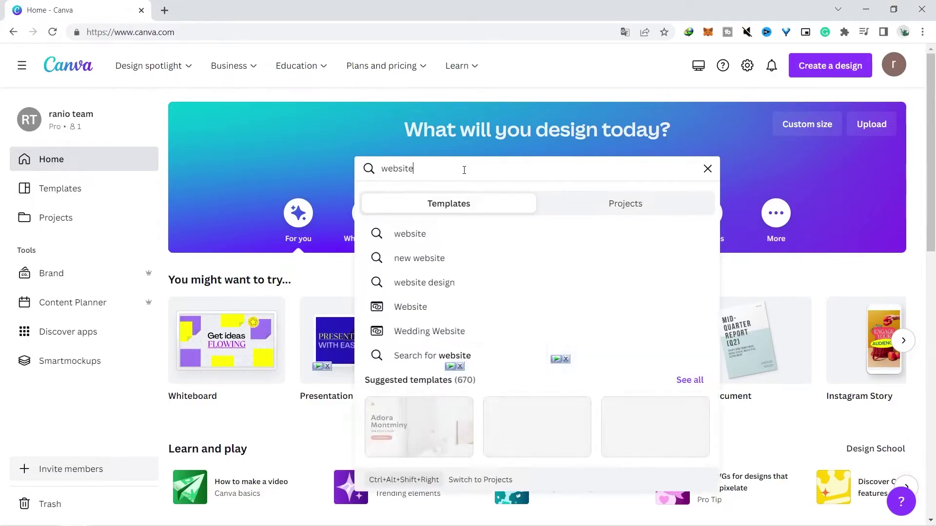
{"action": "key", "text": "Return"}
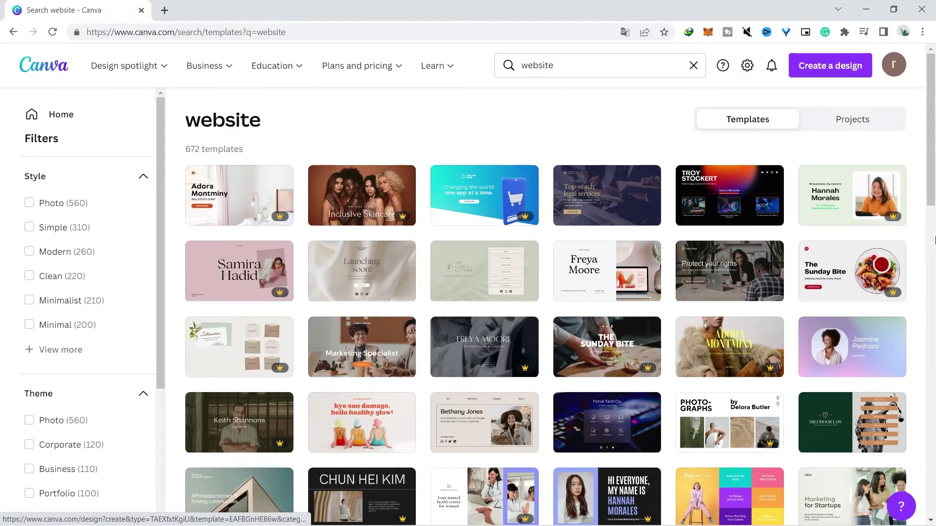
{"action": "scroll", "coordinate": [934, 241], "scroll_direction": "down", "scroll_amount": 7}
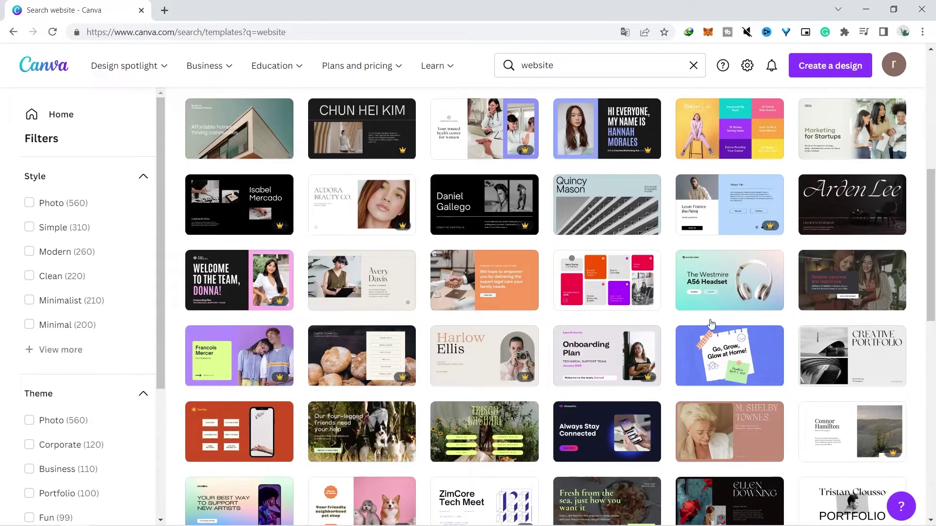
{"action": "left_click", "coordinate": [822, 74]}
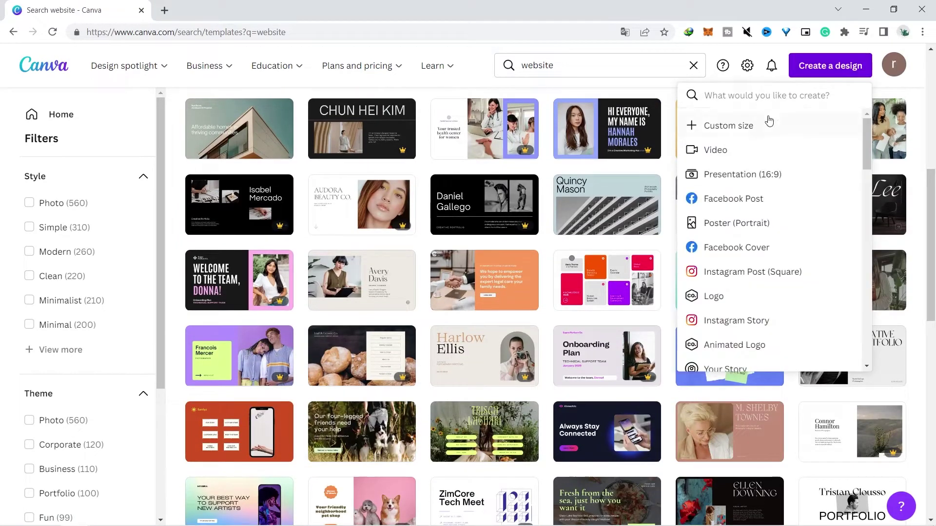
{"action": "type", "text": "we"}
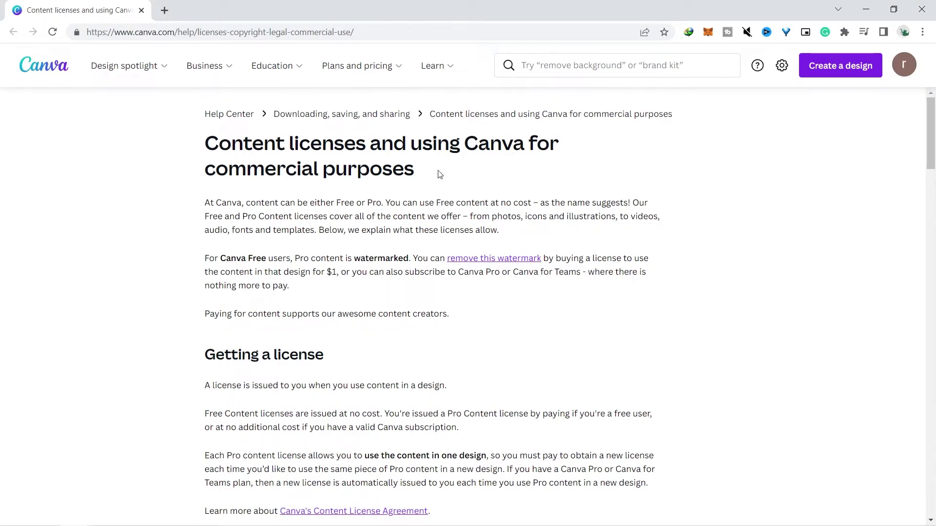
- Read down the content-license help article, then scroll through the website template results
{"action": "scroll", "coordinate": [496, 162], "scroll_direction": "down", "scroll_amount": 5}
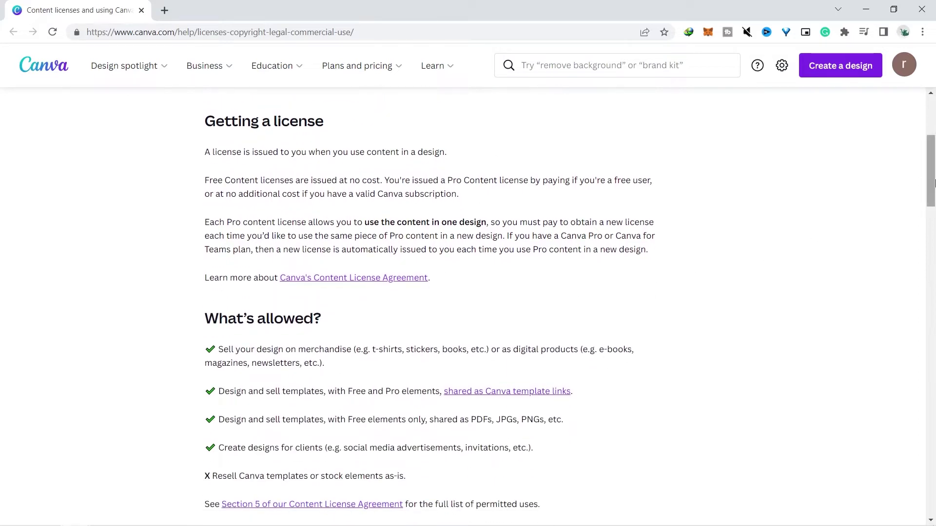
{"action": "left_click_drag", "start_coordinate": [934, 183], "coordinate": [908, 231]}
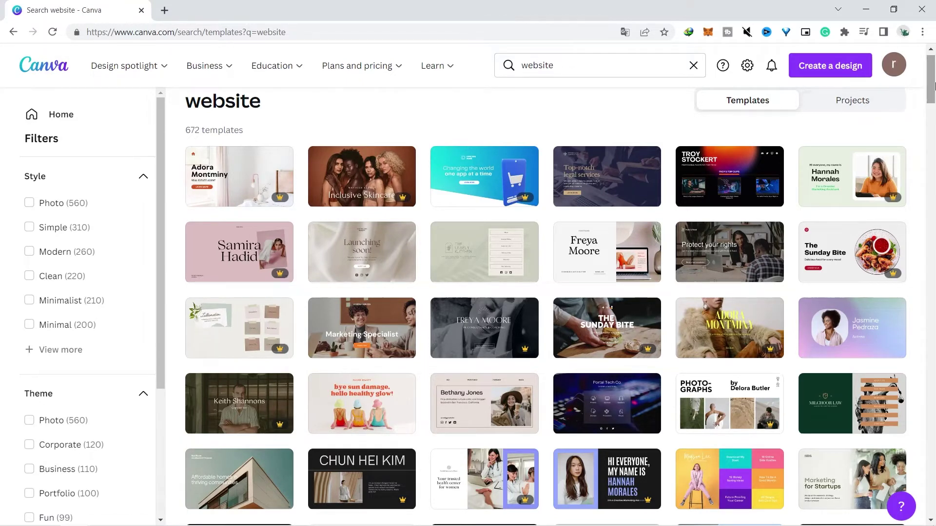
{"action": "left_click_drag", "start_coordinate": [932, 86], "coordinate": [934, 463]}
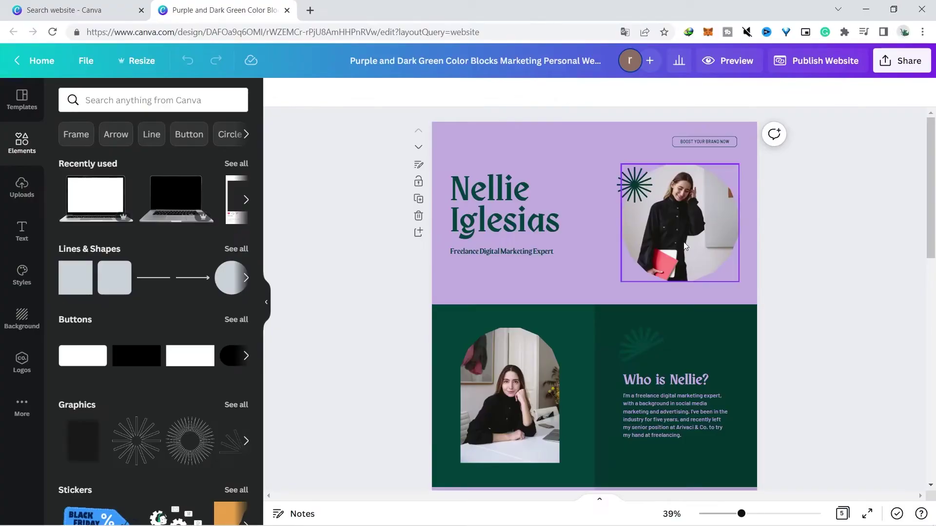
{"action": "left_click_drag", "start_coordinate": [741, 514], "coordinate": [754, 515]}
{"action": "scroll", "coordinate": [901, 140], "scroll_direction": "up", "scroll_amount": 2}
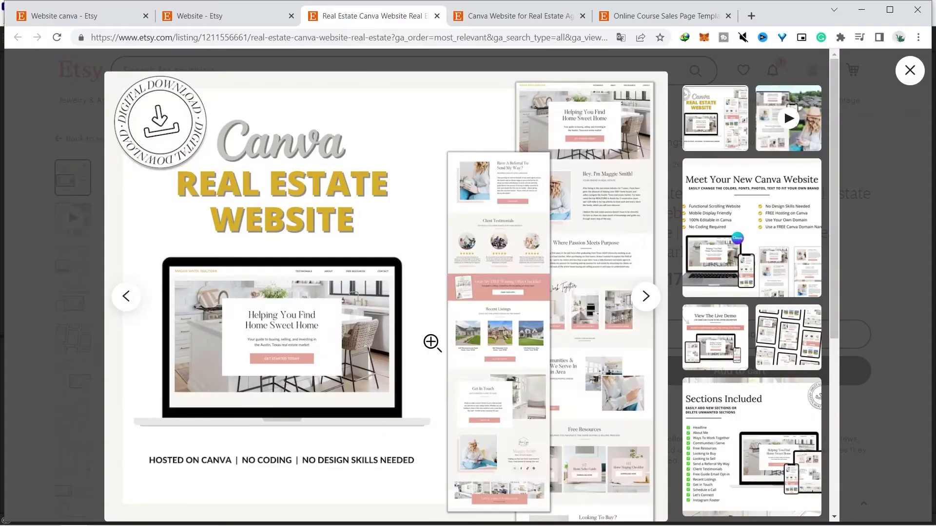
{"action": "left_click", "coordinate": [442, 336]}
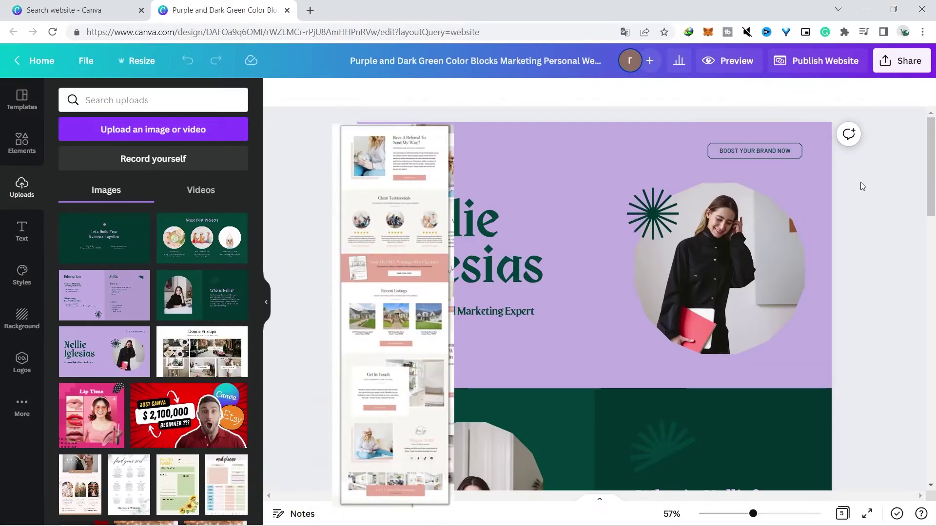
{"action": "left_click_drag", "start_coordinate": [932, 171], "coordinate": [933, 353]}
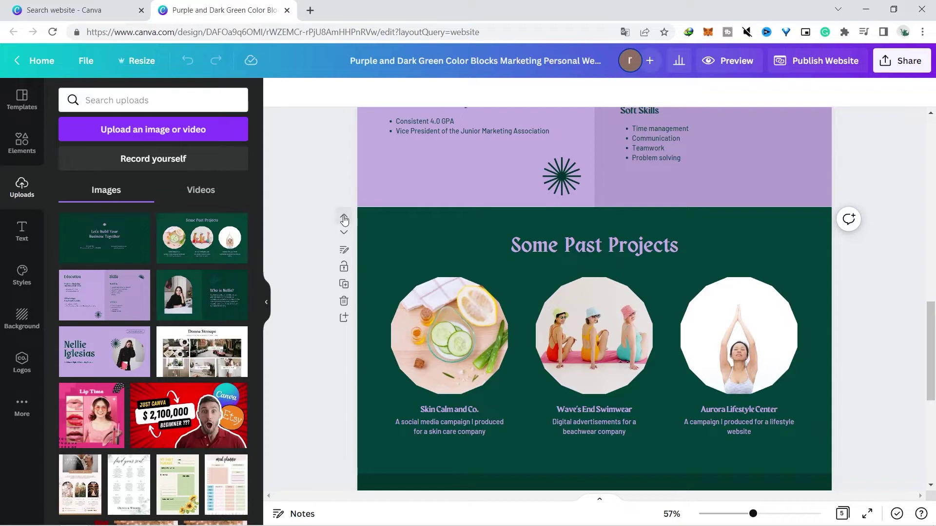
- Move the Some Past Projects section up to sit just below the hero page
{"action": "left_click", "coordinate": [344, 218]}
{"action": "left_click", "coordinate": [344, 218]}
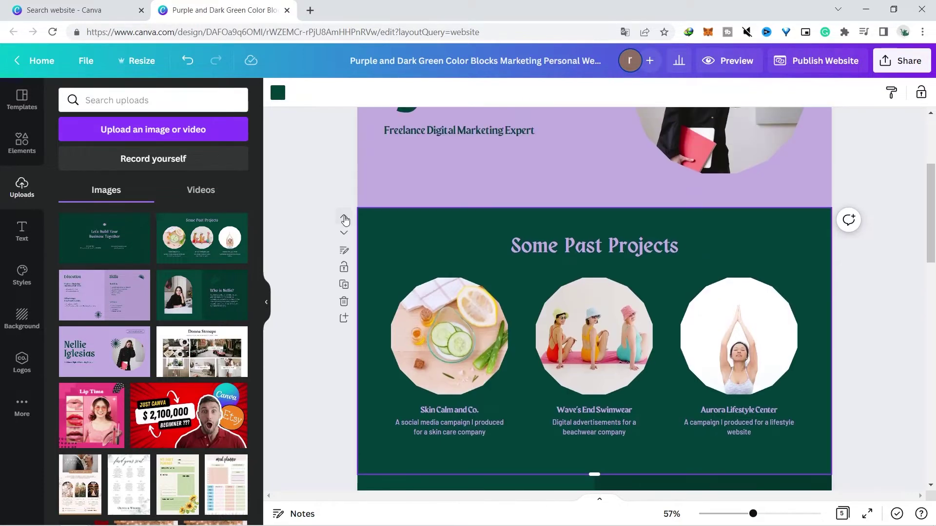
{"action": "left_click_drag", "start_coordinate": [931, 210], "coordinate": [934, 161]}
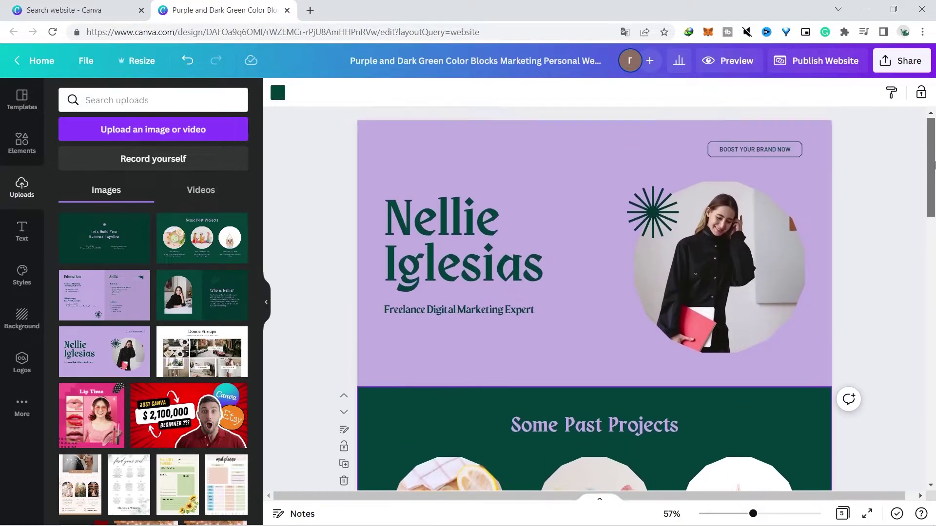
{"action": "scroll", "coordinate": [933, 160], "scroll_direction": "down", "scroll_amount": 5}
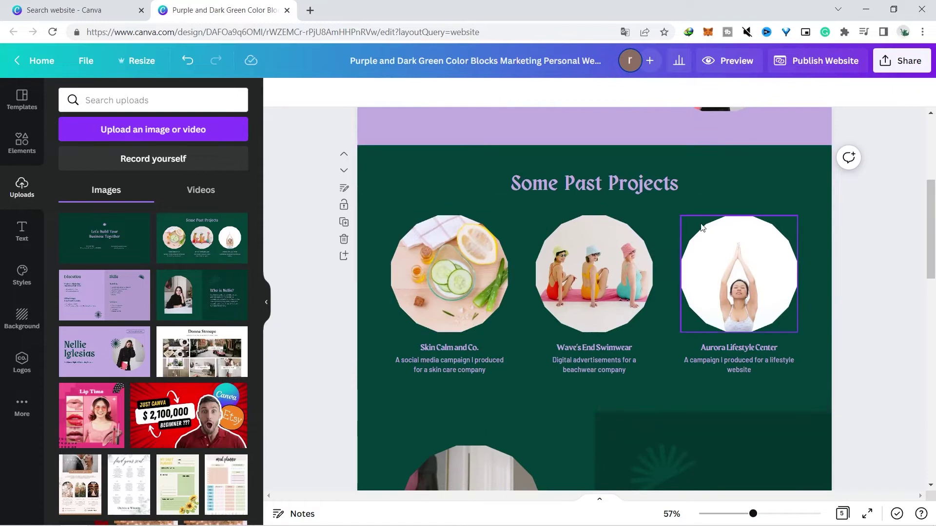
{"action": "scroll", "coordinate": [933, 254], "scroll_direction": "up", "scroll_amount": 4}
{"action": "scroll", "coordinate": [933, 229], "scroll_direction": "down", "scroll_amount": 2}
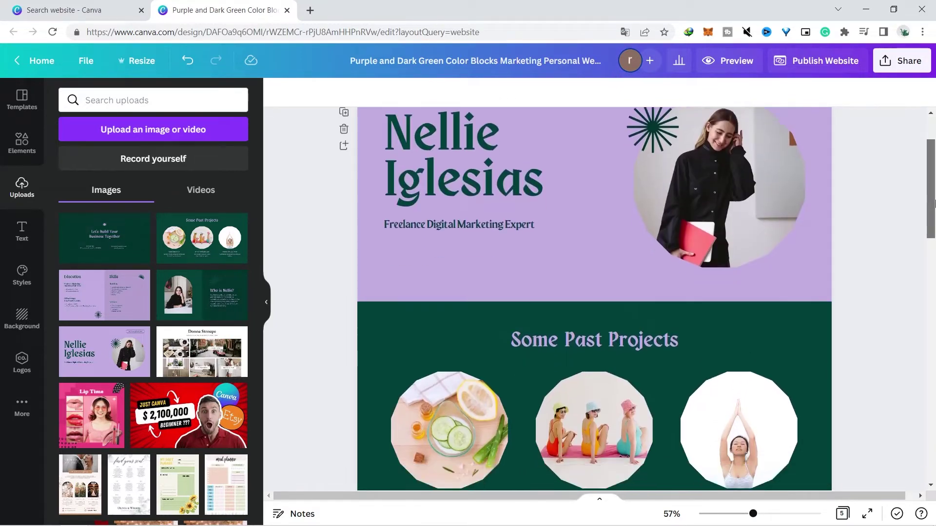
{"action": "scroll", "coordinate": [505, 348], "scroll_direction": "up", "scroll_amount": 3}
{"action": "scroll", "coordinate": [505, 349], "scroll_direction": "down", "scroll_amount": 2}
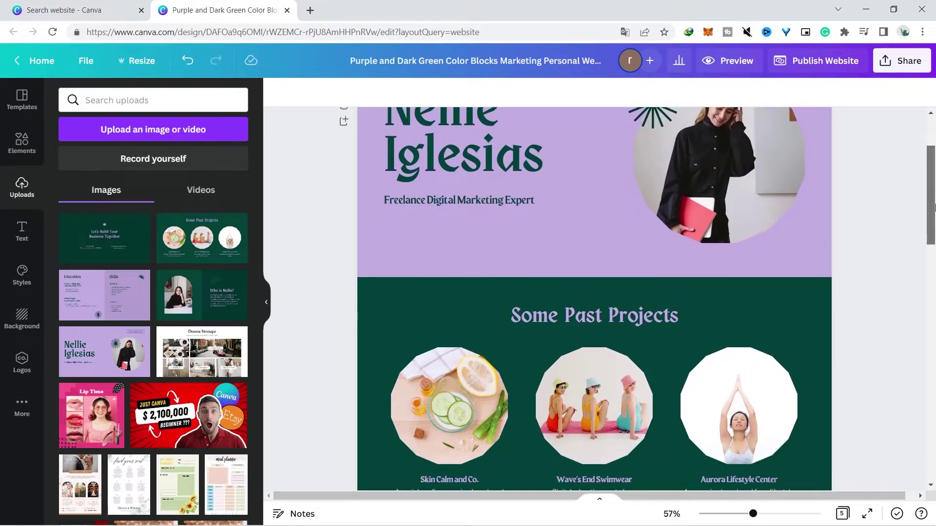
- Delete the Skin Calm, Wave's End and Aurora project photos along with their frames
{"action": "left_click", "coordinate": [448, 386]}
{"action": "key", "text": "Delete"}
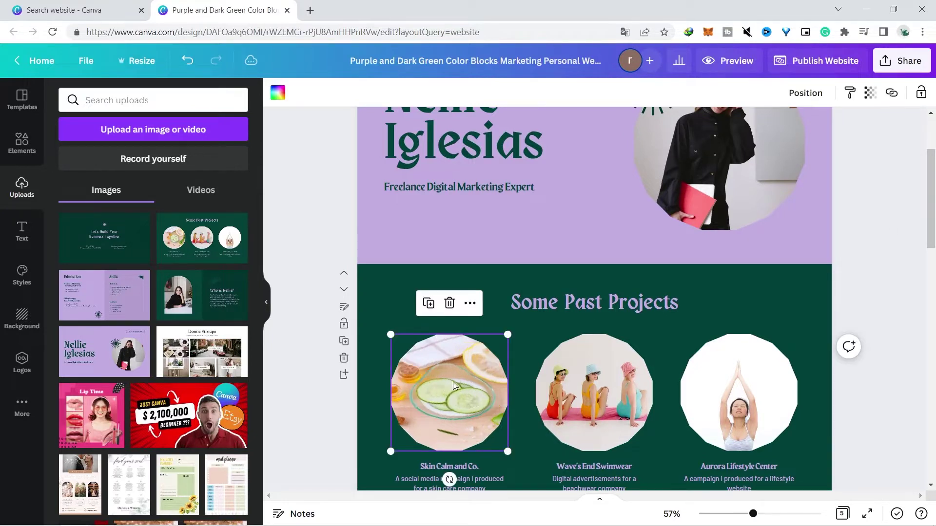
{"action": "left_click", "coordinate": [571, 378]}
{"action": "key", "text": "Delete"}
{"action": "left_click", "coordinate": [734, 385]}
{"action": "key", "text": "Delete"}
{"action": "left_click", "coordinate": [449, 385]}
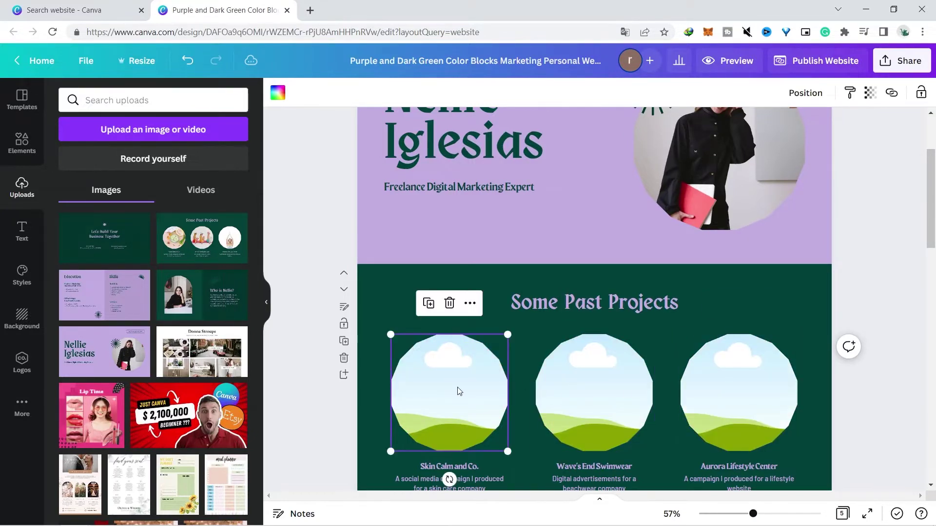
{"action": "key", "text": "Delete"}
{"action": "left_click", "coordinate": [568, 378]}
{"action": "key", "text": "Delete"}
{"action": "left_click", "coordinate": [710, 378]}
{"action": "key", "text": "Delete"}
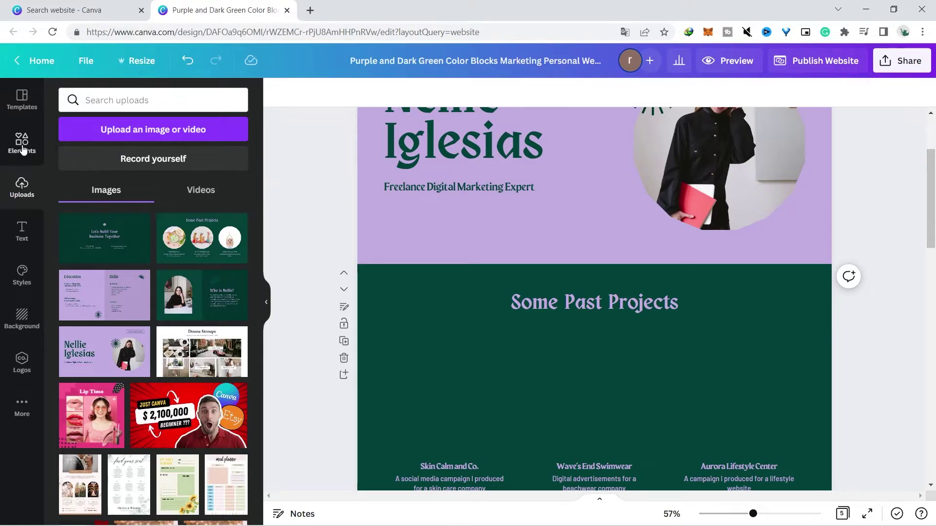
- Add wavy-square frames from an Elements 'frame' search and align them above the project captions
{"action": "left_click", "coordinate": [21, 144]}
{"action": "type", "text": "frame"}
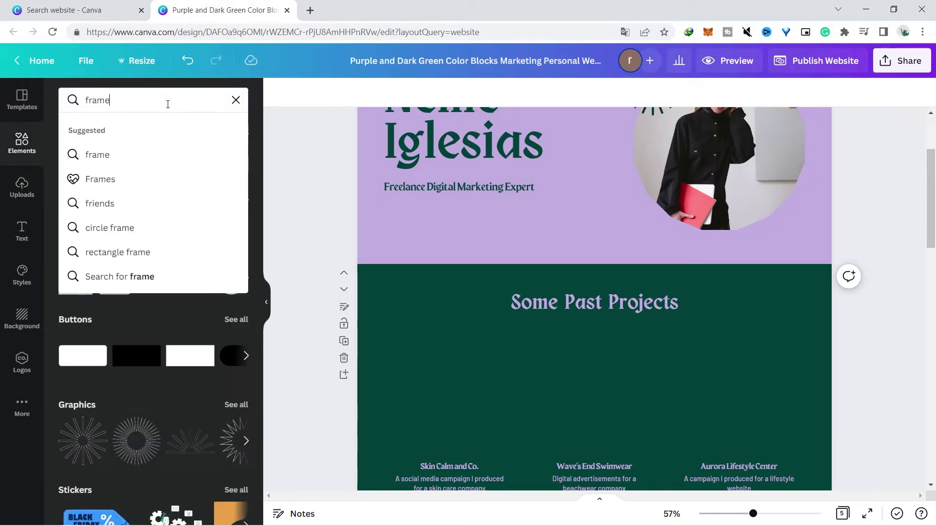
{"action": "key", "text": "Return"}
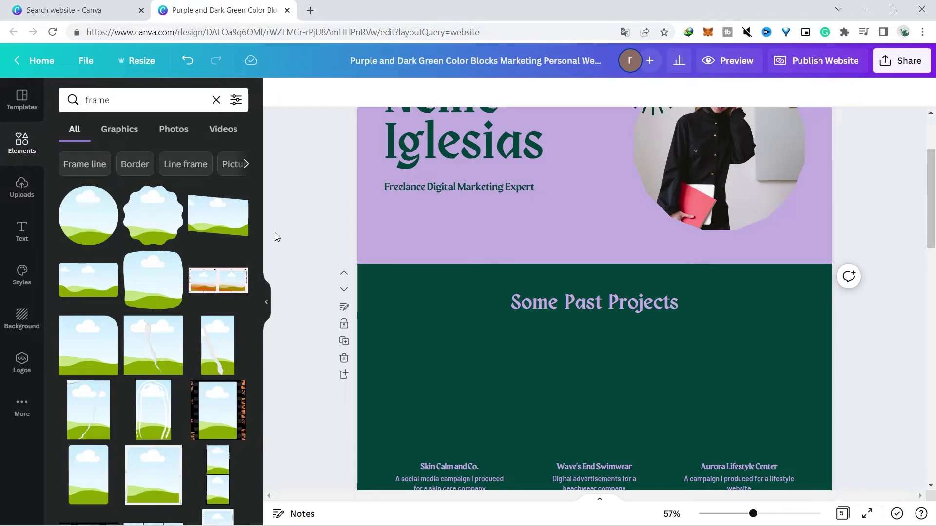
{"action": "scroll", "coordinate": [257, 246], "scroll_direction": "down", "scroll_amount": 2}
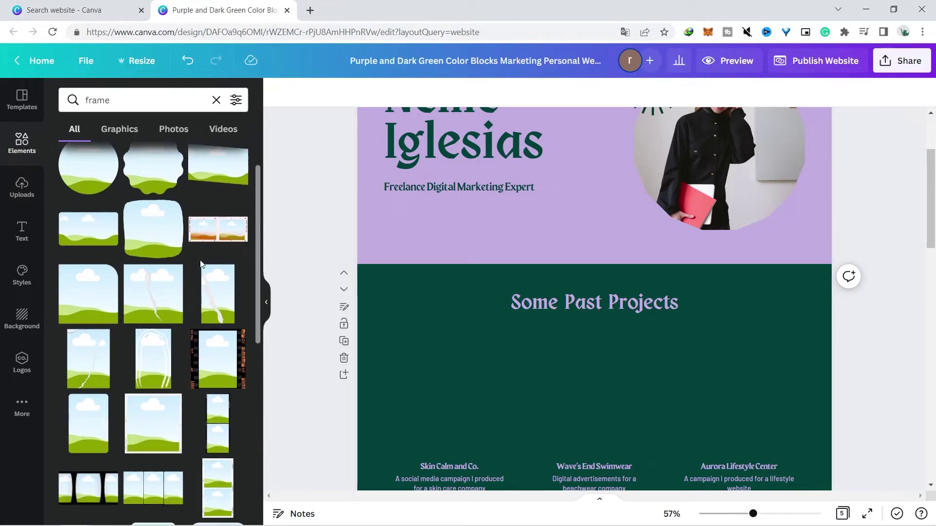
{"action": "left_click", "coordinate": [140, 229]}
{"action": "mouse_move", "coordinate": [505, 341]}
{"action": "left_mouse_down"}
{"action": "mouse_move", "coordinate": [455, 359]}
{"action": "mouse_move", "coordinate": [433, 356]}
{"action": "left_mouse_up"}
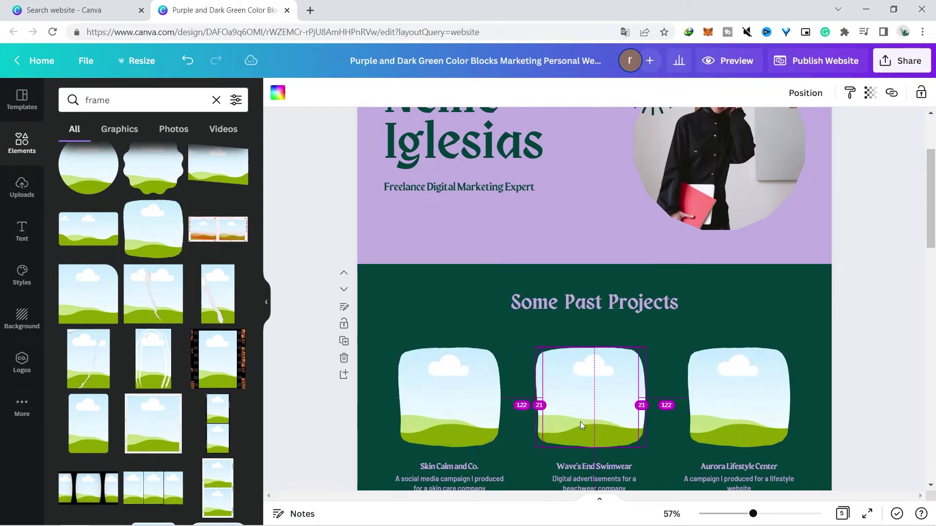
{"action": "left_click_drag", "start_coordinate": [580, 426], "coordinate": [581, 425]}
{"action": "left_click", "coordinate": [536, 413]}
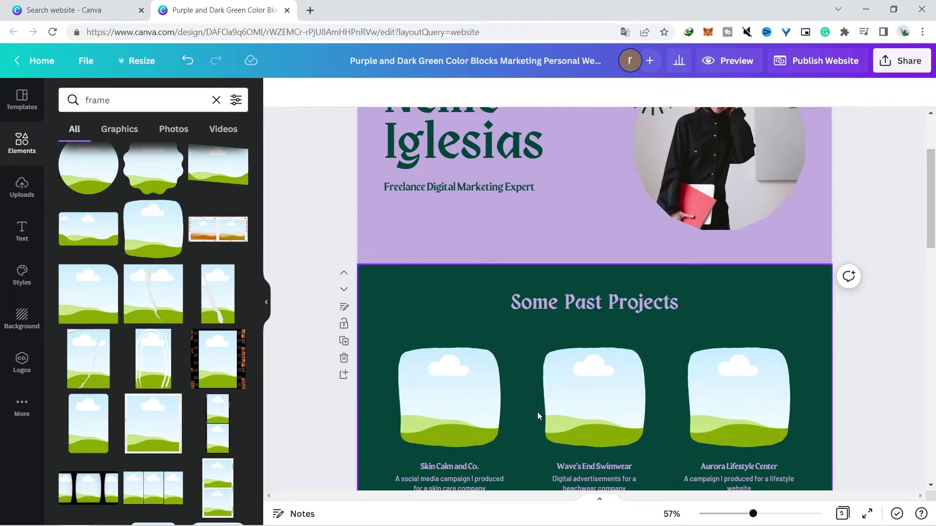
{"action": "scroll", "coordinate": [598, 200], "scroll_direction": "down", "scroll_amount": 2}
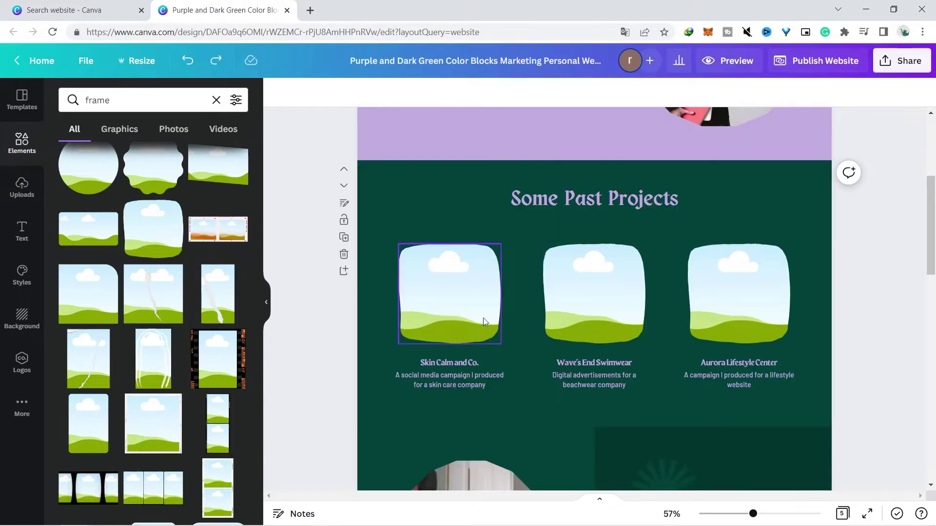
{"action": "key", "text": "ctrl+z"}
- Replace the Some Past Projects heading text with 'Recent Listing'
{"action": "double_click", "coordinate": [582, 199]}
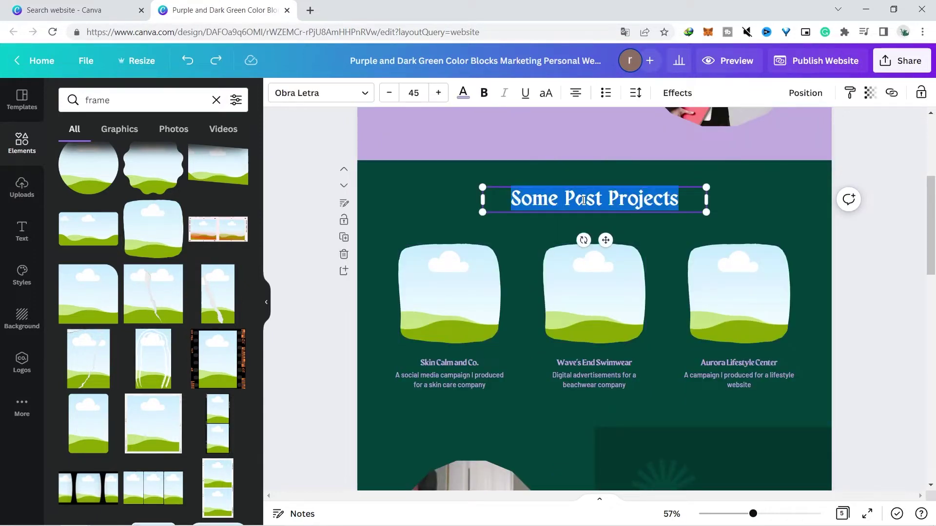
{"action": "type", "text": "Recent "}
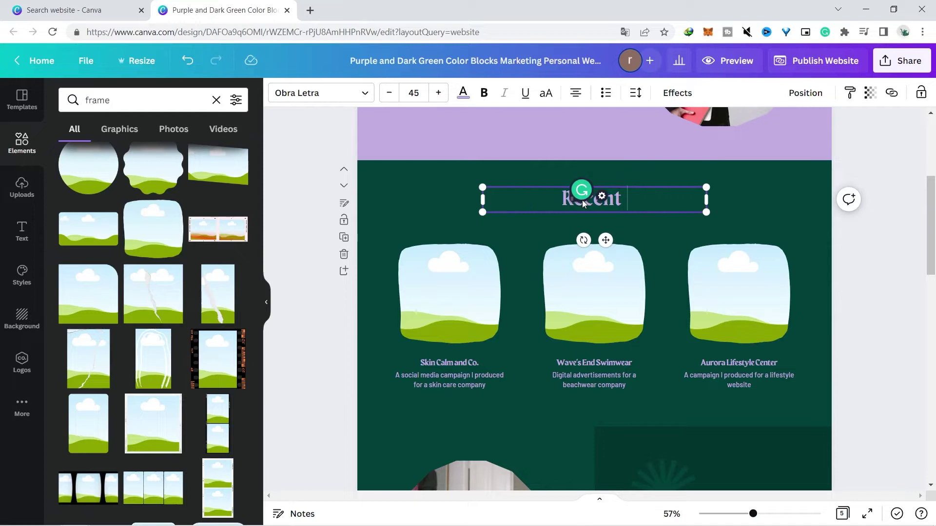
{"action": "type", "text": "Listing"}
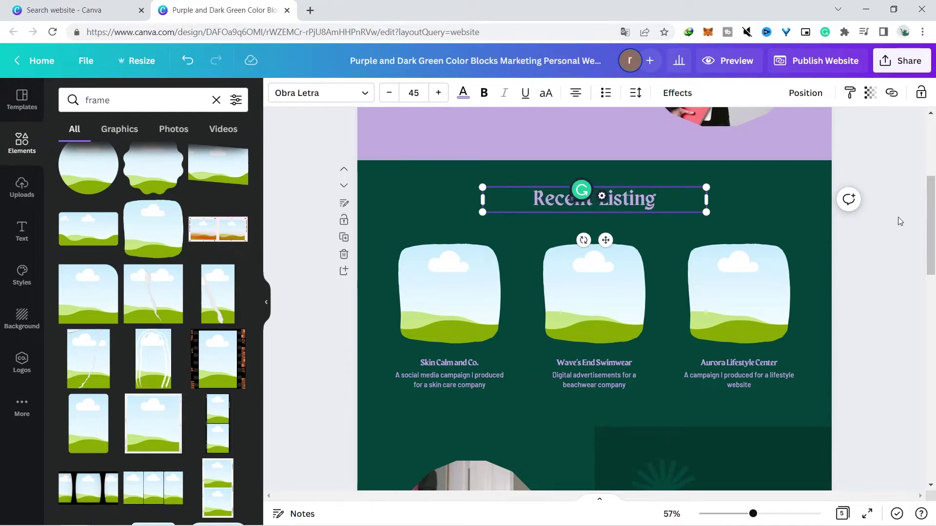
{"action": "key", "text": "Escape"}
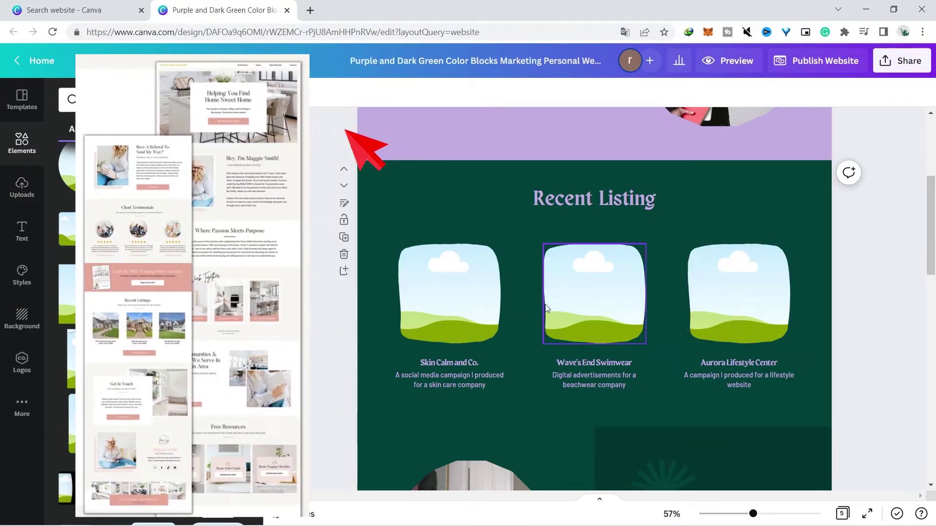
{"action": "left_click_drag", "start_coordinate": [932, 260], "coordinate": [933, 200]}
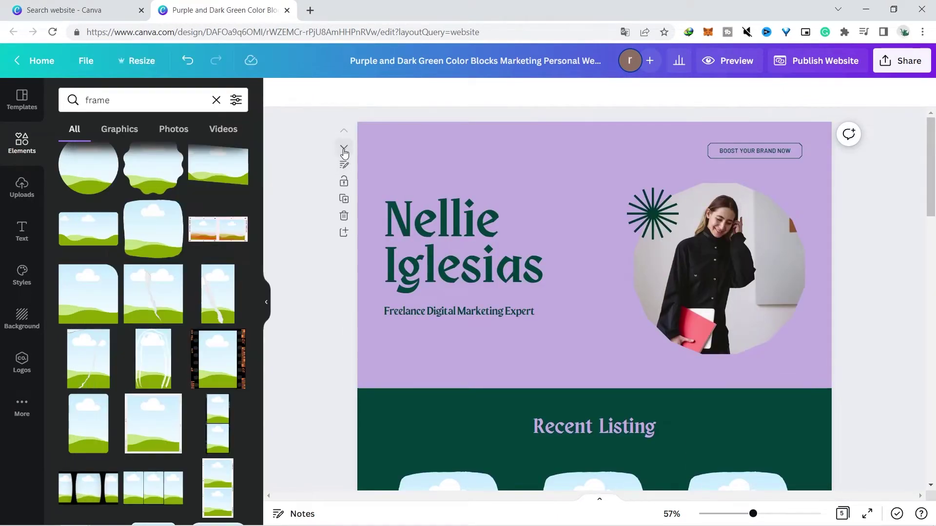
- Add a blank section and move it above the header
{"action": "left_click", "coordinate": [344, 232]}
{"action": "scroll", "coordinate": [346, 221], "scroll_direction": "up", "scroll_amount": 2}
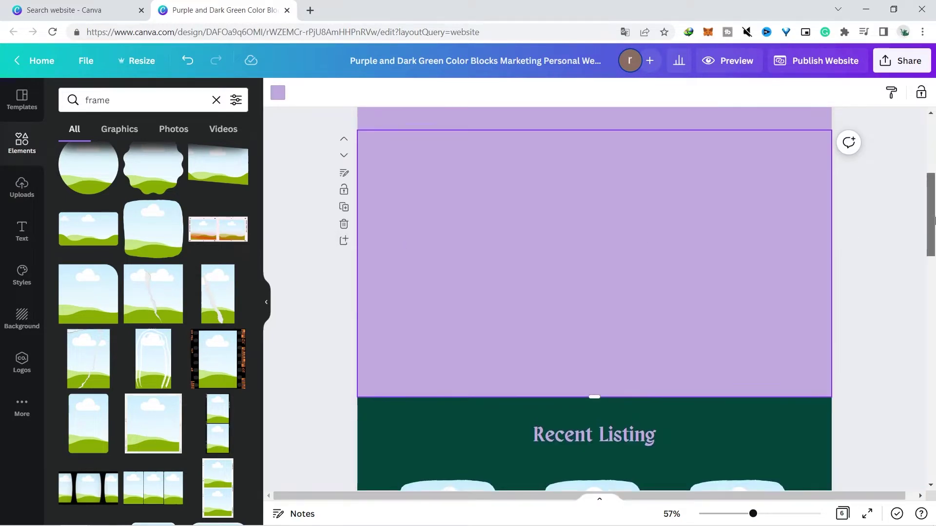
{"action": "left_click", "coordinate": [345, 198]}
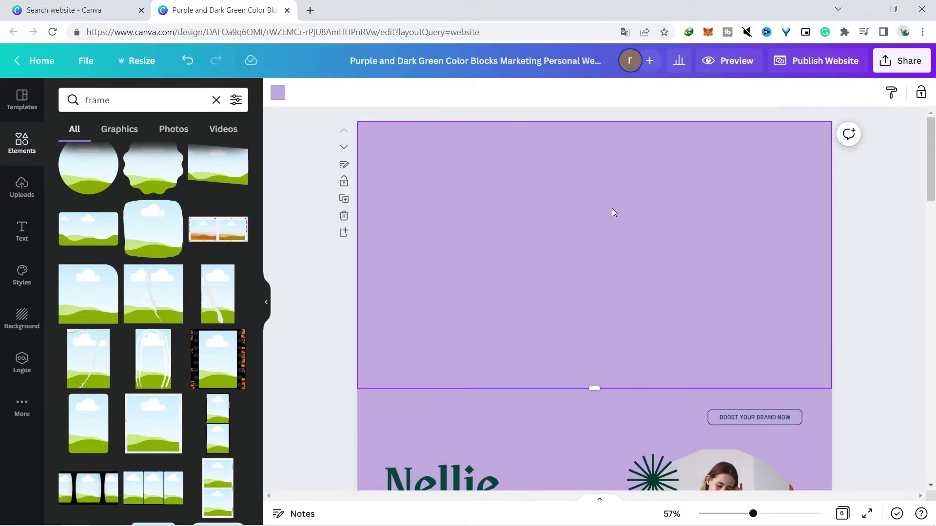
- Search Elements for 'house' and make the modern house photo the section background
{"action": "left_click", "coordinate": [120, 99]}
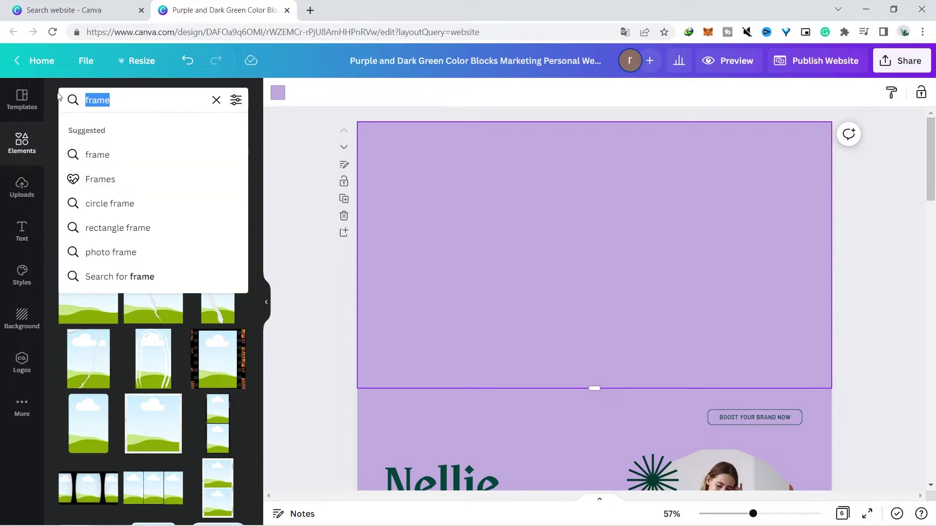
{"action": "type", "text": "house"}
{"action": "key", "text": "Return"}
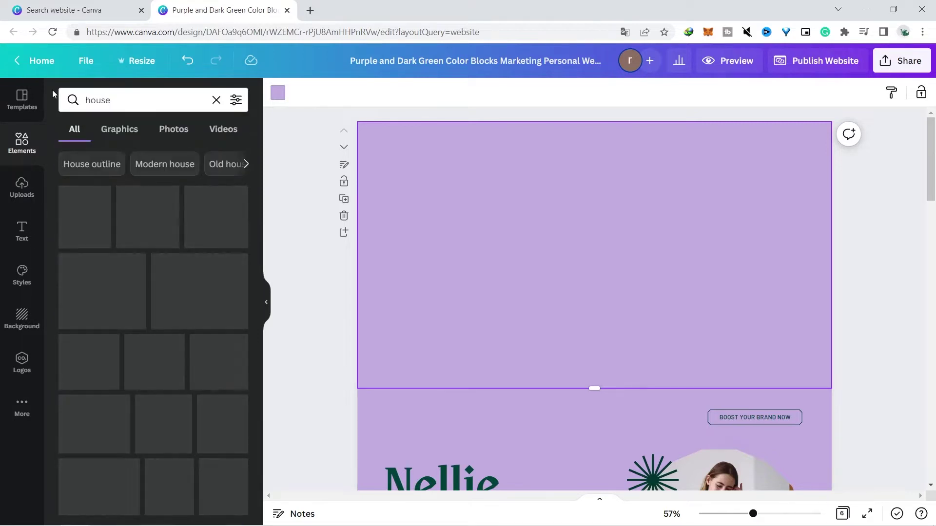
{"action": "key", "text": "ctrl+z"}
{"action": "scroll", "coordinate": [254, 303], "scroll_direction": "down", "scroll_amount": 5}
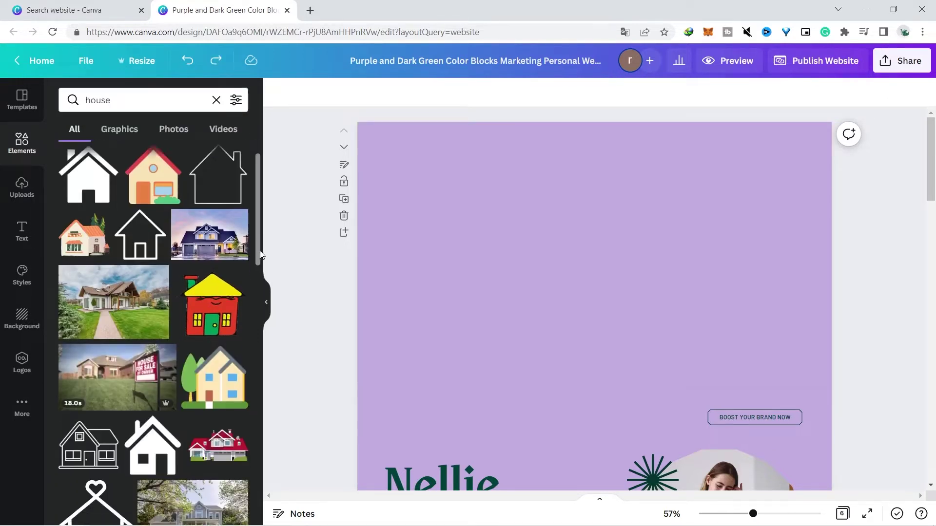
{"action": "left_click_drag", "start_coordinate": [264, 303], "coordinate": [261, 382]}
{"action": "left_click", "coordinate": [193, 366]}
{"action": "right_click", "coordinate": [571, 257]}
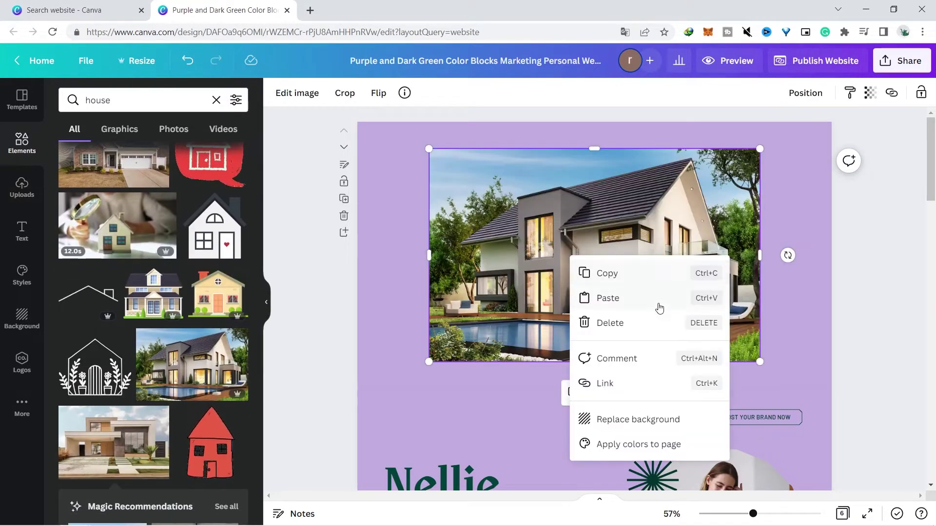
{"action": "left_click", "coordinate": [657, 422]}
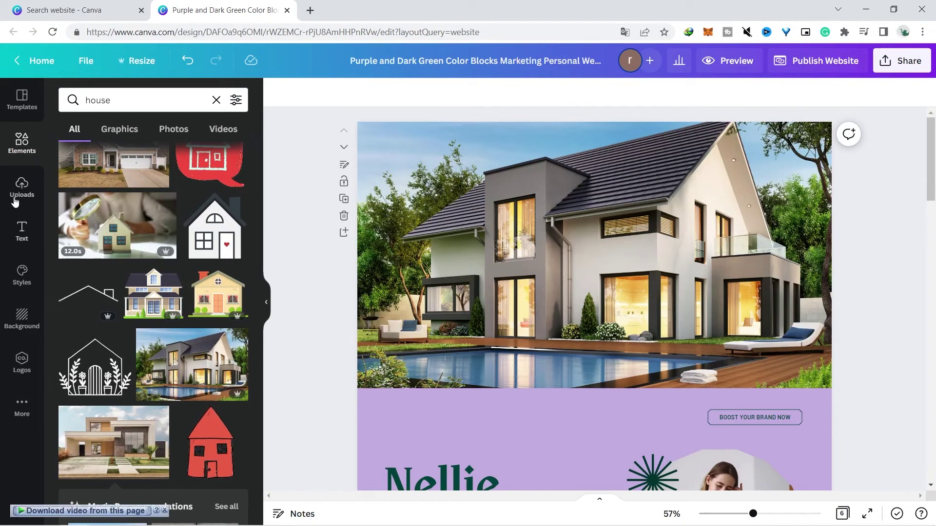
{"action": "left_click", "coordinate": [137, 100]}
- Add a square shape, stretched into a wide rectangle at the photo's upper right
{"action": "type", "text": "shape"}
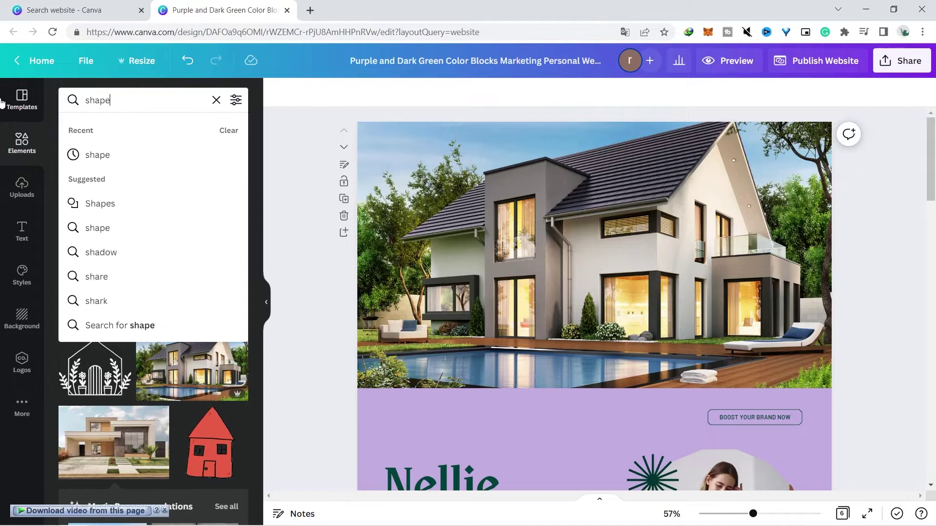
{"action": "key", "text": "Return"}
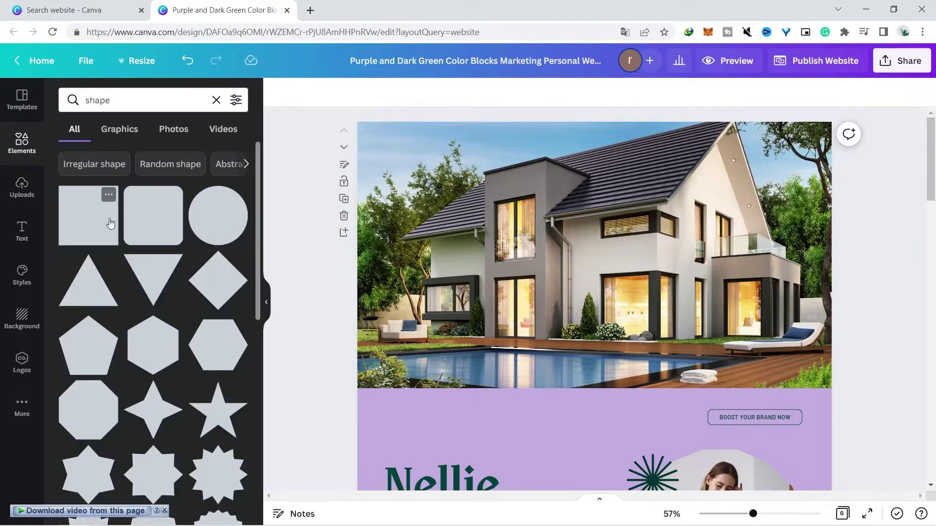
{"action": "left_click", "coordinate": [111, 223]}
{"action": "left_click_drag", "start_coordinate": [634, 215], "coordinate": [760, 195]}
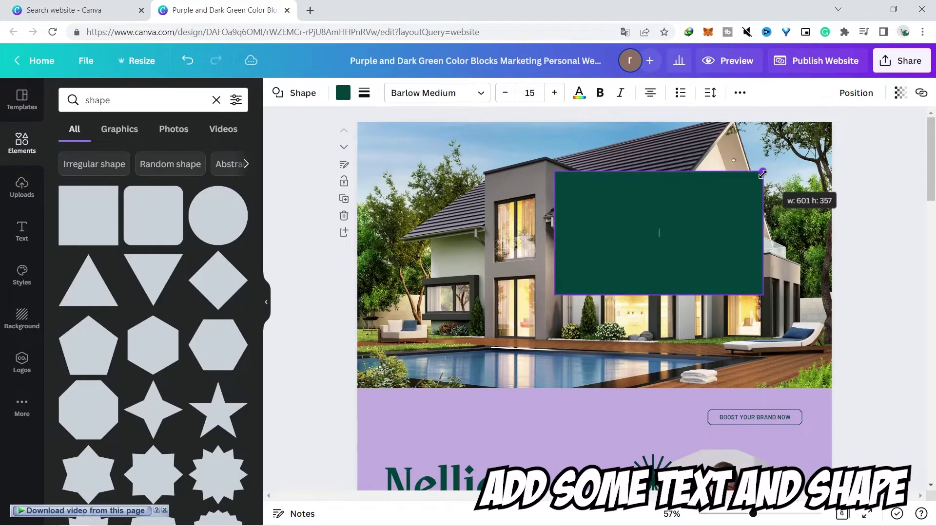
{"action": "left_click_drag", "start_coordinate": [692, 229], "coordinate": [714, 192]}
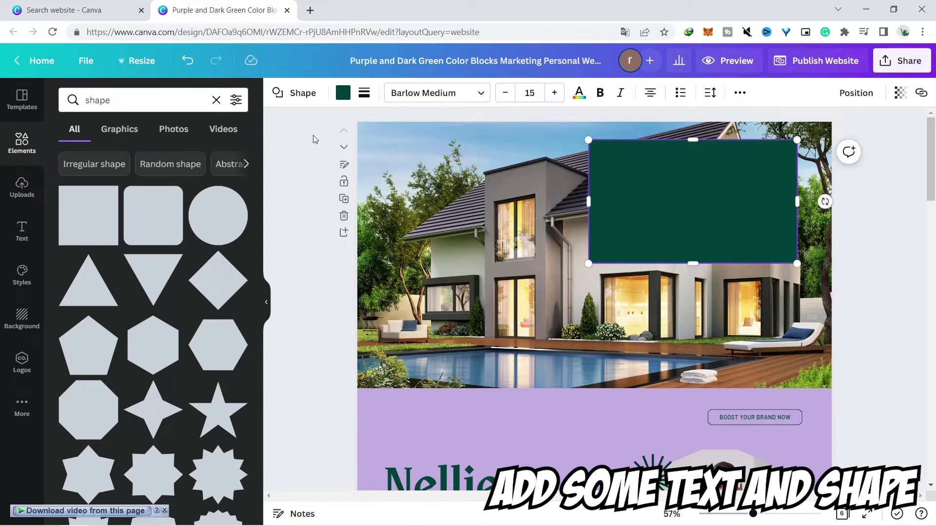
- Add a heading, subheading and body text line onto the rectangle
{"action": "left_click", "coordinate": [22, 232]}
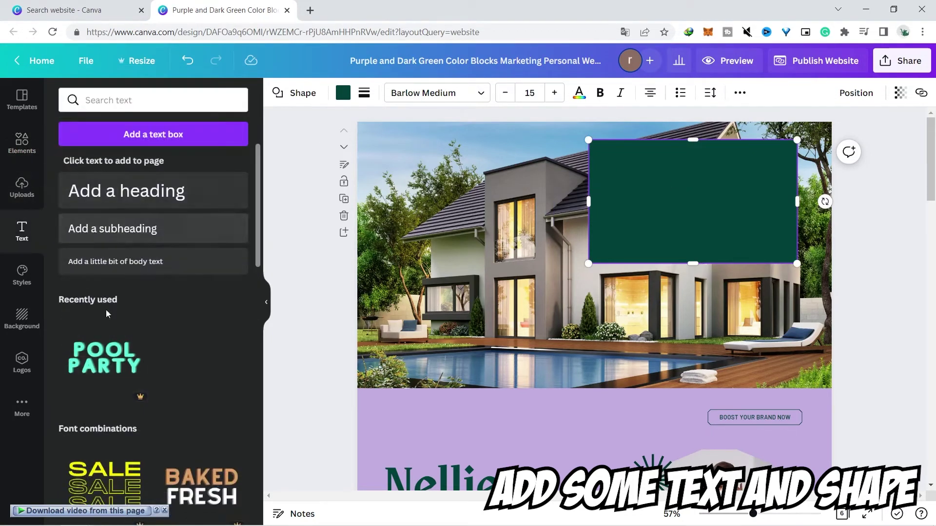
{"action": "left_click", "coordinate": [137, 191]}
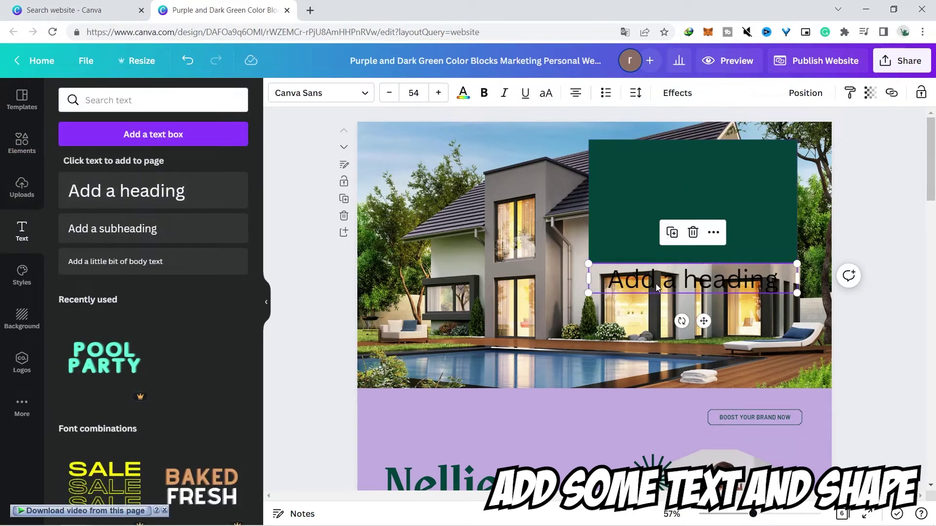
{"action": "left_click_drag", "start_coordinate": [656, 284], "coordinate": [657, 176]}
{"action": "left_click", "coordinate": [170, 225]}
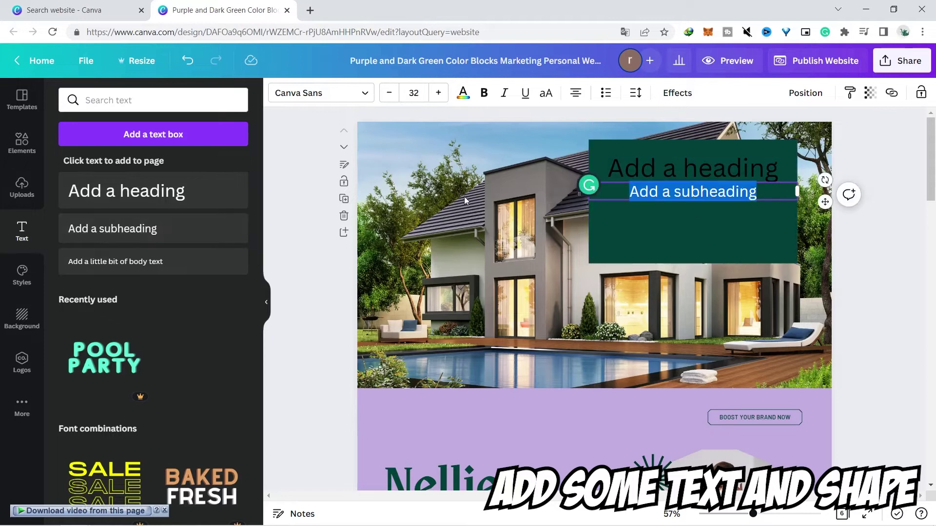
{"action": "left_click", "coordinate": [115, 261]}
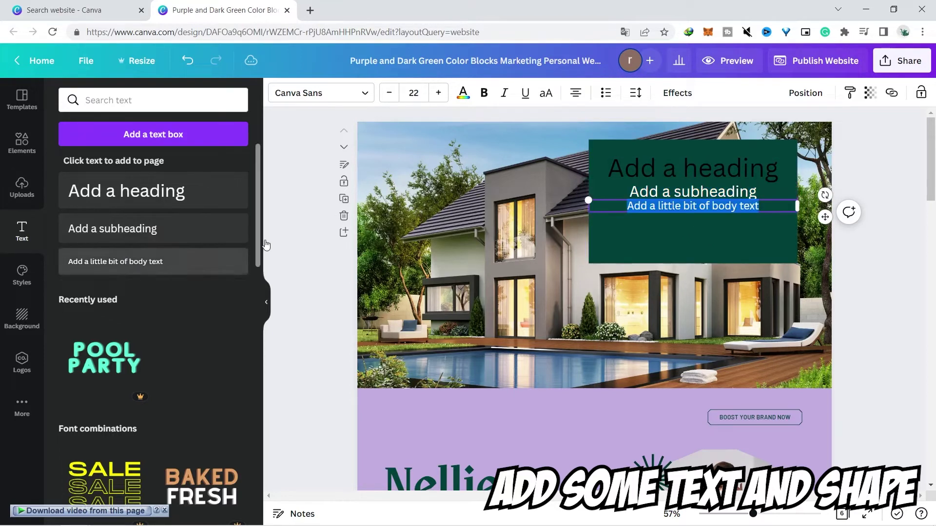
- Paste the body text four more times, then shrink and reposition the body text box
{"action": "left_click", "coordinate": [687, 205]}
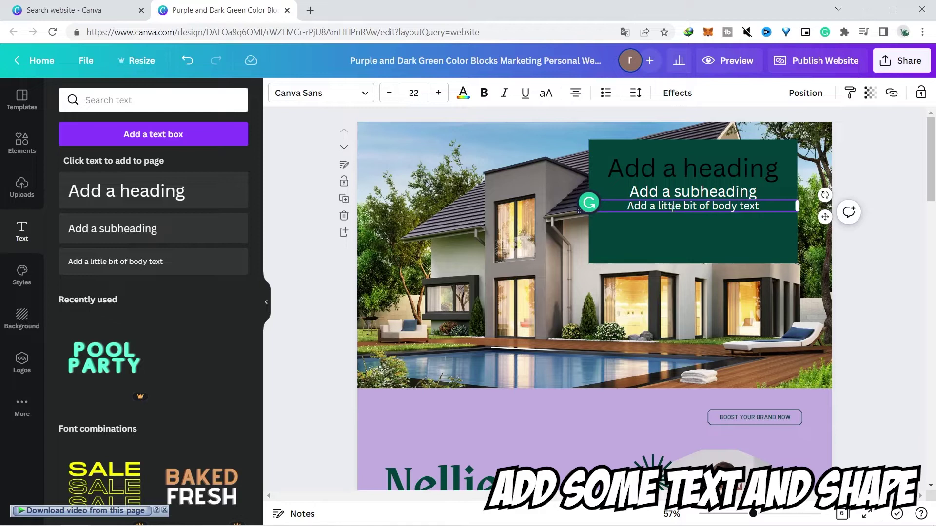
{"action": "triple_click", "coordinate": [672, 208]}
{"action": "key", "text": "ctrl+c"}
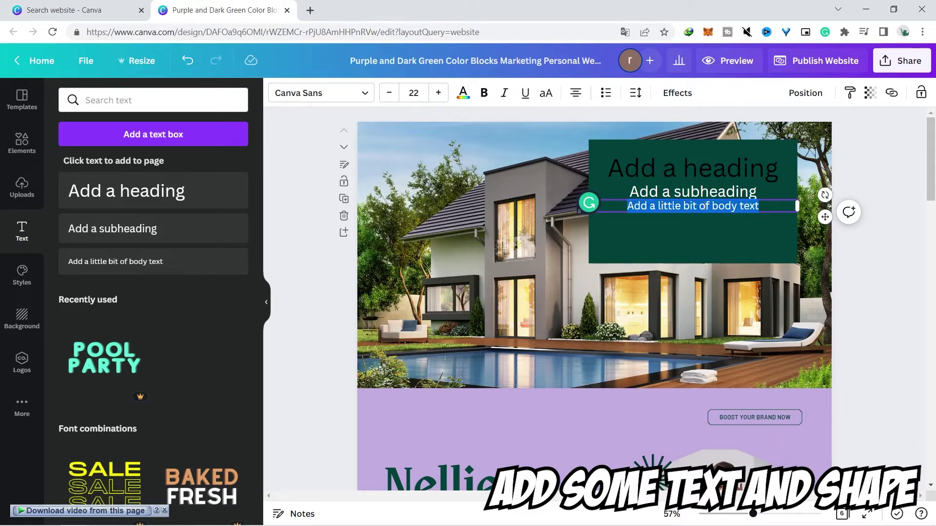
{"action": "key", "text": "Right"}
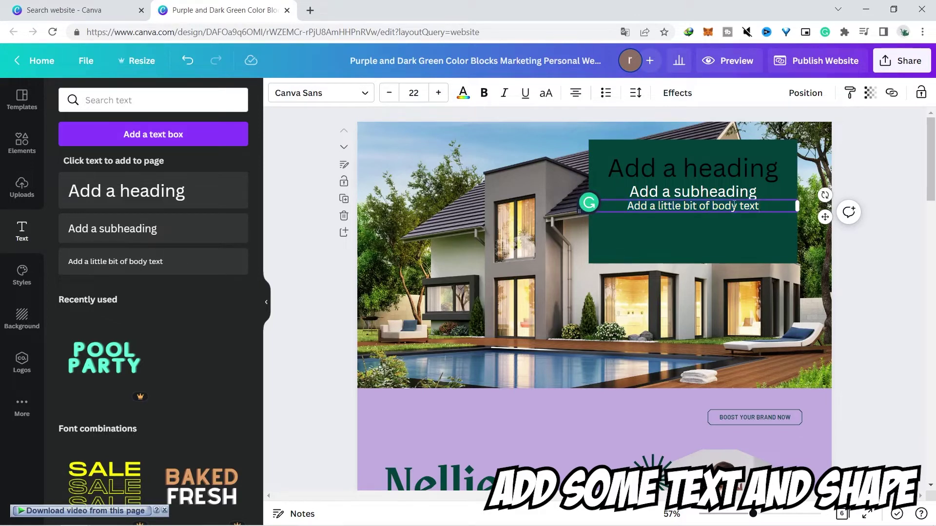
{"action": "key", "text": "ctrl+v"}
{"action": "key", "text": "ctrl+v"}
{"action": "key", "text": "ctrl+v"}
{"action": "key", "text": "ctrl+v"}
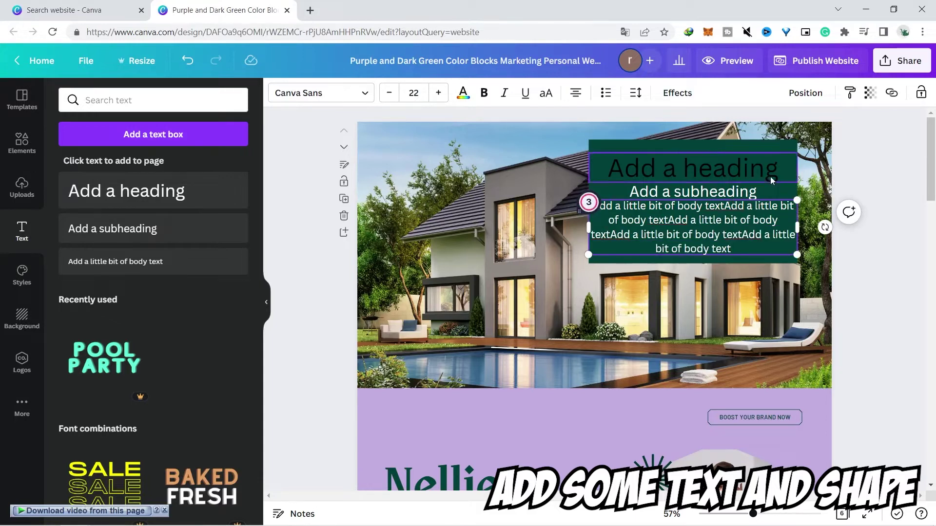
{"action": "left_click_drag", "start_coordinate": [797, 255], "coordinate": [754, 243]}
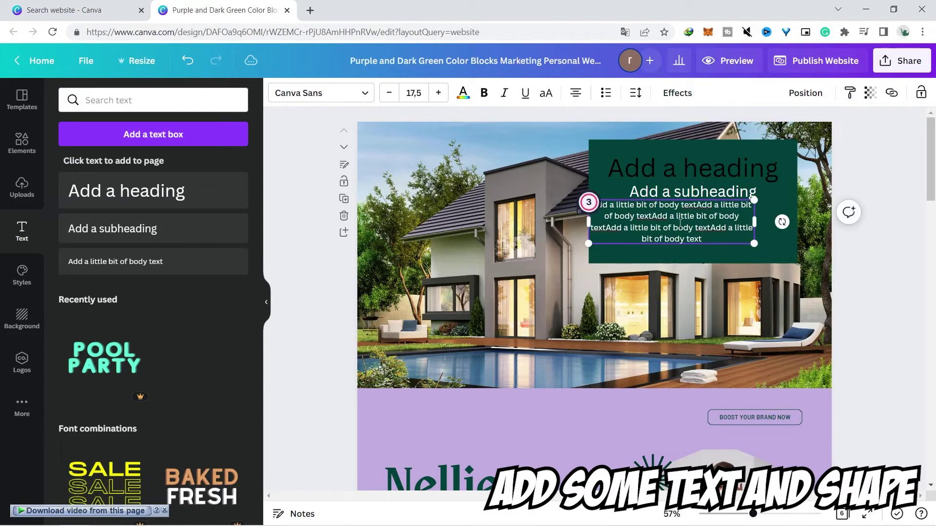
{"action": "left_click", "coordinate": [785, 238]}
{"action": "left_click", "coordinate": [700, 223]}
{"action": "left_click_drag", "start_coordinate": [700, 222], "coordinate": [715, 230]}
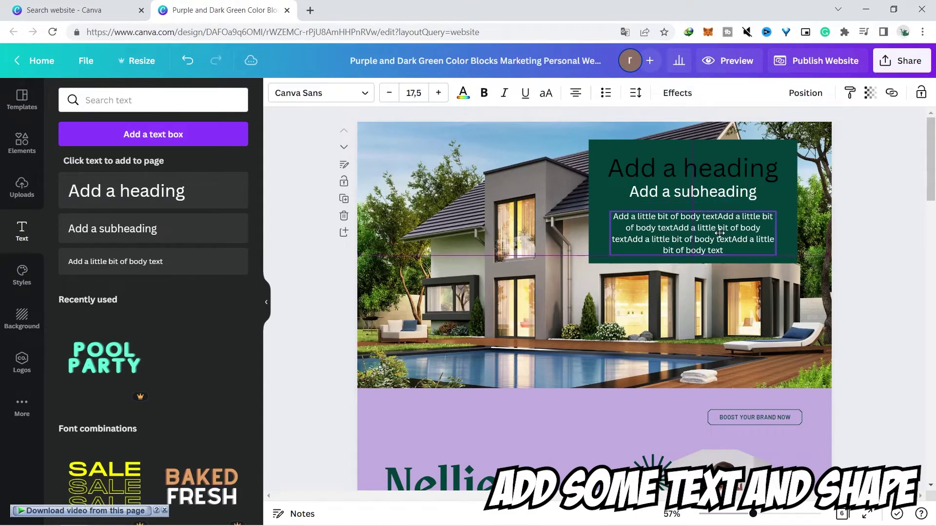
- Turn the green box white and make the body text and subheading black
{"action": "left_click", "coordinate": [601, 141]}
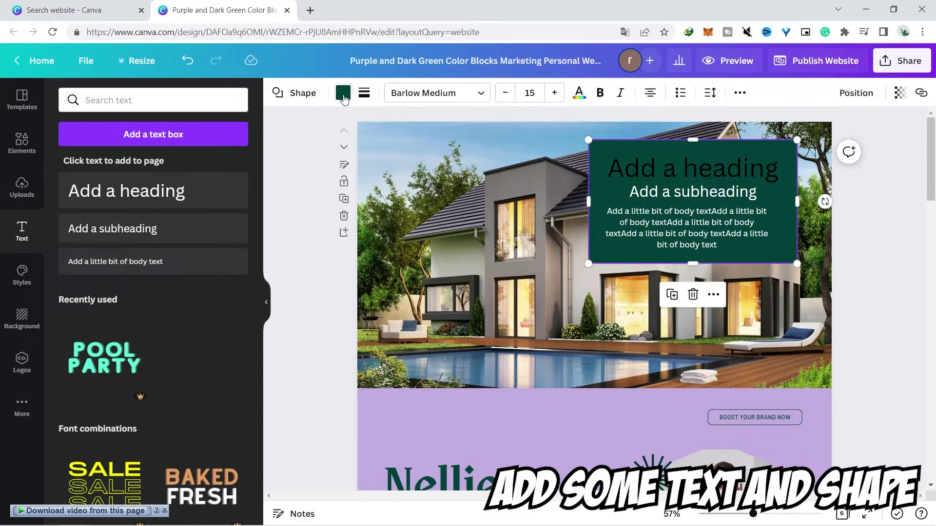
{"action": "left_click", "coordinate": [343, 92]}
{"action": "left_click", "coordinate": [103, 188]}
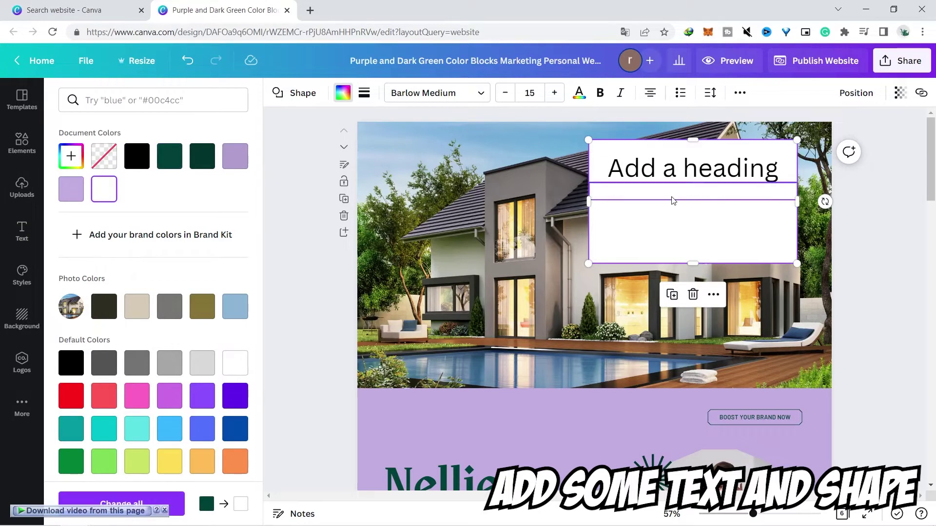
{"action": "left_click", "coordinate": [675, 224]}
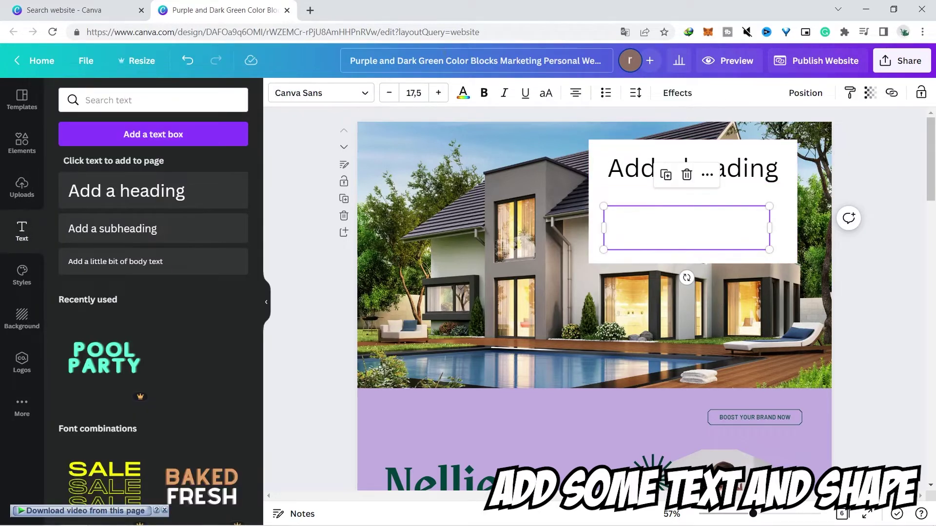
{"action": "left_click", "coordinate": [463, 93]}
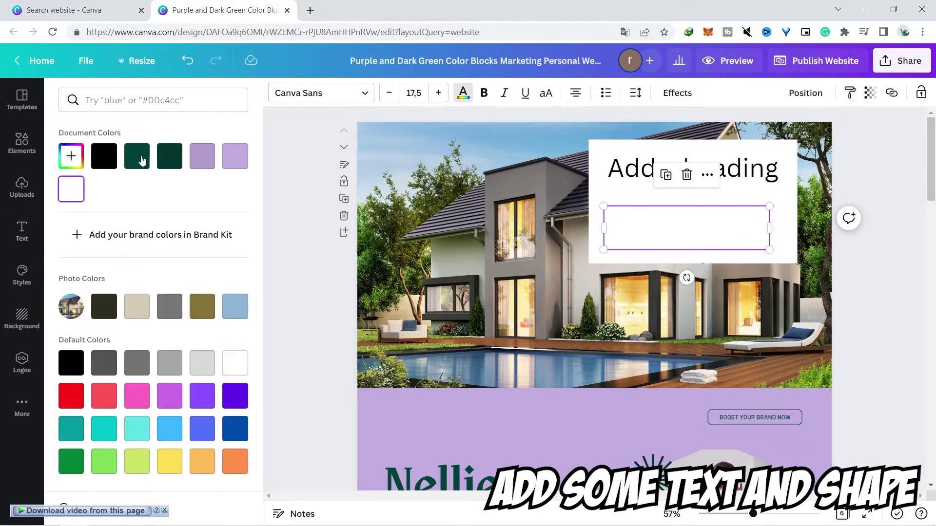
{"action": "left_click", "coordinate": [104, 156]}
{"action": "left_click", "coordinate": [642, 194]}
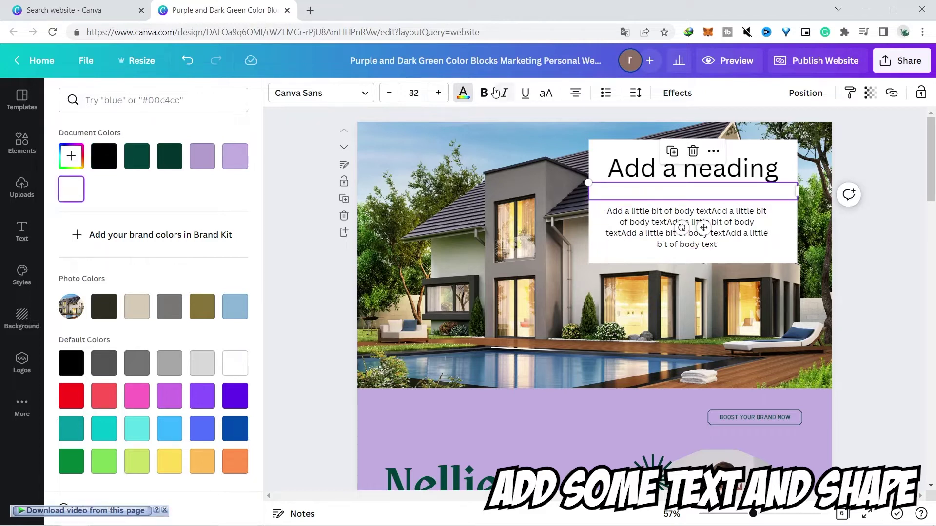
{"action": "left_click", "coordinate": [102, 161]}
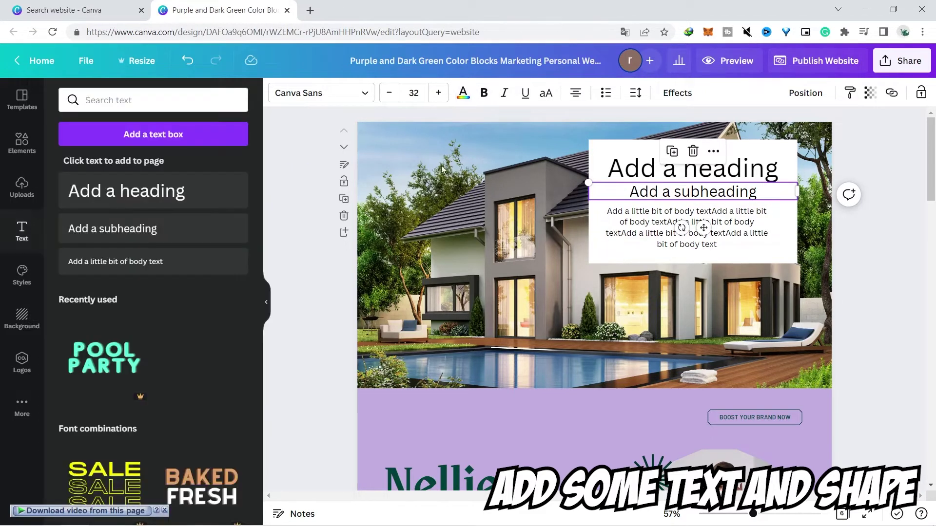
{"action": "key", "text": "Escape"}
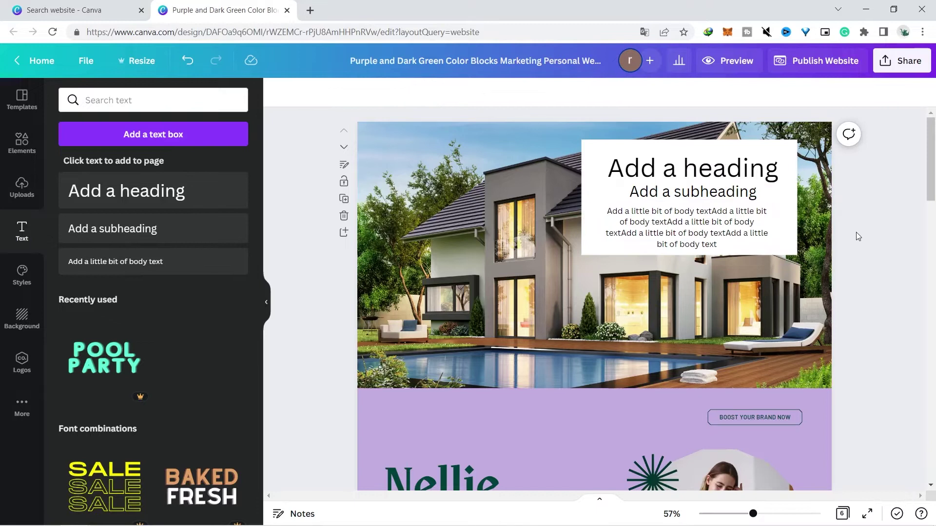
- Duplicate the Recent Listing section and retype the copy's heading as 'Client Testimony'
{"action": "scroll", "coordinate": [917, 203], "scroll_direction": "down", "scroll_amount": 10}
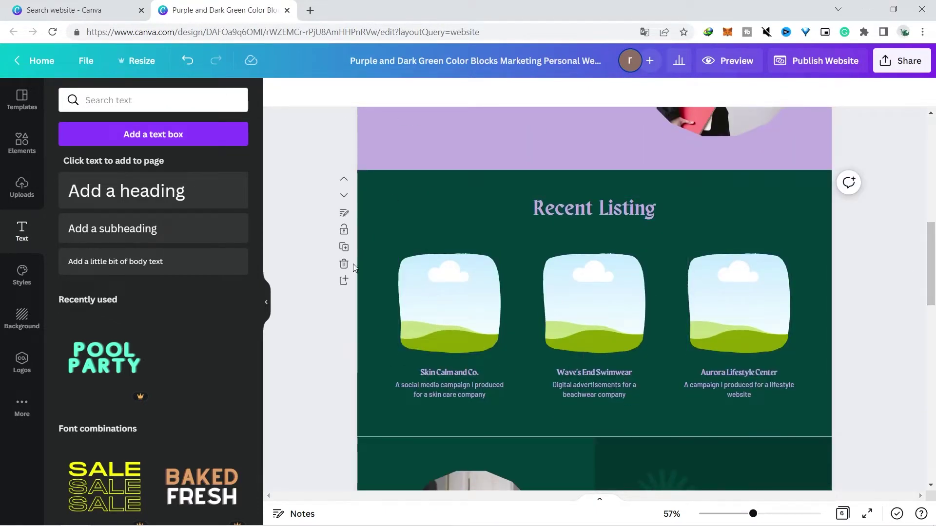
{"action": "left_click", "coordinate": [344, 247]}
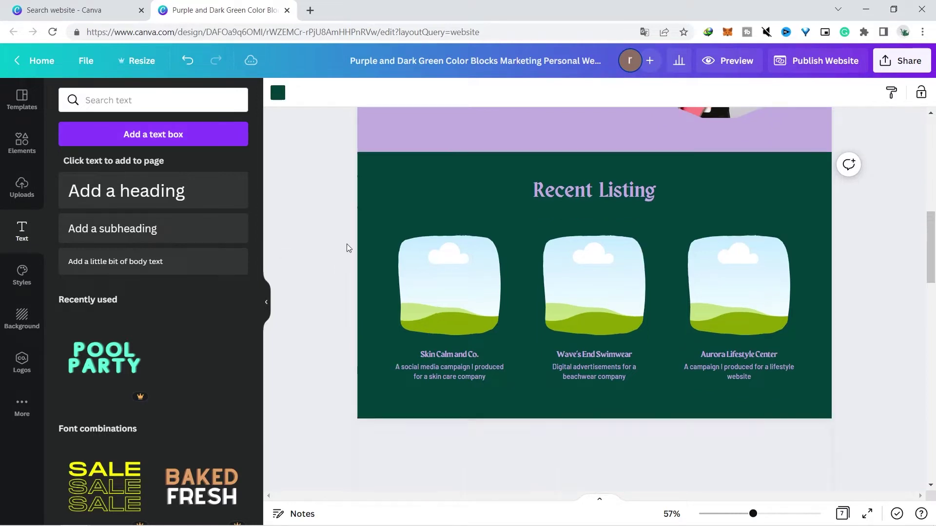
{"action": "scroll", "coordinate": [607, 311], "scroll_direction": "up", "scroll_amount": 2}
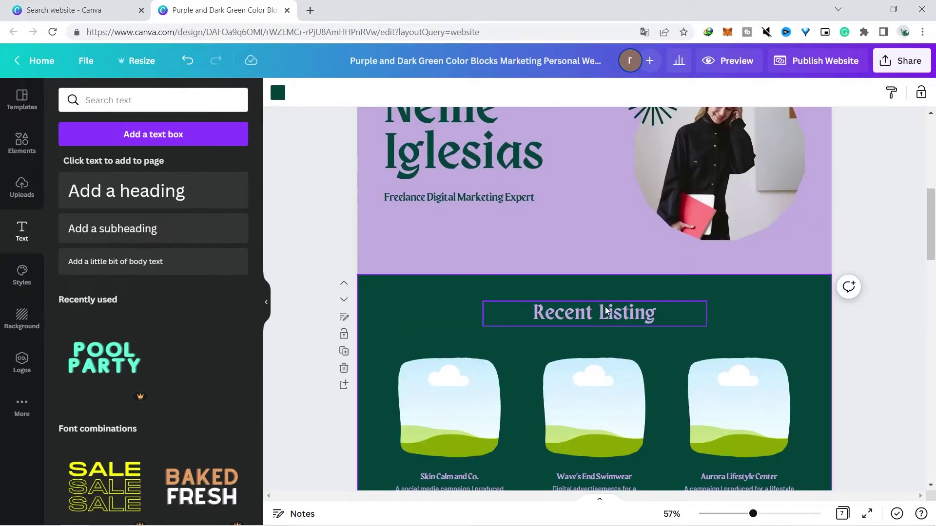
{"action": "left_click", "coordinate": [607, 311]}
{"action": "double_click", "coordinate": [607, 311]}
{"action": "key", "text": "ctrl+a"}
{"action": "type", "text": "Client Testomony"}
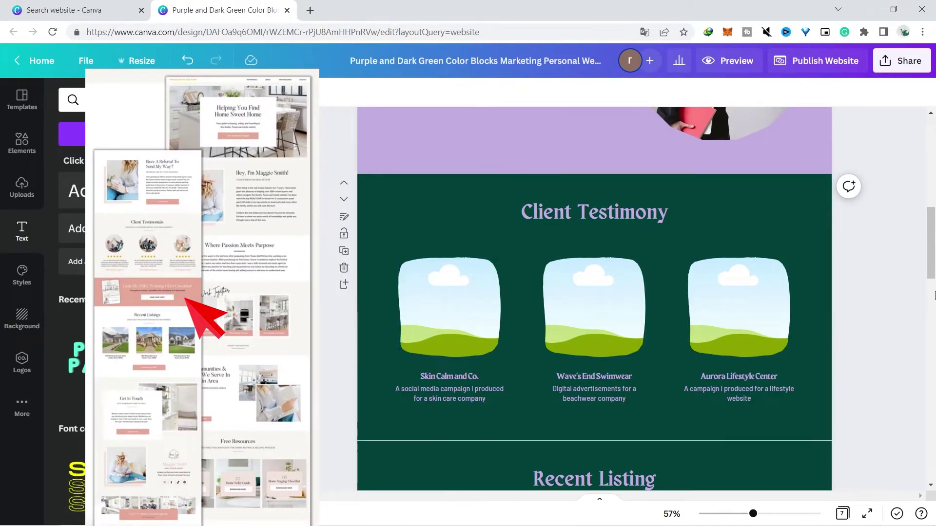
- Add a new blank section below Client Testimony and shorten it to a narrow band
{"action": "scroll", "coordinate": [440, 194], "scroll_direction": "down", "scroll_amount": 1}
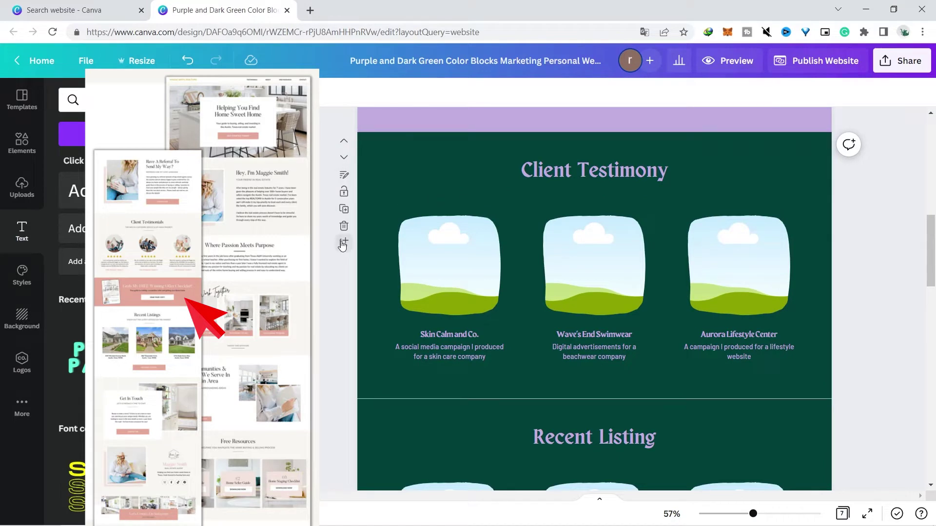
{"action": "left_click", "coordinate": [343, 244]}
{"action": "left_click_drag", "start_coordinate": [595, 401], "coordinate": [594, 232]}
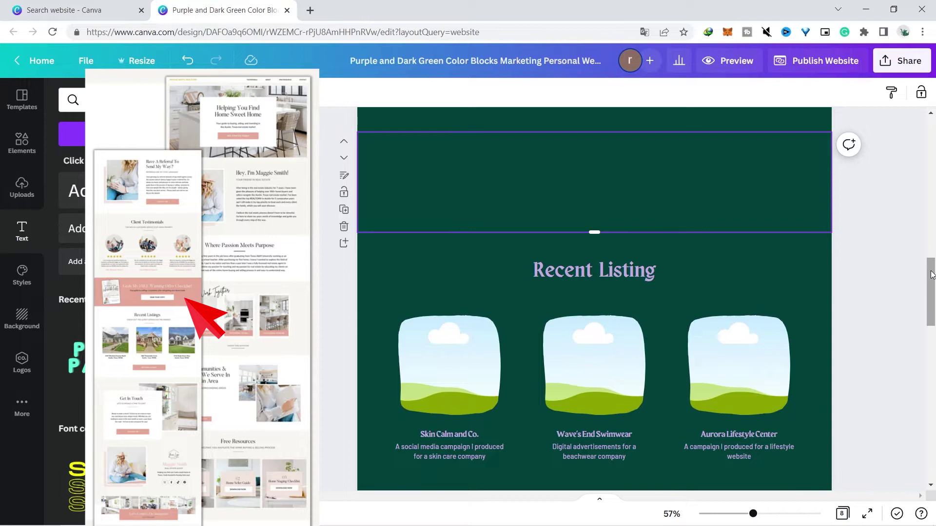
{"action": "left_click_drag", "start_coordinate": [932, 274], "coordinate": [932, 227]}
{"action": "scroll", "coordinate": [778, 279], "scroll_direction": "down", "scroll_amount": 3}
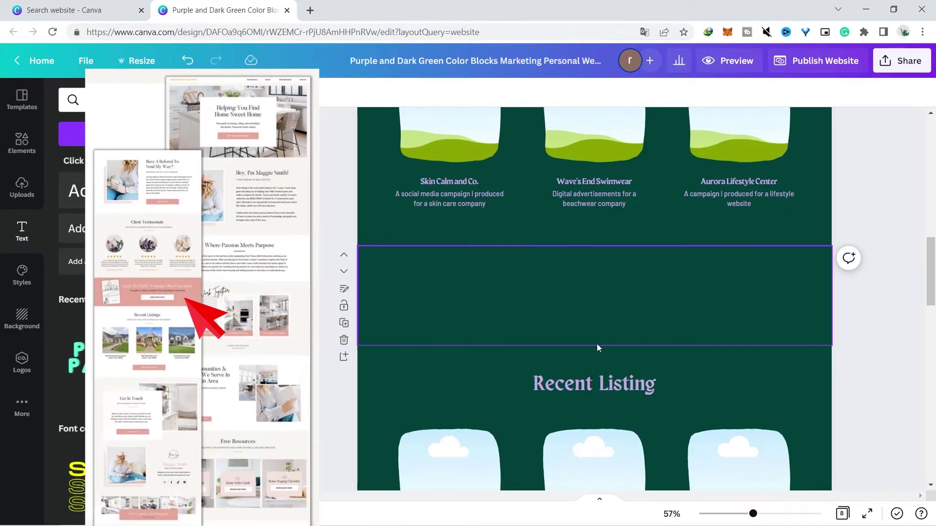
{"action": "left_click_drag", "start_coordinate": [593, 344], "coordinate": [594, 361]}
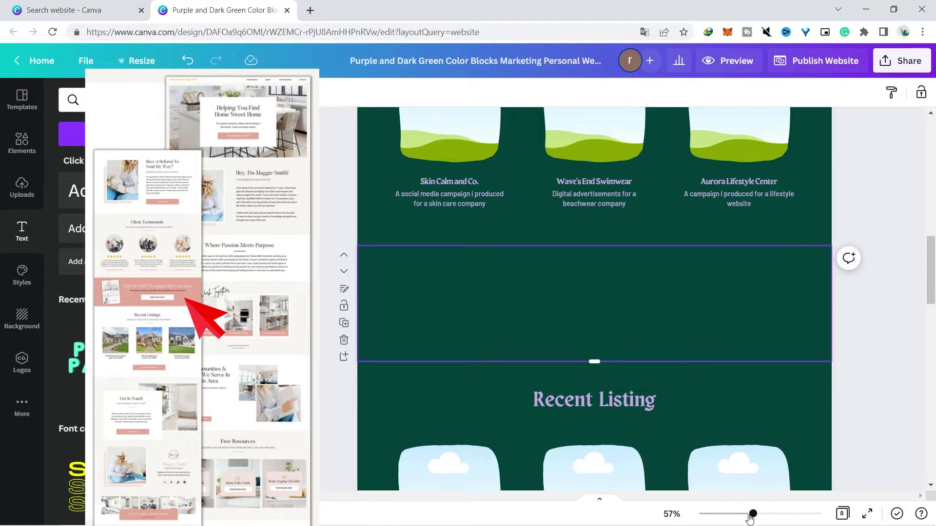
{"action": "left_click_drag", "start_coordinate": [753, 515], "coordinate": [739, 514]}
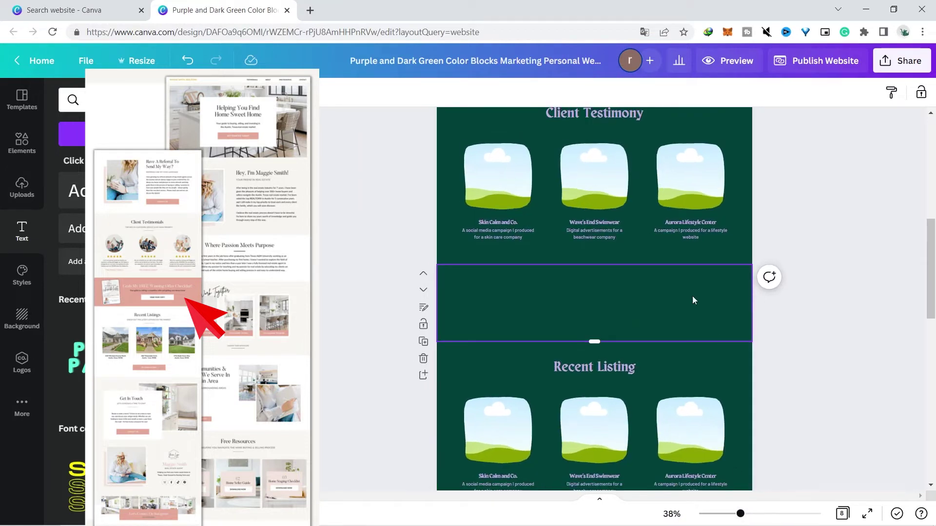
{"action": "scroll", "coordinate": [932, 260], "scroll_direction": "up", "scroll_amount": 3}
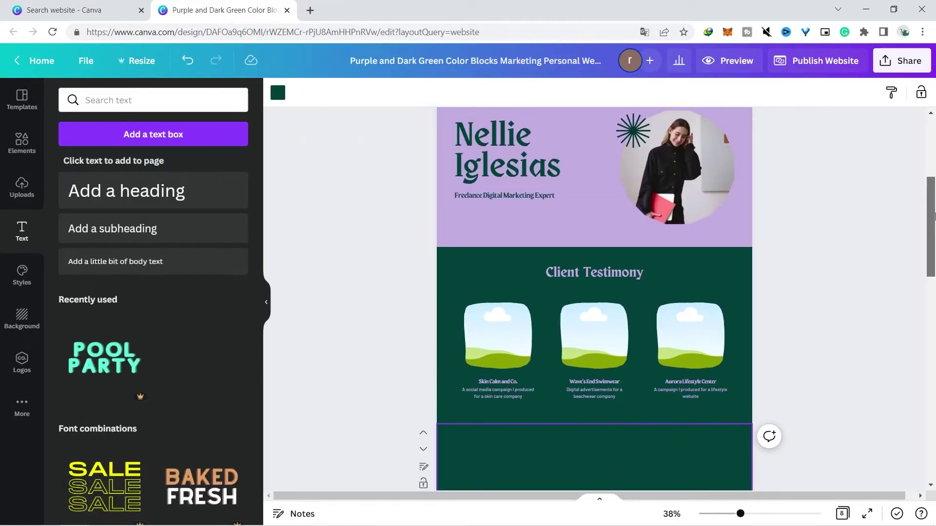
{"action": "scroll", "coordinate": [685, 306], "scroll_direction": "down", "scroll_amount": 2}
- Add a heading in the section reading 'GRAB THIS FREE' in all capitals, then reposition it
{"action": "left_click", "coordinate": [576, 377]}
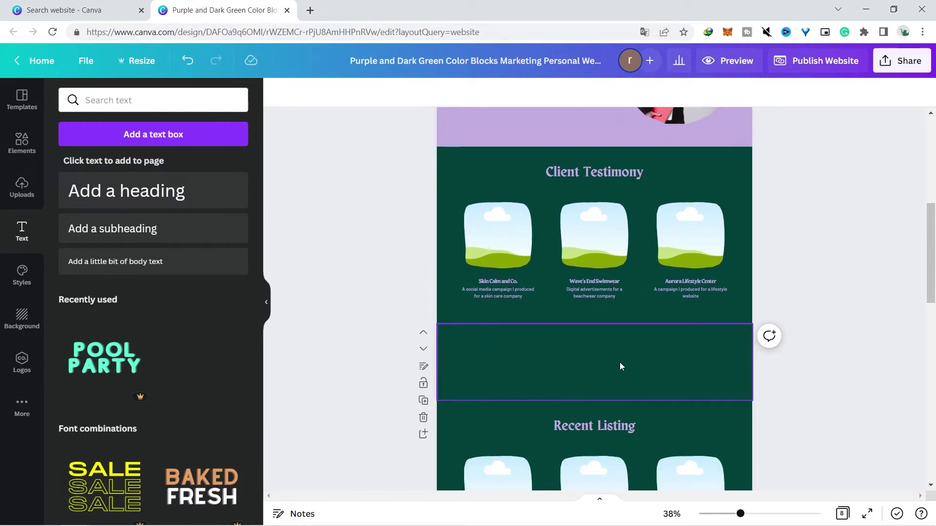
{"action": "key", "text": "t"}
{"action": "left_click", "coordinate": [558, 320]}
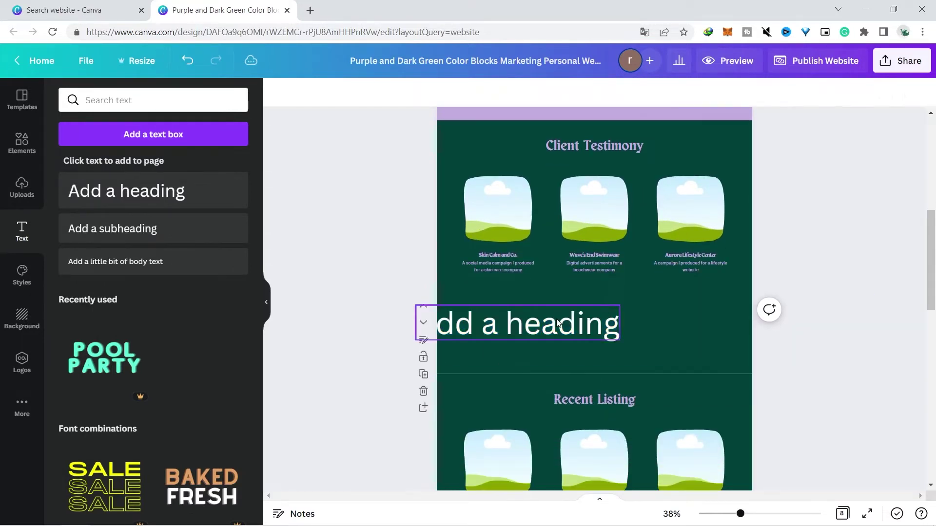
{"action": "key", "text": "ctrl+a"}
{"action": "type", "text": "grab this free"}
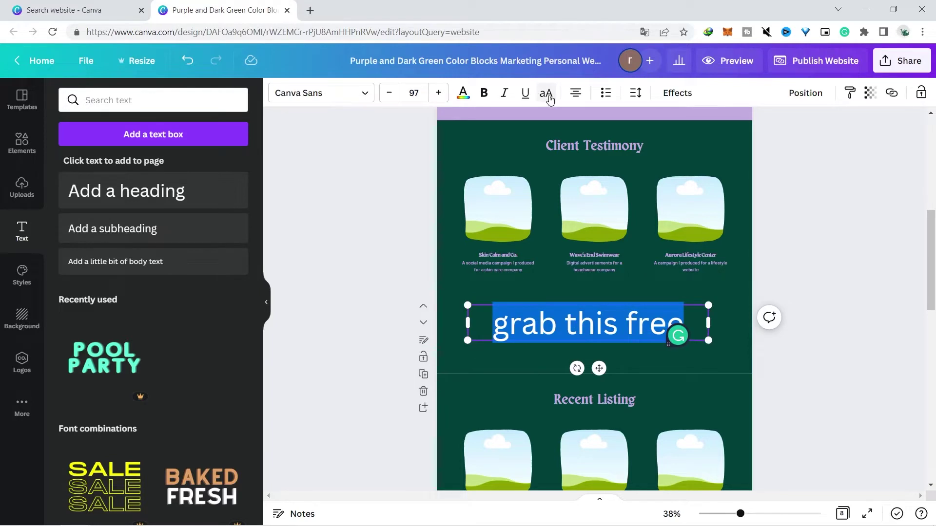
{"action": "left_click", "coordinate": [548, 95]}
{"action": "left_click", "coordinate": [763, 273]}
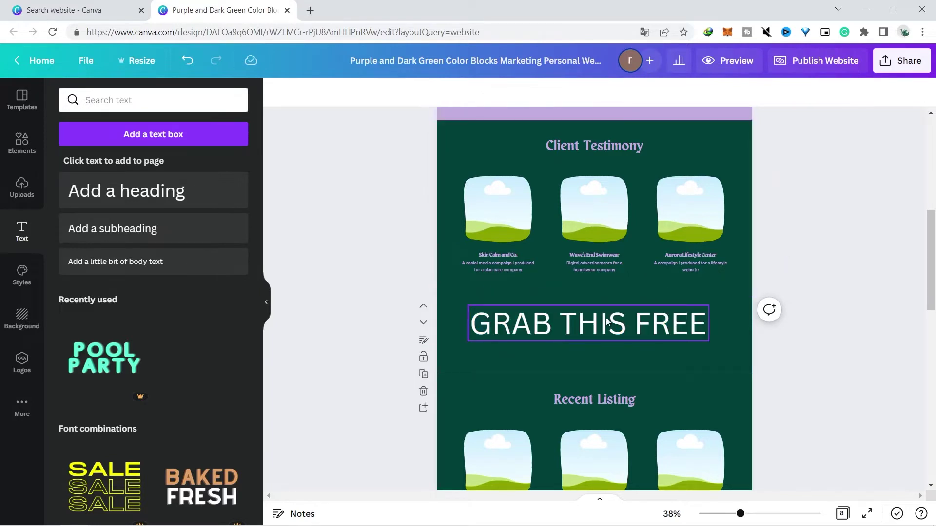
{"action": "left_click_drag", "start_coordinate": [606, 318], "coordinate": [620, 340]}
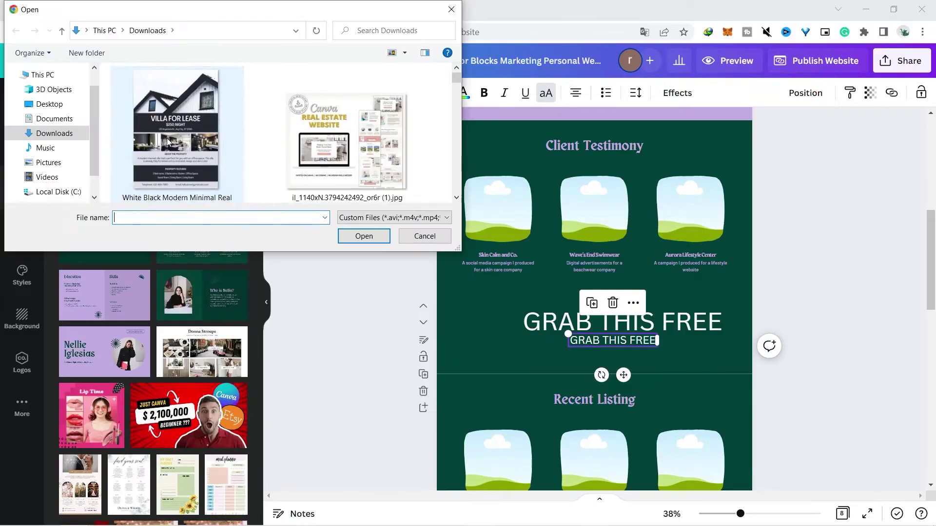
- Upload the villa-for-lease flyer and place it left of the heading, tilted about -11°
{"action": "left_click", "coordinate": [175, 137]}
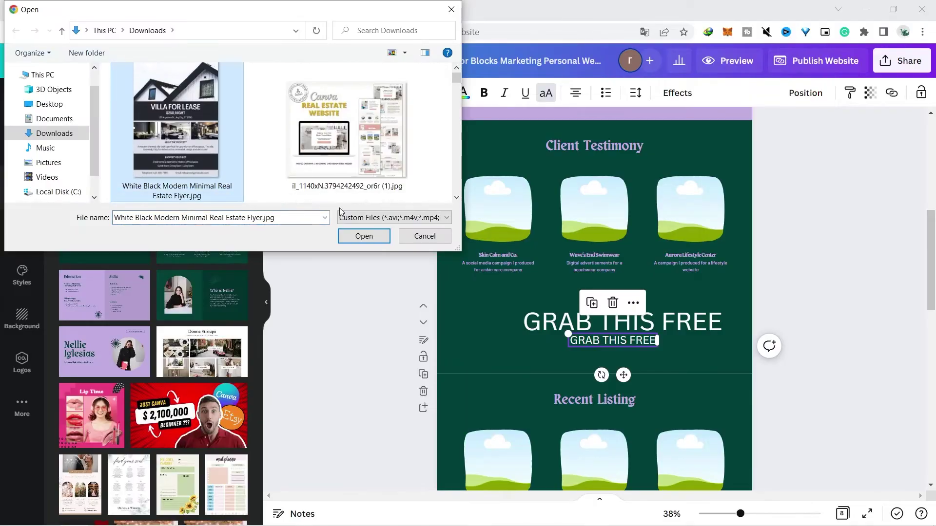
{"action": "left_click", "coordinate": [366, 239]}
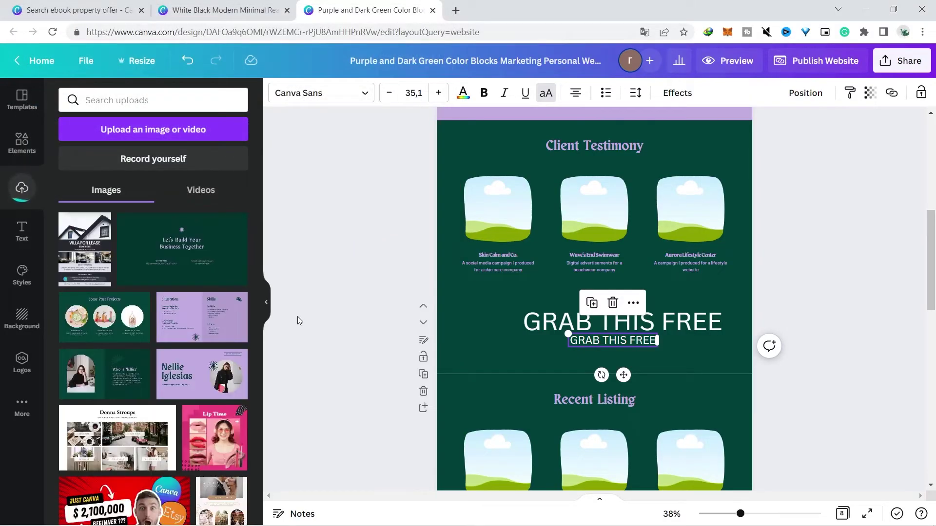
{"action": "left_click_drag", "start_coordinate": [103, 285], "coordinate": [493, 336]}
{"action": "left_click_drag", "start_coordinate": [512, 393], "coordinate": [503, 396]}
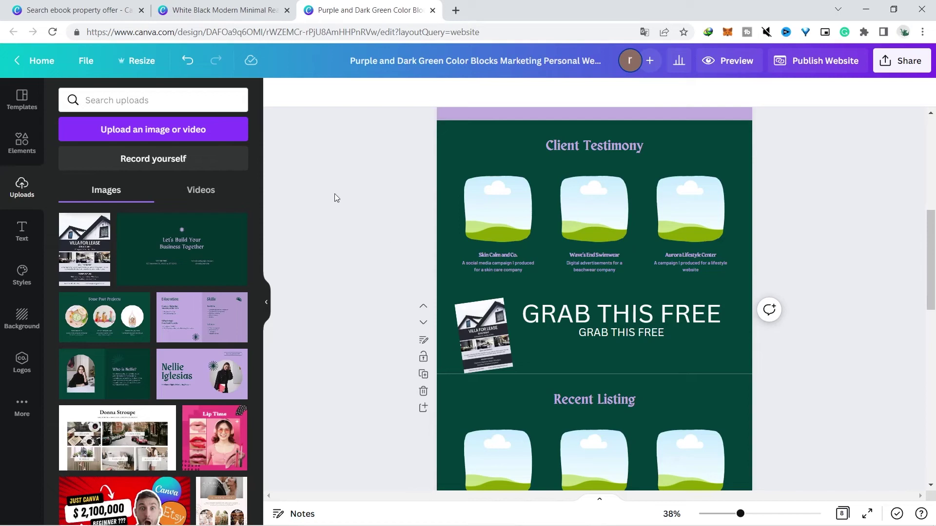
{"action": "left_click", "coordinate": [133, 99]}
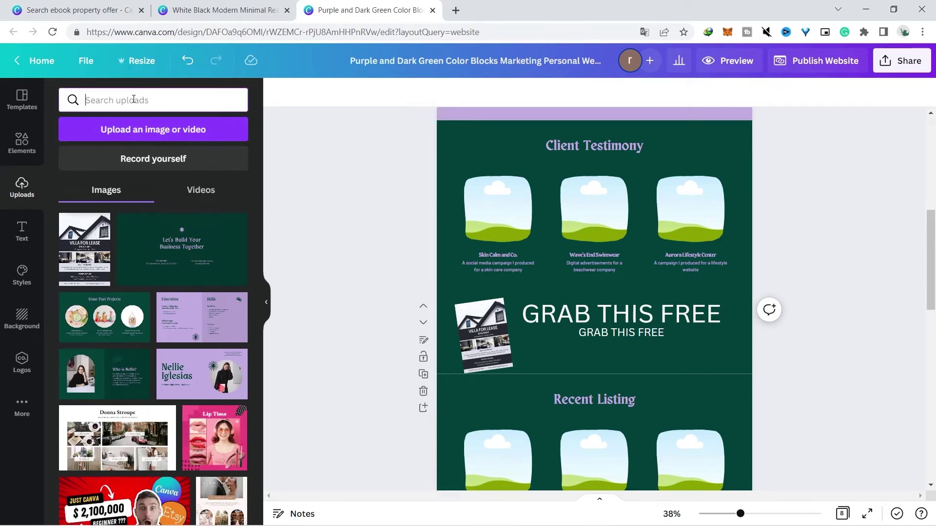
{"action": "left_click", "coordinate": [38, 149]}
- Try a purple rectangle under the small text, then remove it and restore the GET COPY HERE button
{"action": "left_click_drag", "start_coordinate": [107, 101], "coordinate": [124, 106]}
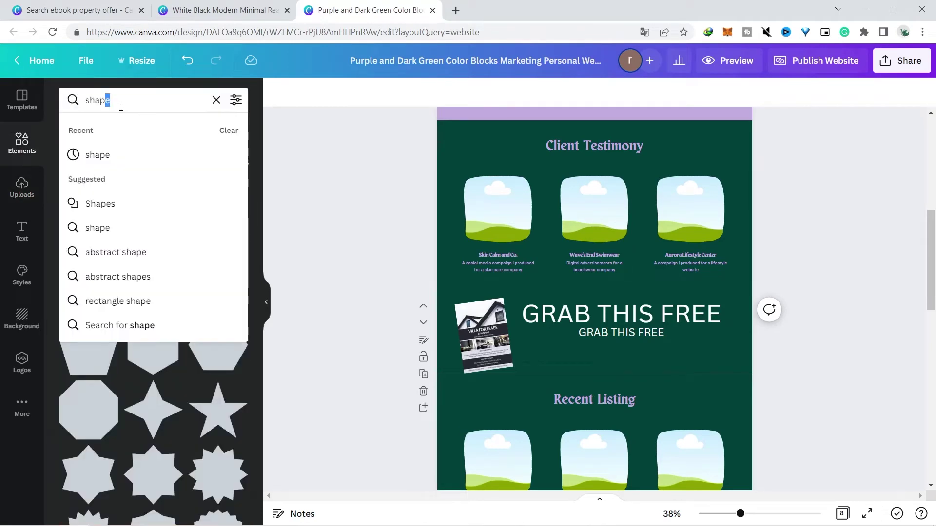
{"action": "left_click_drag", "start_coordinate": [110, 204], "coordinate": [633, 362]}
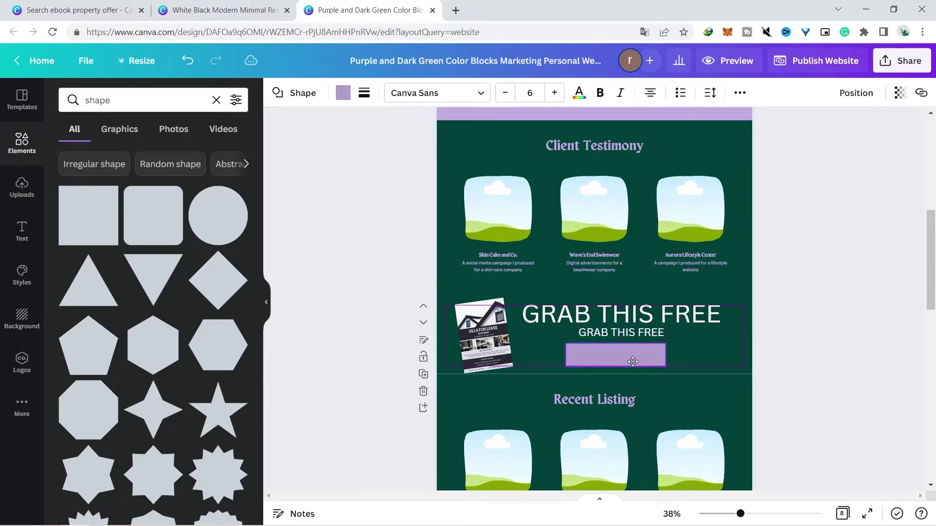
{"action": "key", "text": "Delete"}
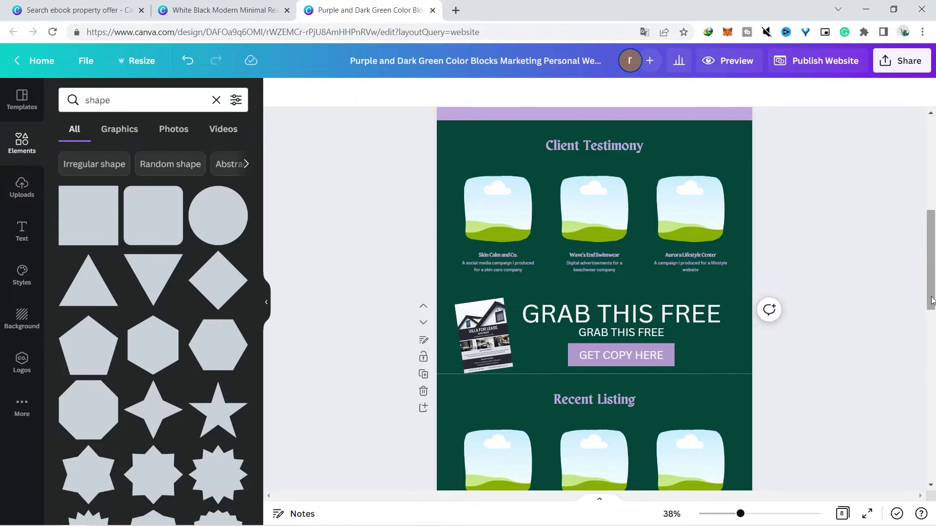
{"action": "key", "text": "ctrl+z"}
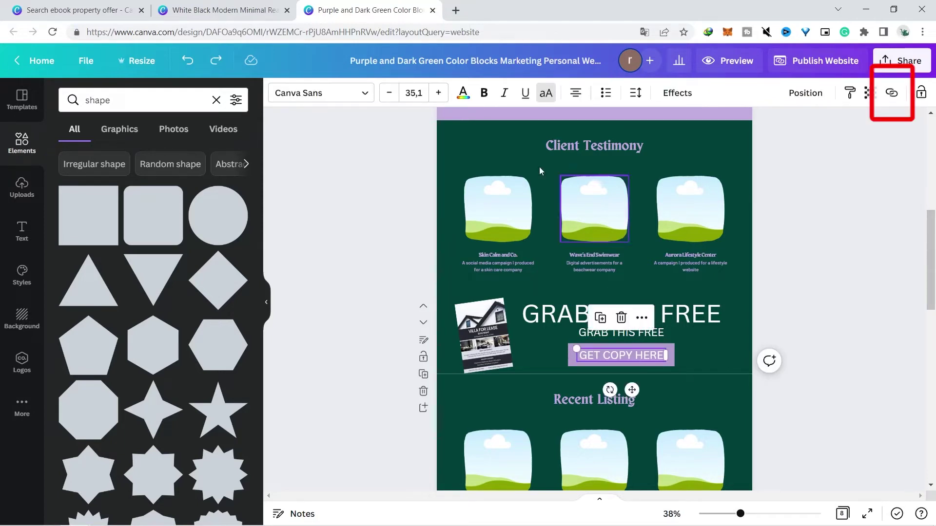
- Bold the GET COPY HERE button text, leaving it without a link
{"action": "left_click", "coordinate": [482, 94]}
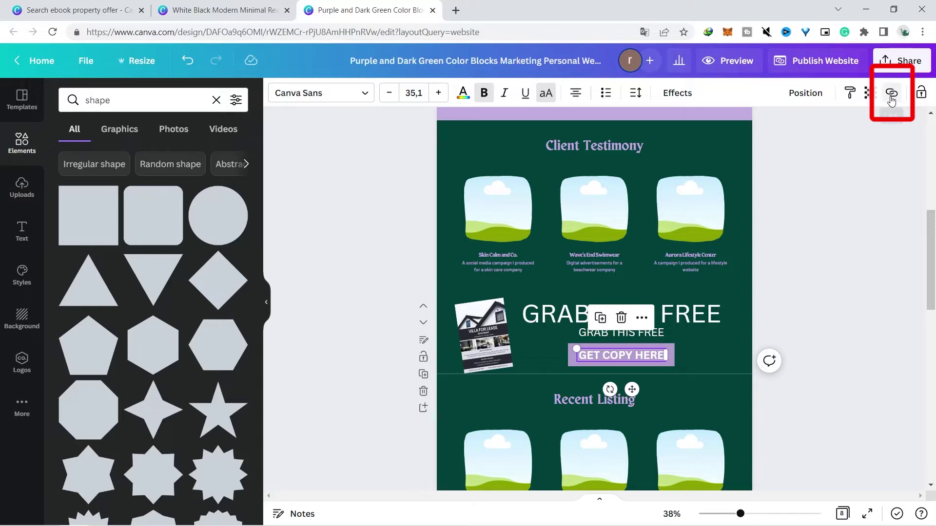
{"action": "left_click", "coordinate": [892, 93]}
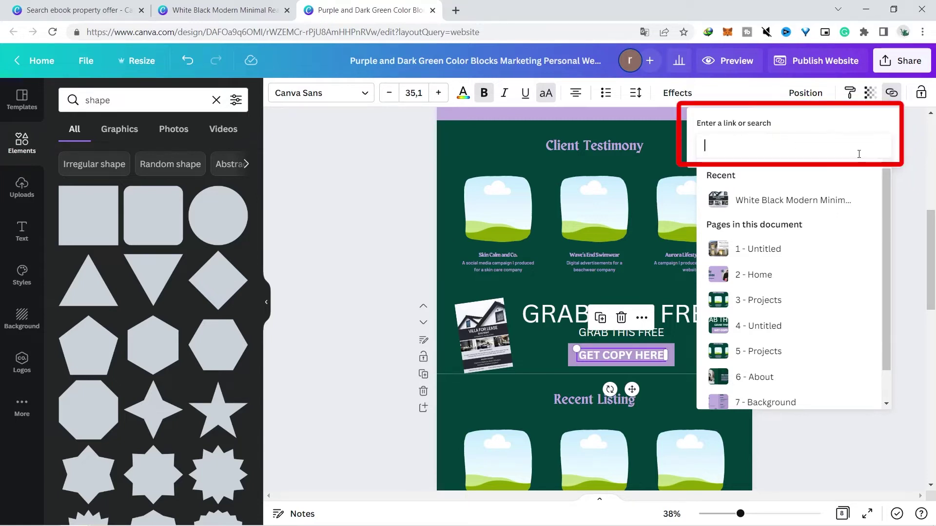
{"action": "key", "text": "Escape"}
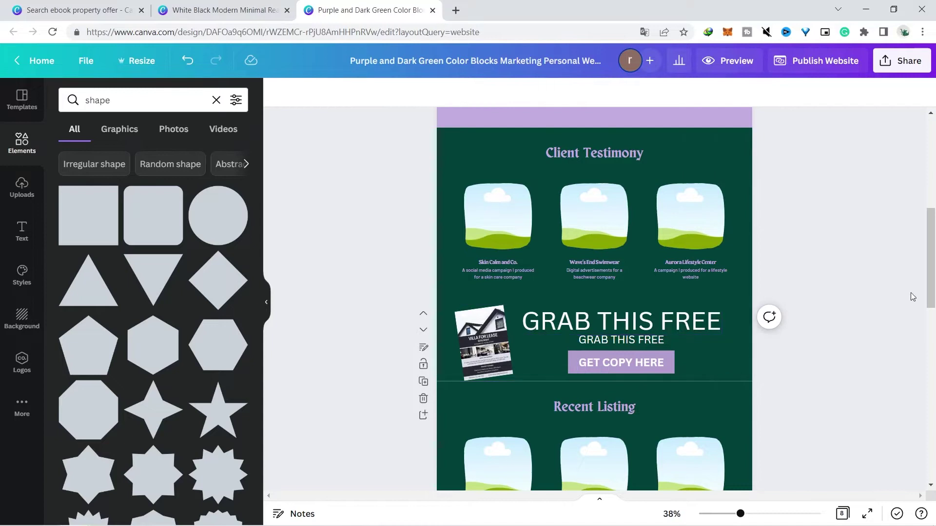
{"action": "left_click_drag", "start_coordinate": [931, 281], "coordinate": [933, 418]}
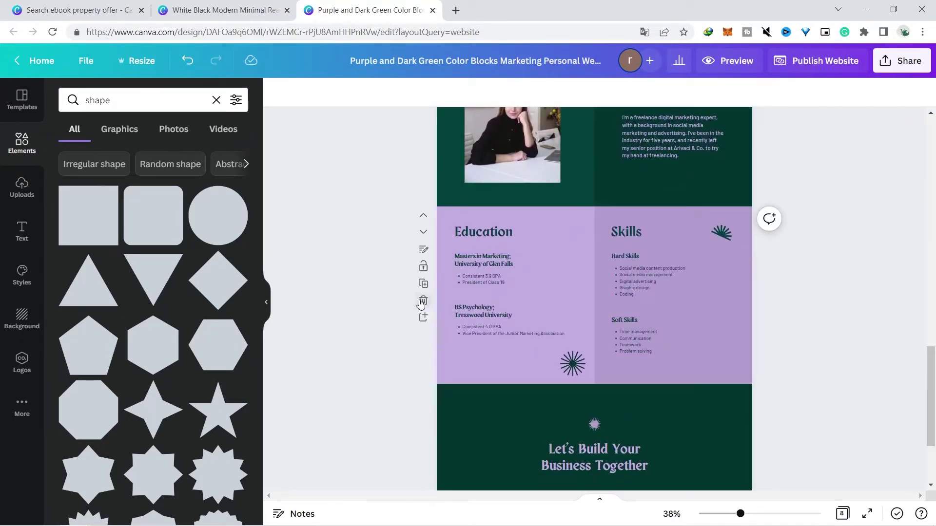
- Delete the purple Education/Skills section and add a blank page above the contact page
{"action": "left_click", "coordinate": [573, 256]}
{"action": "left_click", "coordinate": [589, 265]}
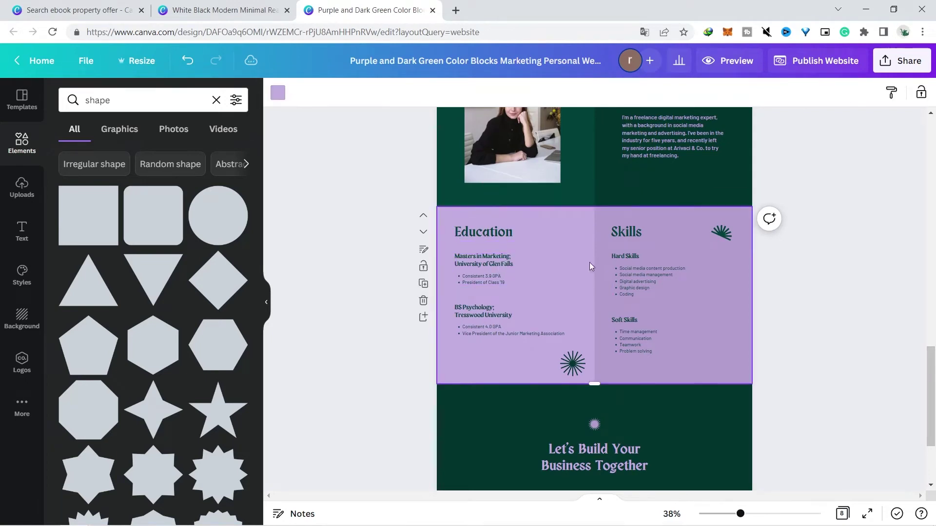
{"action": "left_click", "coordinate": [423, 302]}
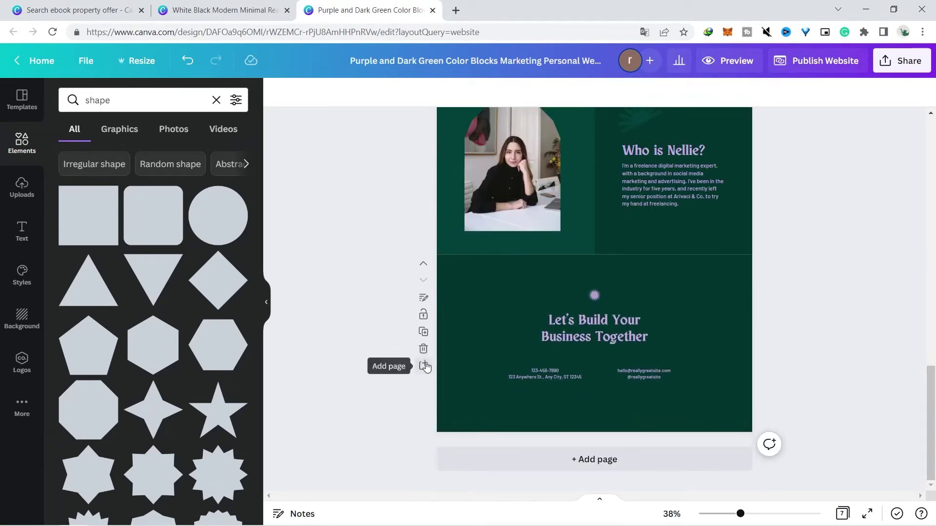
{"action": "left_click", "coordinate": [423, 366]}
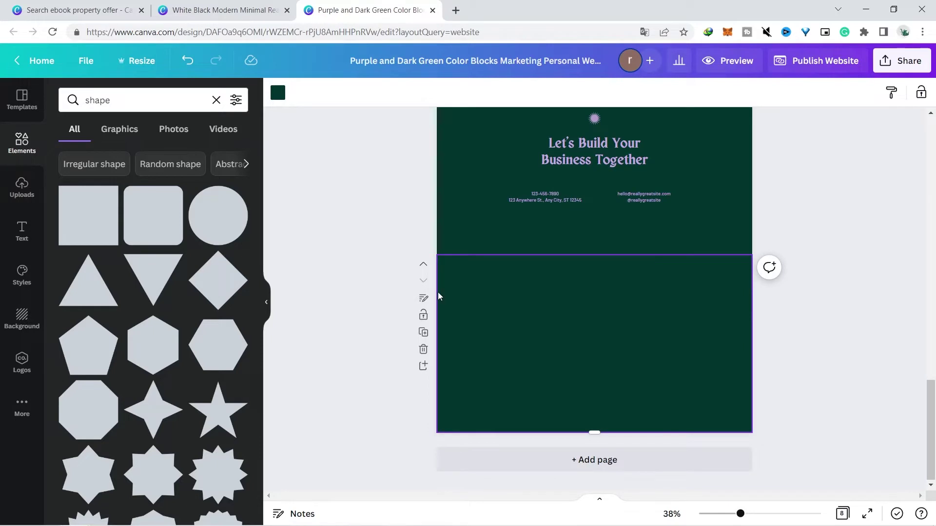
{"action": "left_click", "coordinate": [423, 268]}
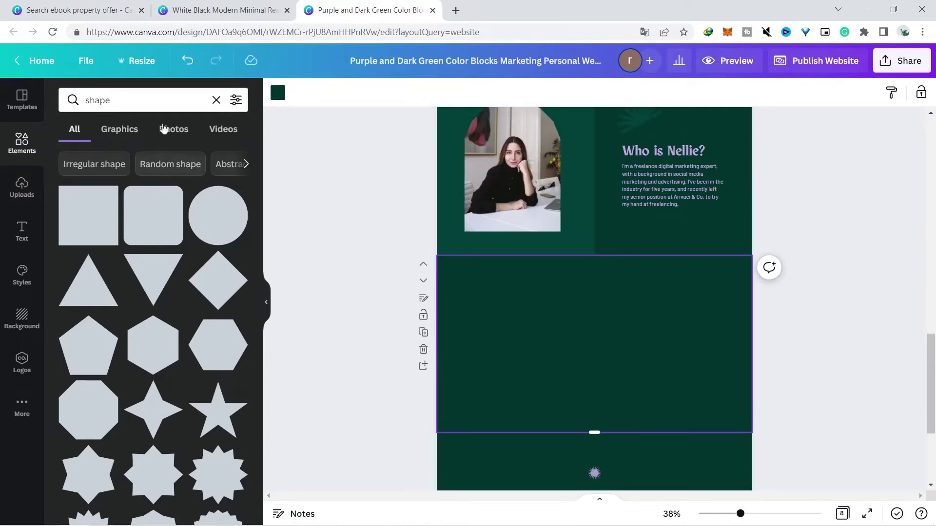
- Search Elements for 'instagram' and place the Instagram icon on the new section
{"action": "left_click", "coordinate": [134, 102]}
{"action": "type", "text": "insta"}
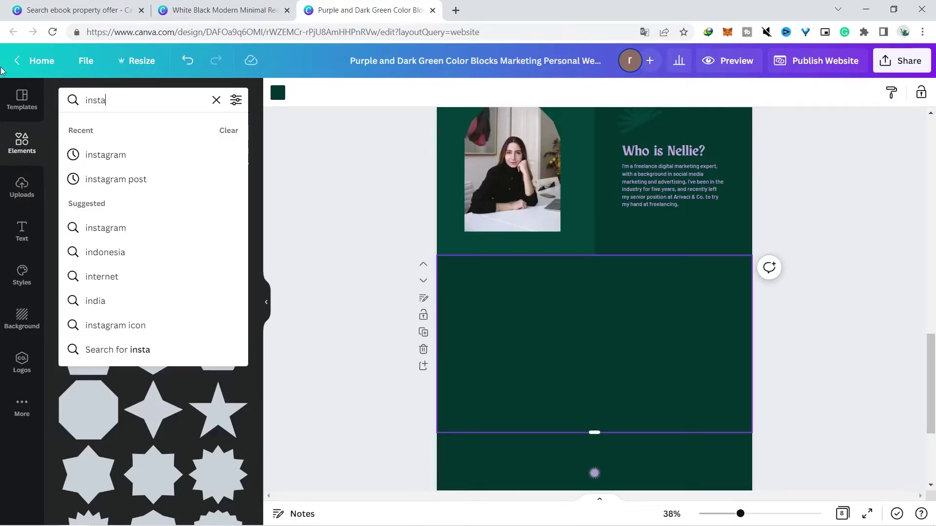
{"action": "type", "text": "gram"}
{"action": "key", "text": "Return"}
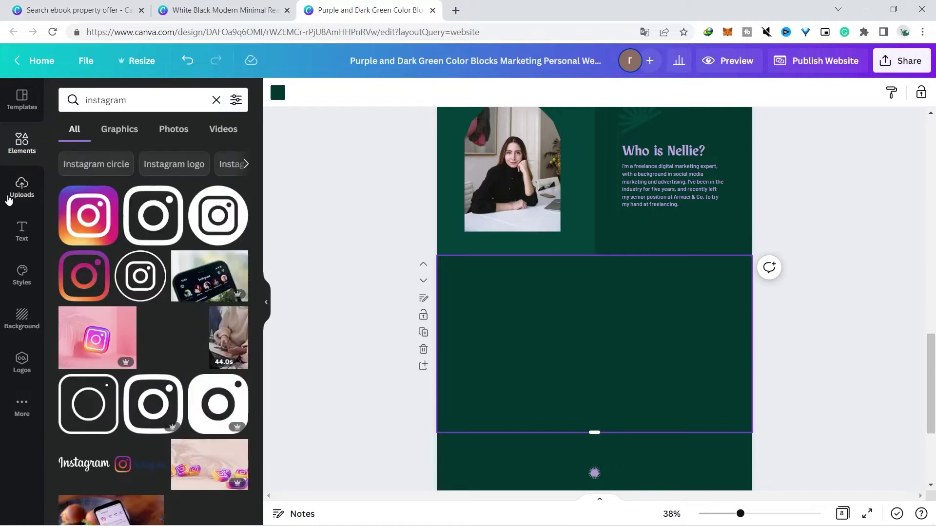
{"action": "left_click_drag", "start_coordinate": [74, 224], "coordinate": [537, 365]}
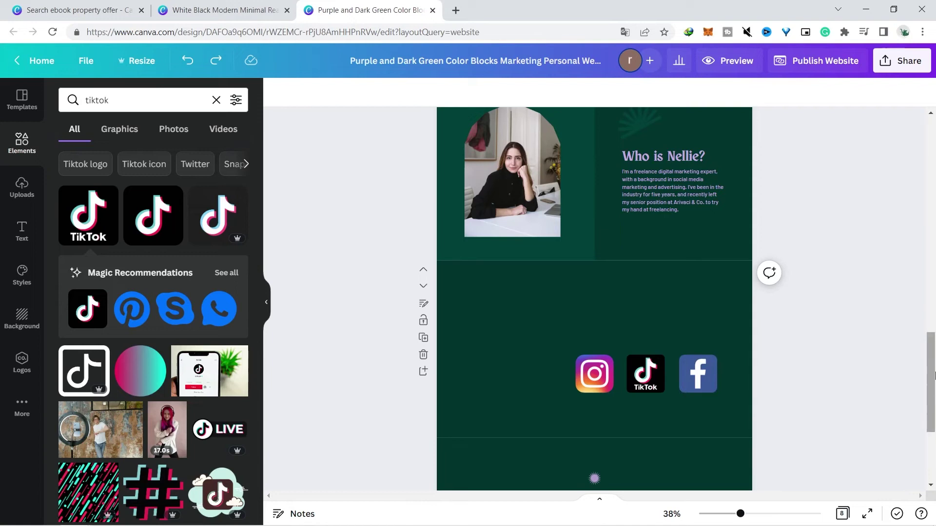
- Copy the Recent Listing heading into the social-icon section, positioned above the icons
{"action": "scroll", "coordinate": [934, 363], "scroll_direction": "up", "scroll_amount": 5}
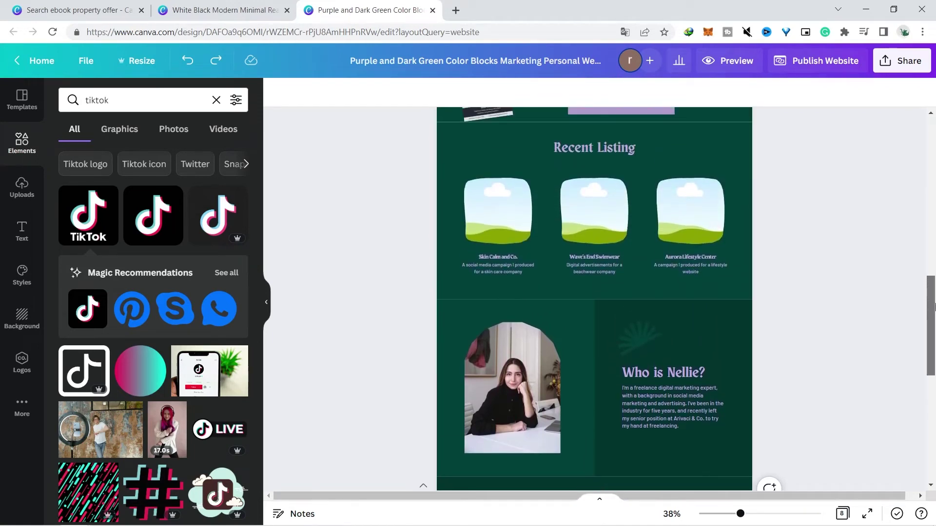
{"action": "left_click", "coordinate": [622, 173]}
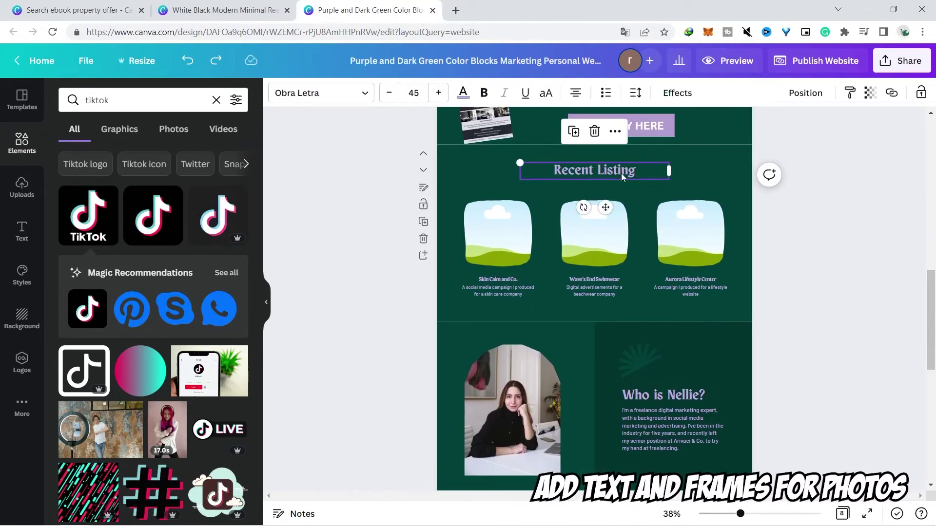
{"action": "scroll", "coordinate": [629, 253], "scroll_direction": "down", "scroll_amount": 5}
{"action": "left_click", "coordinate": [639, 335]}
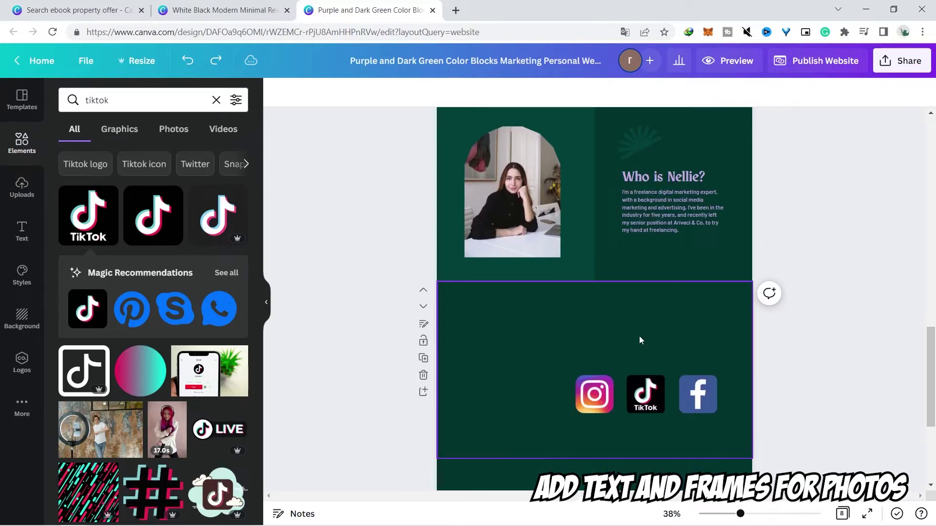
{"action": "key", "text": "ctrl+v"}
{"action": "left_click_drag", "start_coordinate": [605, 308], "coordinate": [584, 341]}
- Change the heading to 'Nellie' and add an enlarged circle frame left of the social icons
{"action": "type", "text": "Nellie"}
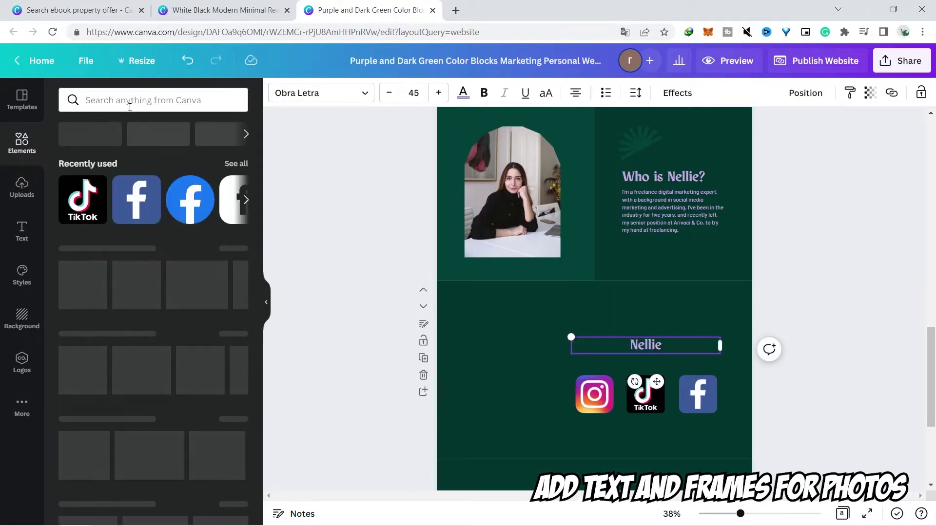
{"action": "left_click", "coordinate": [129, 103]}
{"action": "type", "text": "fra"}
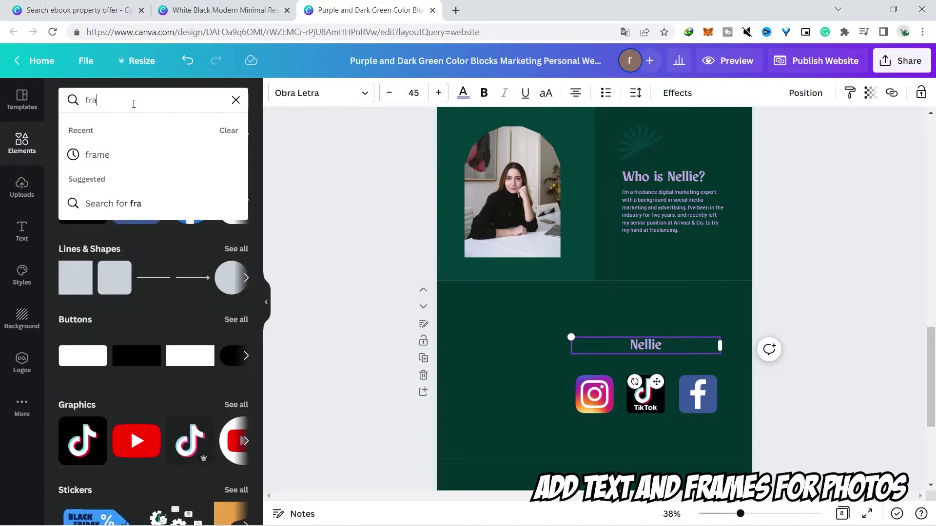
{"action": "type", "text": "me"}
{"action": "key", "text": "Return"}
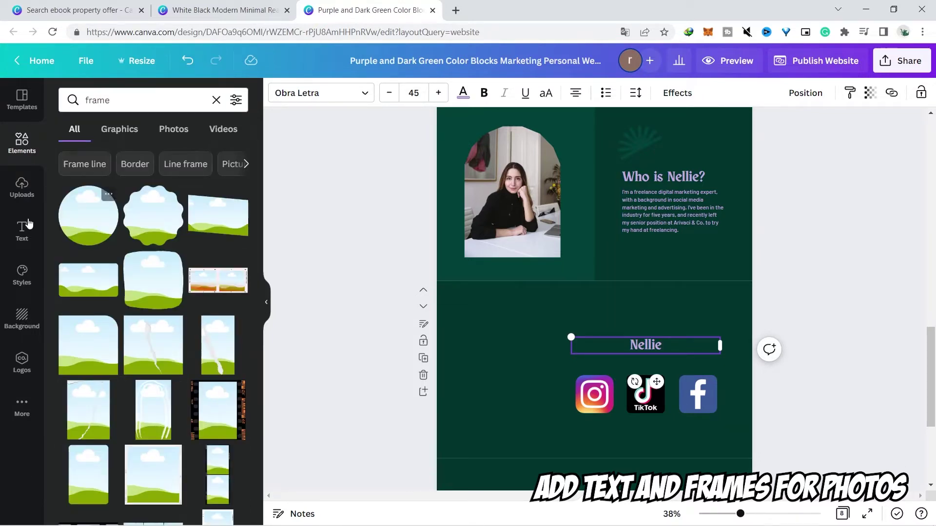
{"action": "left_click", "coordinate": [87, 228]}
{"action": "left_click_drag", "start_coordinate": [583, 370], "coordinate": [494, 368]}
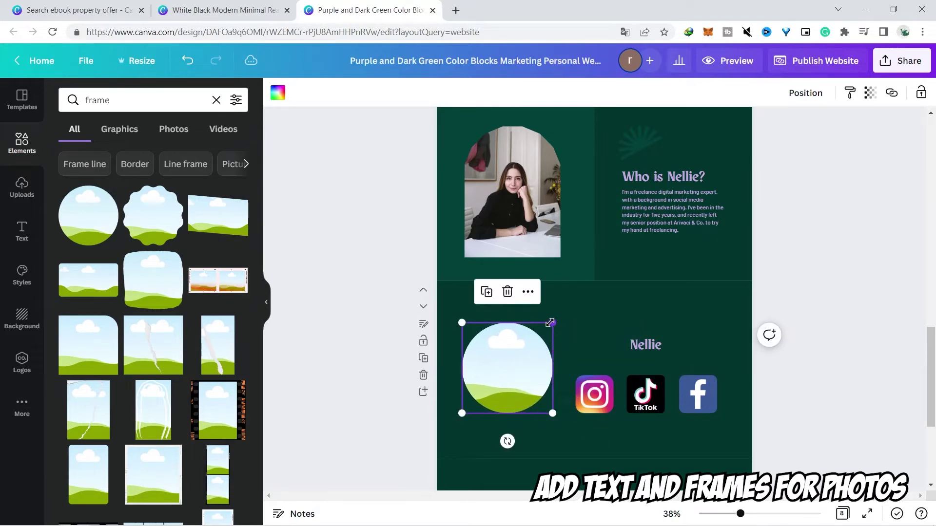
{"action": "left_click_drag", "start_coordinate": [550, 322], "coordinate": [567, 314]}
{"action": "left_click_drag", "start_coordinate": [526, 355], "coordinate": [531, 360]}
{"action": "left_click", "coordinate": [836, 349]}
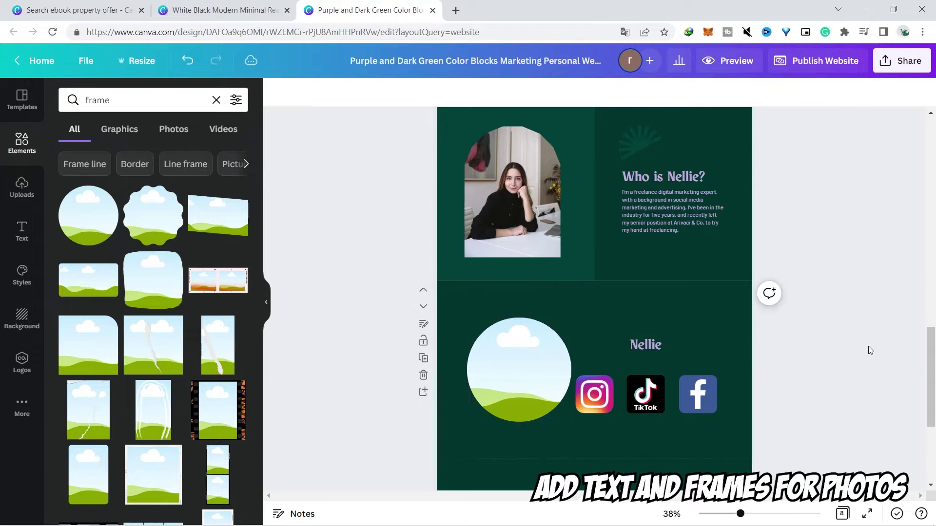
{"action": "left_click", "coordinate": [513, 350]}
{"action": "scroll", "coordinate": [513, 351], "scroll_direction": "down", "scroll_amount": 4}
- Add another blank page and move it above the contact page
{"action": "left_click", "coordinate": [420, 367]}
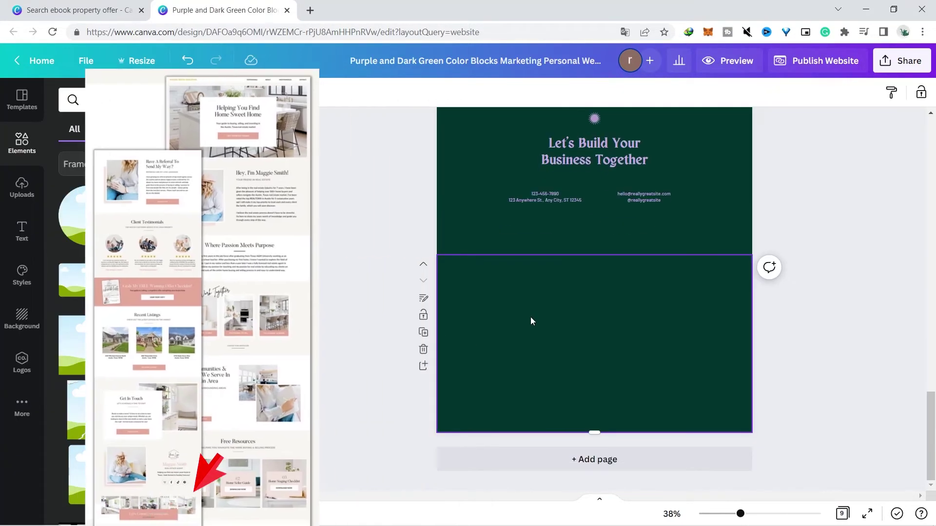
{"action": "left_click", "coordinate": [423, 264]}
{"action": "scroll", "coordinate": [641, 317], "scroll_direction": "up", "scroll_amount": 2}
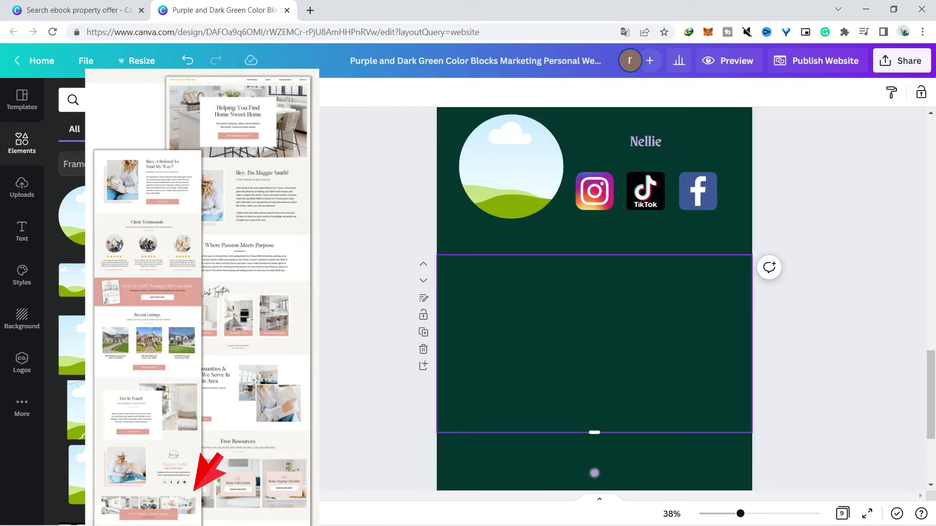
{"action": "scroll", "coordinate": [122, 317], "scroll_direction": "down", "scroll_amount": 5}
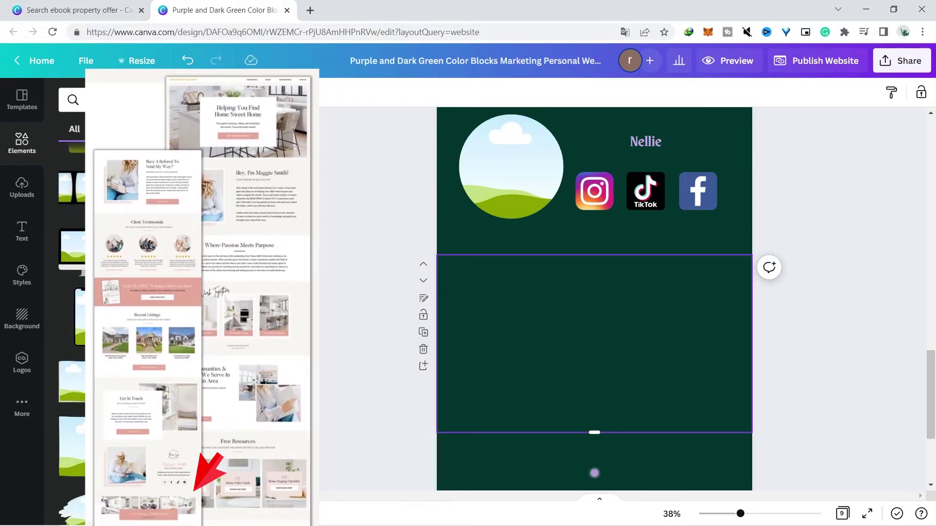
{"action": "scroll", "coordinate": [73, 317], "scroll_direction": "down", "scroll_amount": 3}
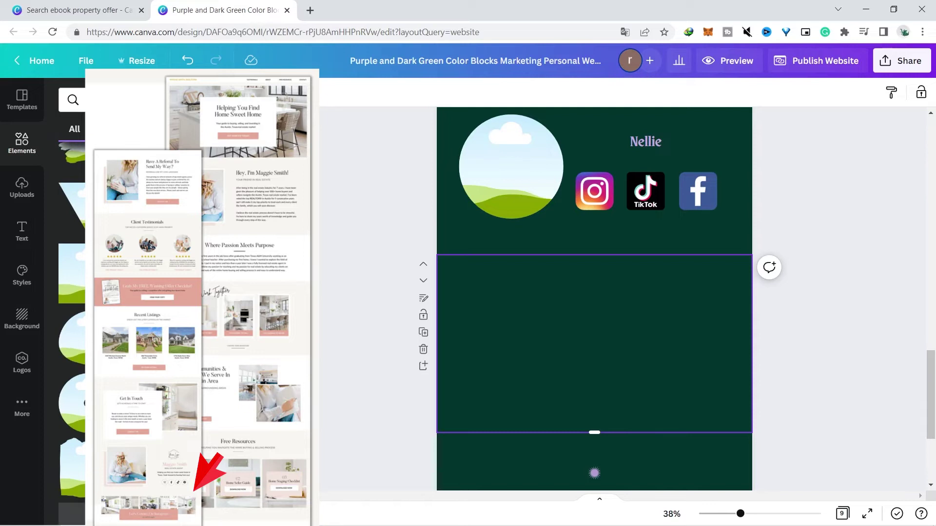
- Build a row of square photo frames, each 212 by 212, along the section's lower part
{"action": "left_click", "coordinate": [77, 284]}
{"action": "left_click_drag", "start_coordinate": [576, 355], "coordinate": [487, 374]}
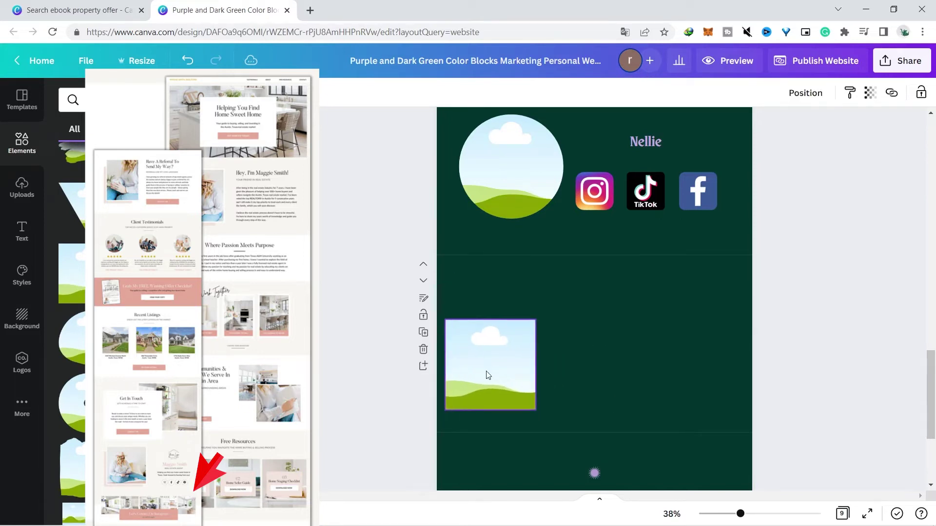
{"action": "left_click_drag", "start_coordinate": [530, 406], "coordinate": [535, 349]}
{"action": "key", "text": "ctrl+d"}
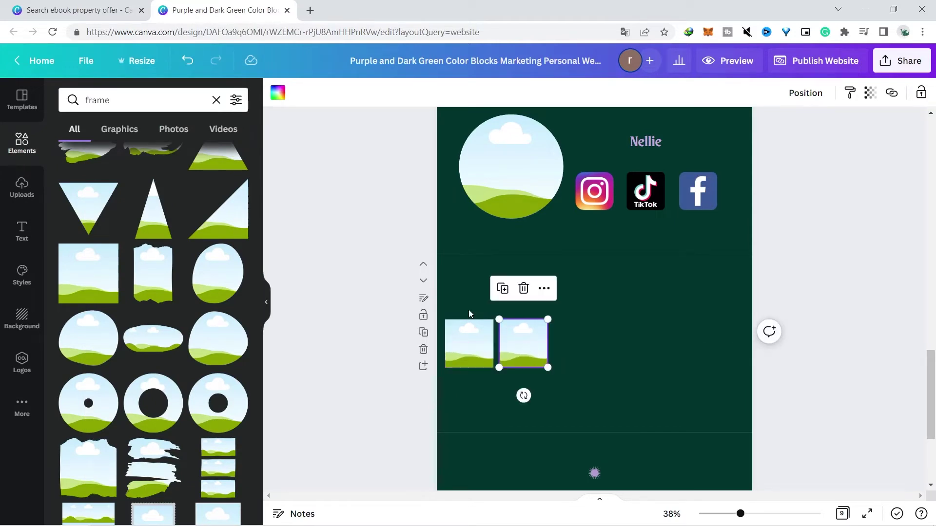
{"action": "left_click_drag", "start_coordinate": [469, 313], "coordinate": [553, 365]}
{"action": "key", "text": "ctrl+d"}
{"action": "left_click_drag", "start_coordinate": [476, 348], "coordinate": [586, 348]}
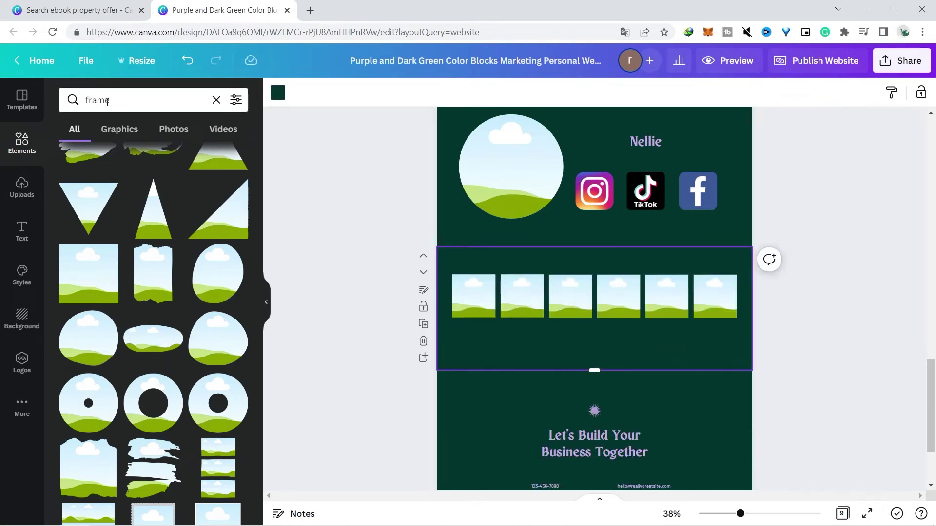
- Search Elements for 'shape' and place a square as a banner below the photo frames
{"action": "left_click", "coordinate": [123, 100]}
{"action": "type", "text": "shape"}
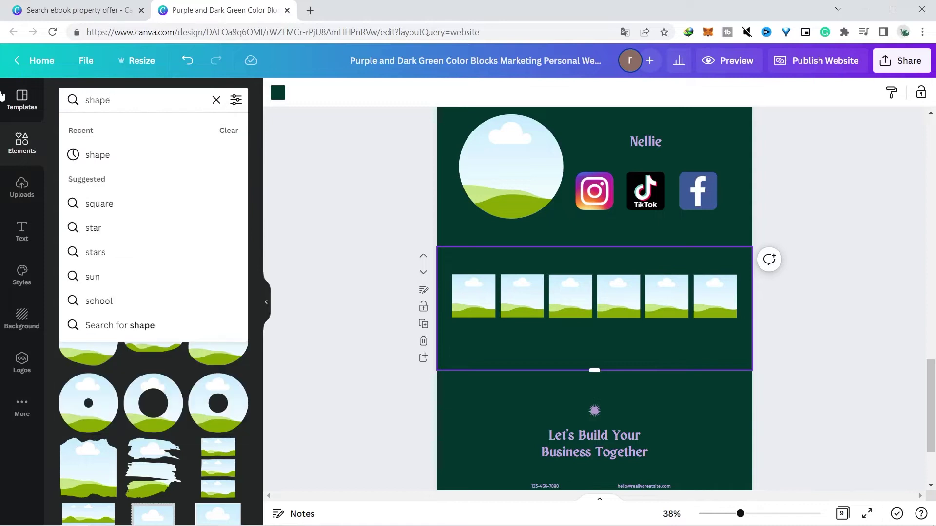
{"action": "key", "text": "Return"}
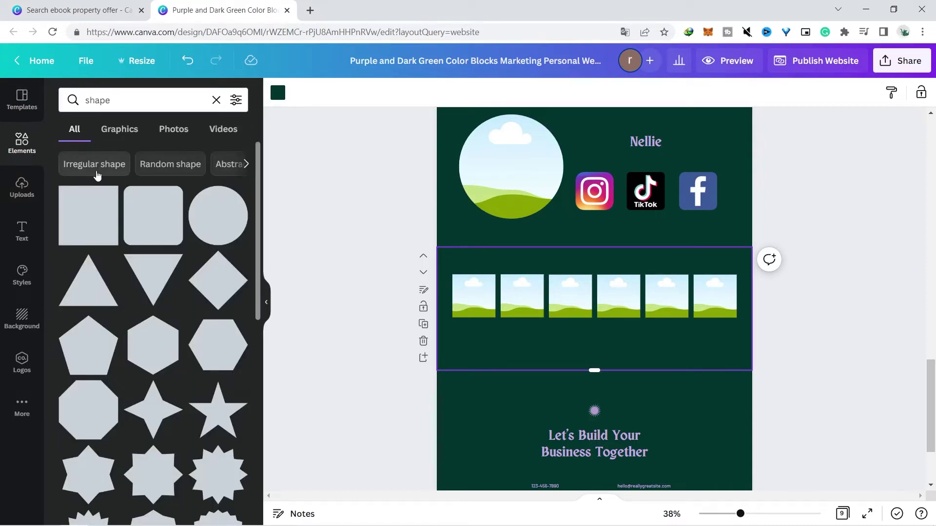
{"action": "left_click", "coordinate": [91, 217]}
{"action": "left_click_drag", "start_coordinate": [592, 315], "coordinate": [701, 332]}
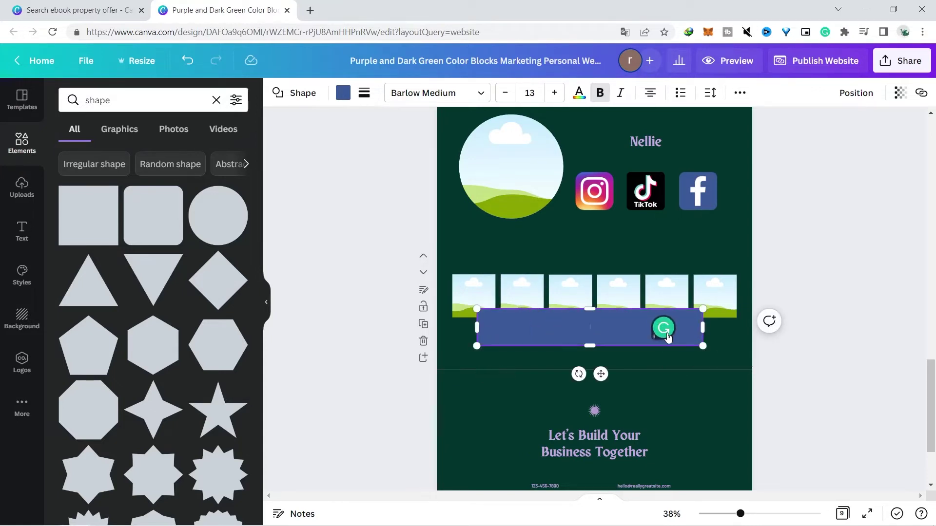
- Paste the MY SOCIAL MEDIA text into the blue banner and set its font size to 70
{"action": "type", "text": "MY SOCIAL MEDIA"}
{"action": "left_click_drag", "start_coordinate": [572, 324], "coordinate": [582, 327]}
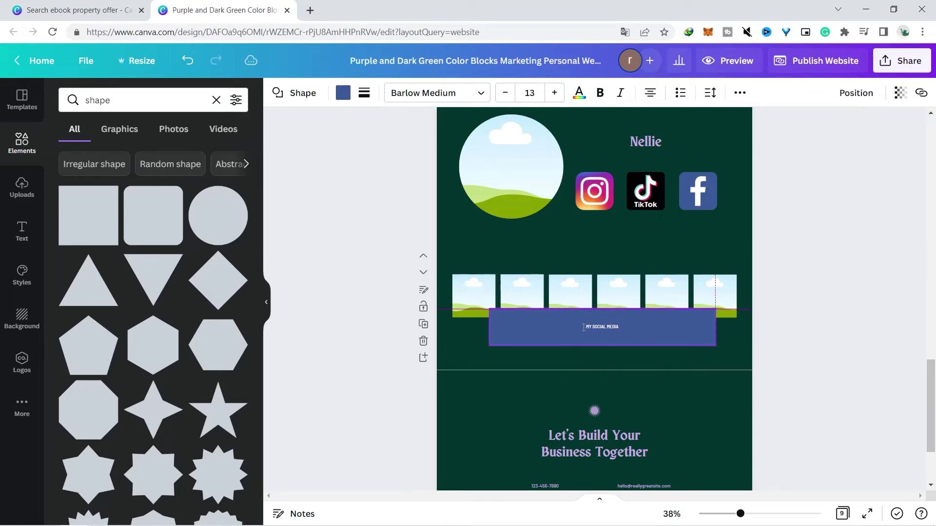
{"action": "key", "text": "ctrl+z"}
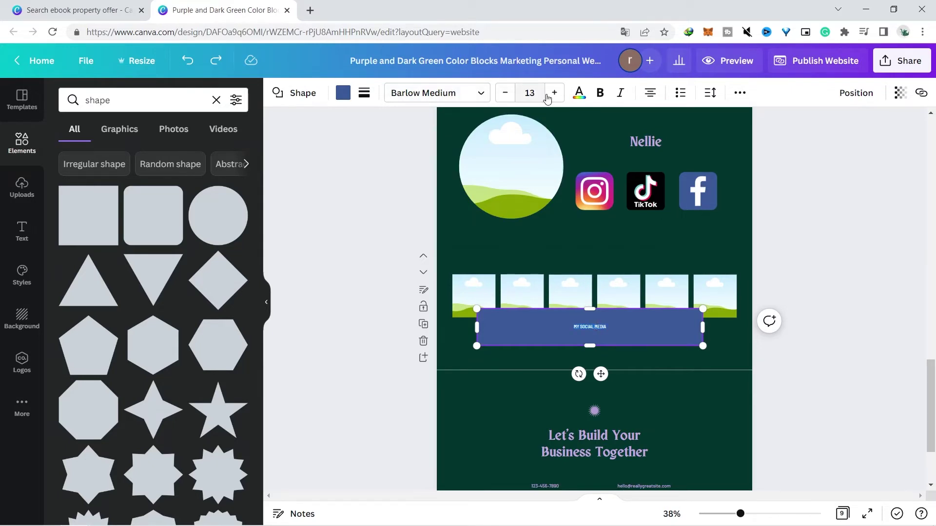
{"action": "left_click", "coordinate": [554, 93]}
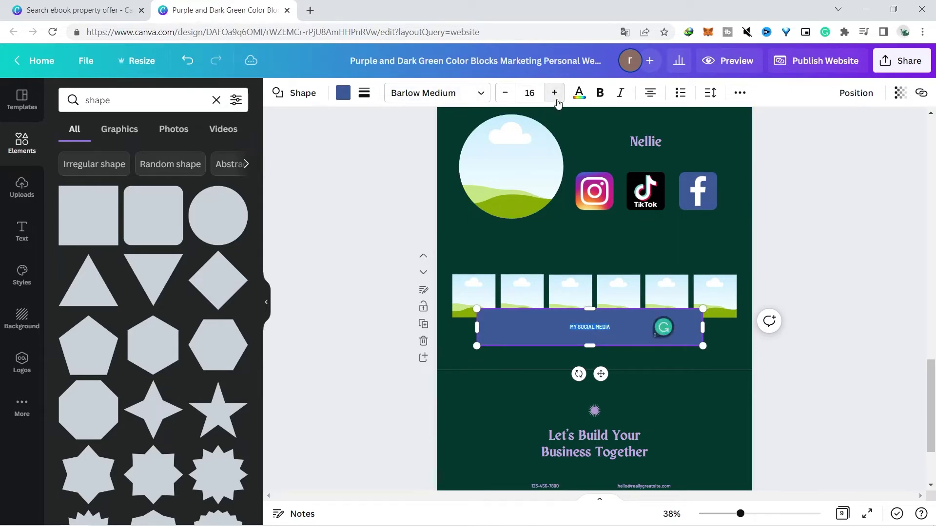
{"action": "left_click", "coordinate": [557, 99]}
{"action": "left_click", "coordinate": [523, 93]}
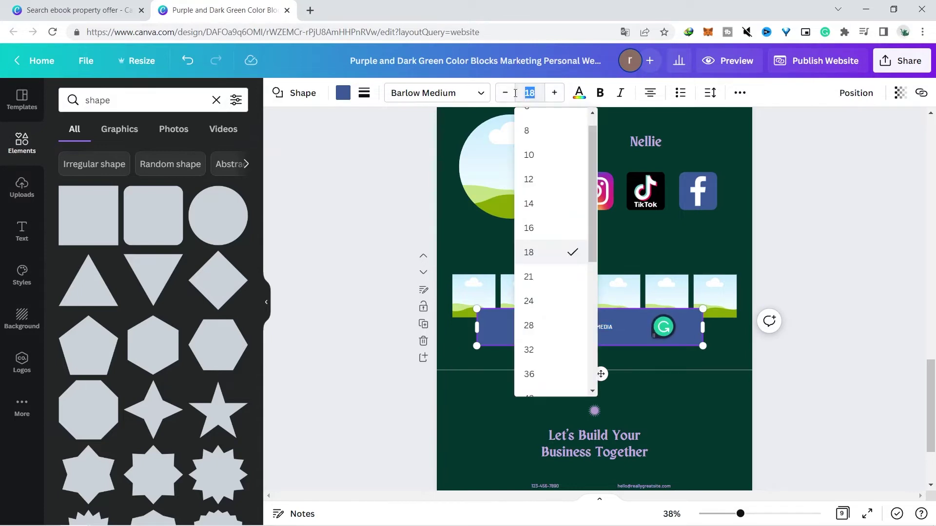
{"action": "type", "text": "70"}
{"action": "key", "text": "Return"}
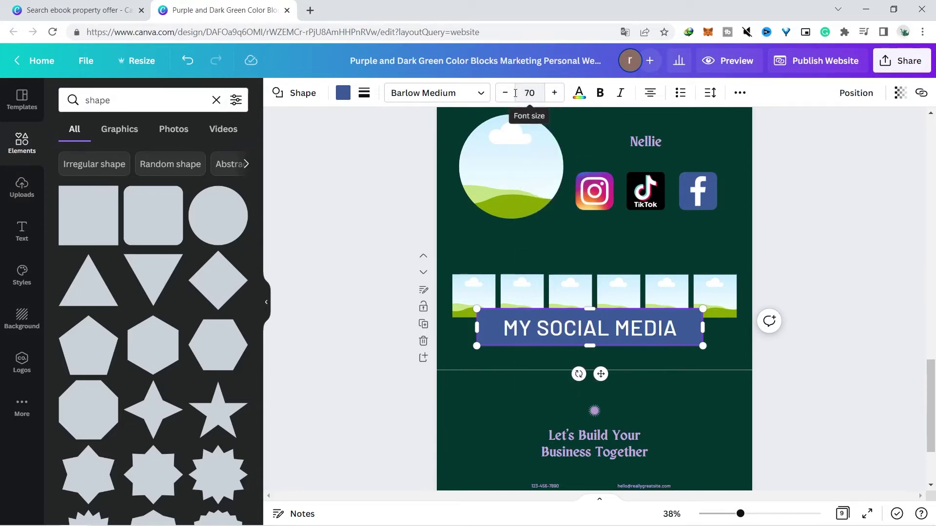
- Delete the closing contact page with its star graphic, email and address text
{"action": "left_click", "coordinate": [801, 241]}
{"action": "scroll", "coordinate": [802, 241], "scroll_direction": "down", "scroll_amount": 3}
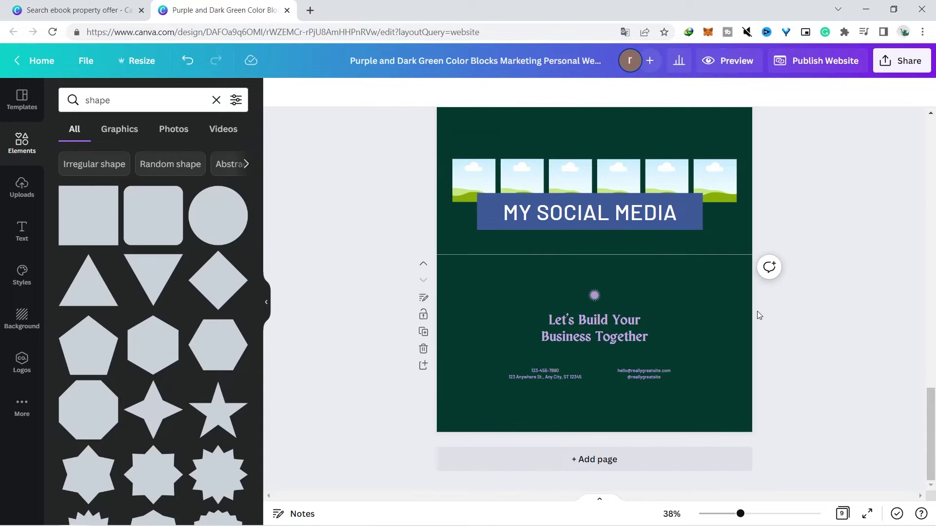
{"action": "left_click", "coordinate": [593, 294]}
{"action": "left_click", "coordinate": [604, 329]}
{"action": "left_click", "coordinate": [646, 375]}
{"action": "left_click", "coordinate": [544, 373]}
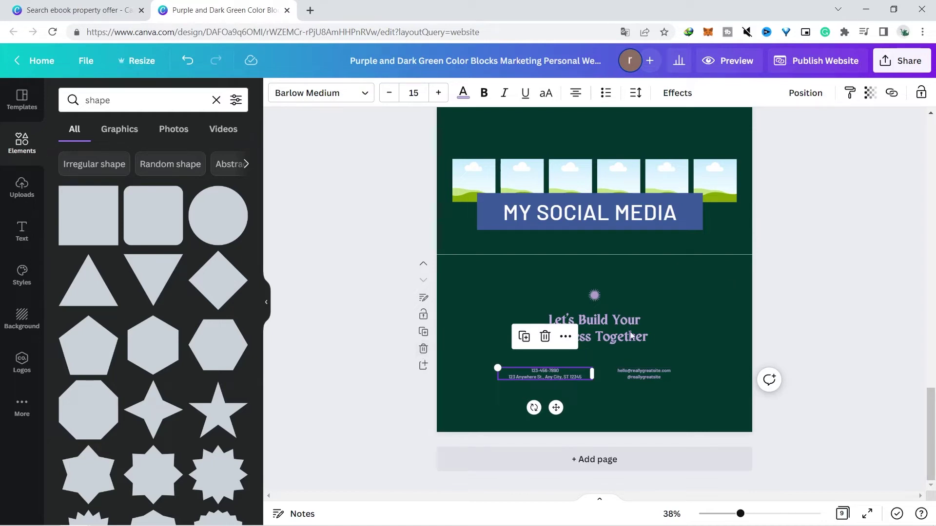
{"action": "left_click", "coordinate": [423, 349]}
{"action": "scroll", "coordinate": [934, 322], "scroll_direction": "up", "scroll_amount": 10}
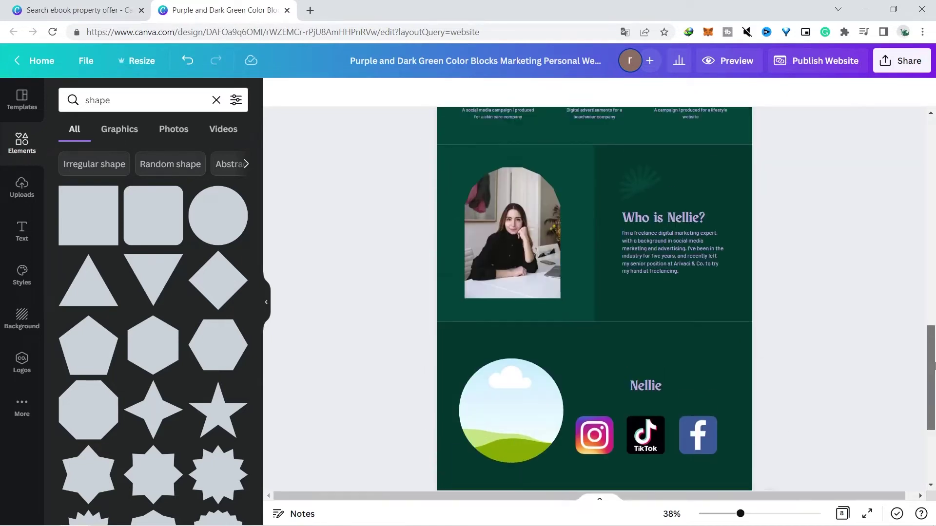
- Delete the sunburst graphic beside the header portrait
{"action": "left_click", "coordinate": [628, 368]}
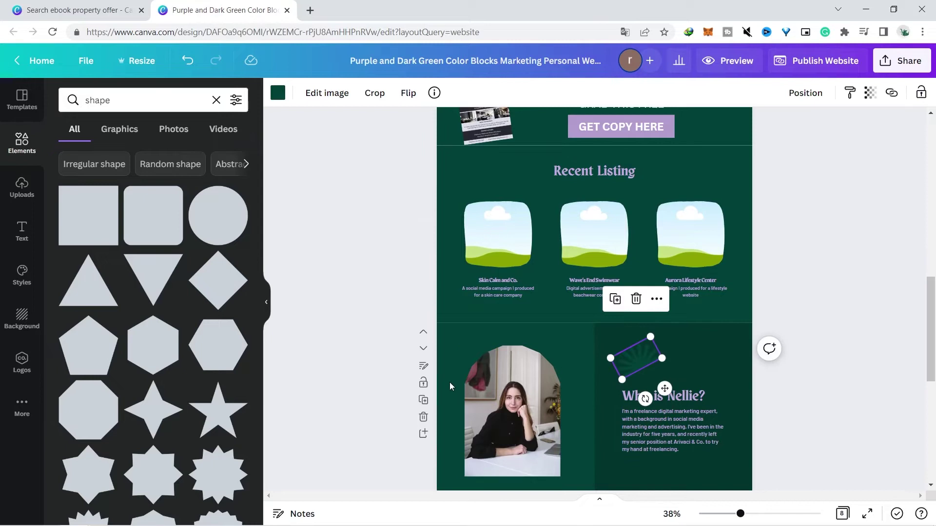
{"action": "left_click", "coordinate": [438, 412]}
{"action": "scroll", "coordinate": [931, 300], "scroll_direction": "up", "scroll_amount": 4}
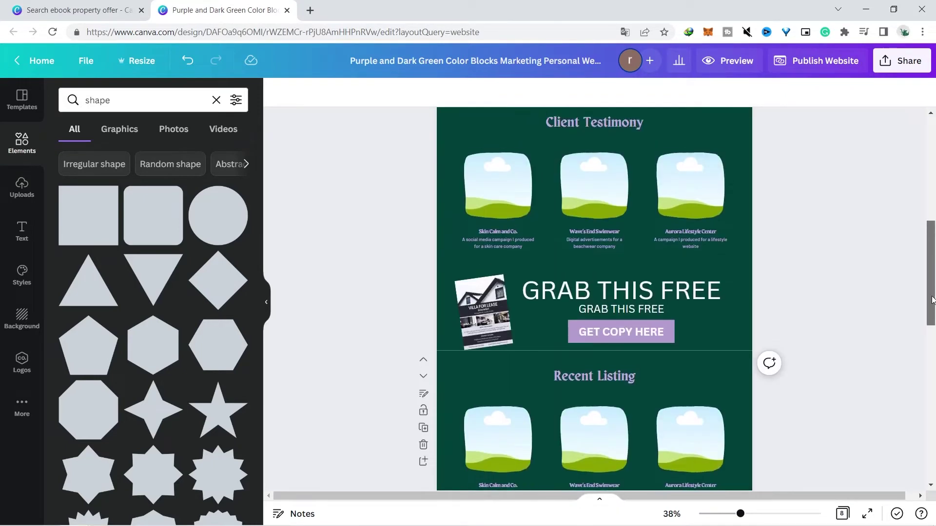
{"action": "scroll", "coordinate": [932, 299], "scroll_direction": "up", "scroll_amount": 5}
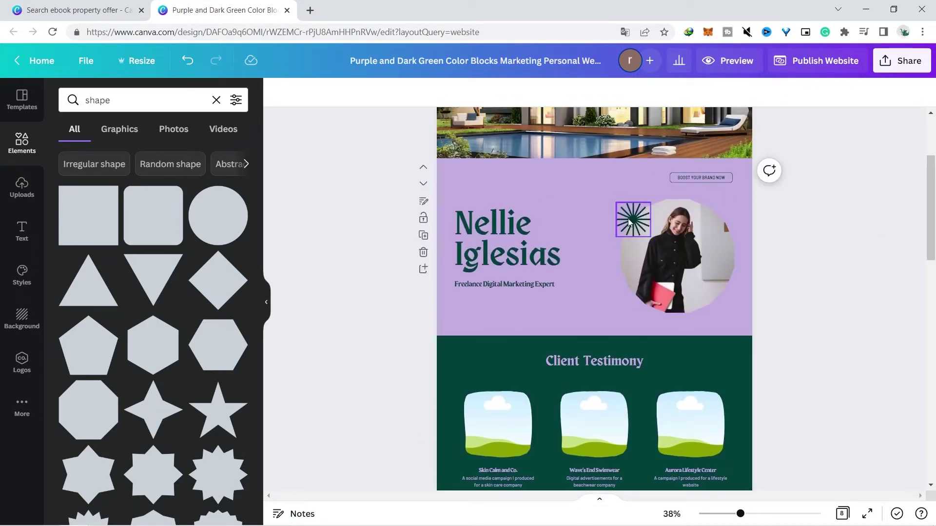
{"action": "left_click", "coordinate": [629, 222]}
{"action": "key", "text": "Delete"}
{"action": "scroll", "coordinate": [932, 168], "scroll_direction": "up", "scroll_amount": 3}
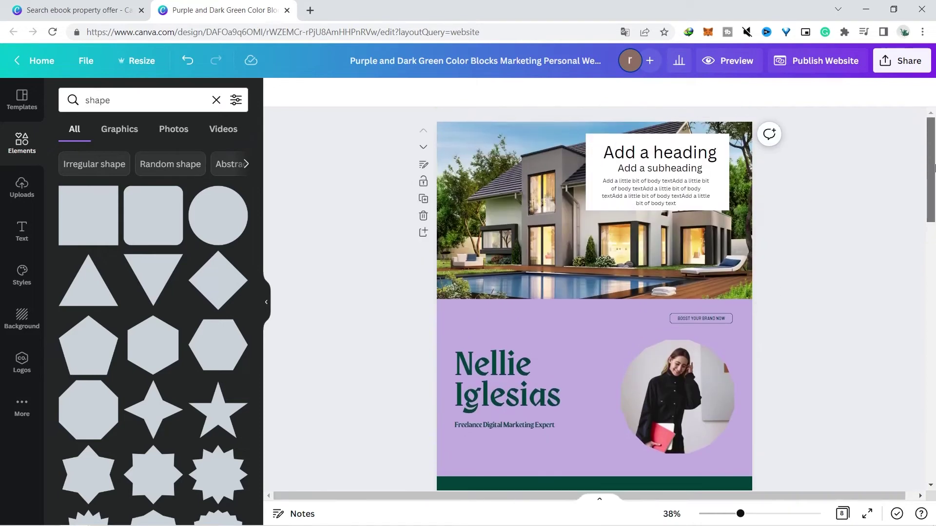
{"action": "scroll", "coordinate": [935, 169], "scroll_direction": "down", "scroll_amount": 5}
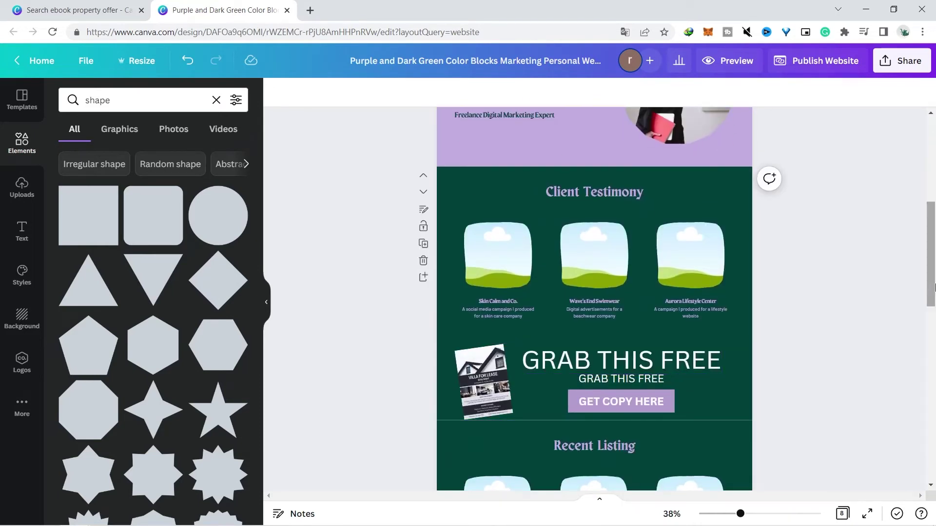
{"action": "mouse_move", "coordinate": [935, 287]}
{"action": "left_mouse_down"}
{"action": "mouse_move", "coordinate": [934, 327]}
{"action": "mouse_move", "coordinate": [935, 291]}
{"action": "left_mouse_up"}
- Copy the first testimony image, fill the copy blue and send it to the back
{"action": "left_click", "coordinate": [502, 239]}
{"action": "left_click_drag", "start_coordinate": [502, 239], "coordinate": [489, 262]}
{"action": "left_click", "coordinate": [277, 93]}
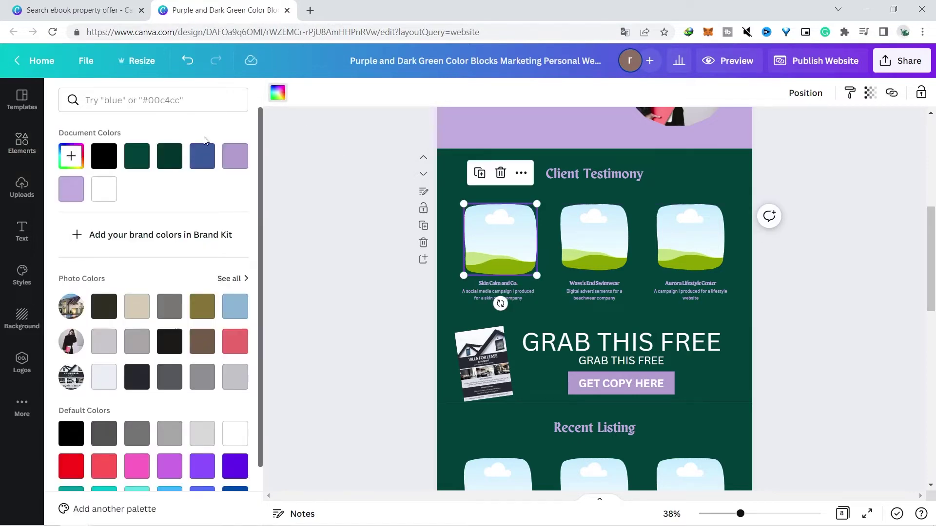
{"action": "left_click", "coordinate": [202, 156]}
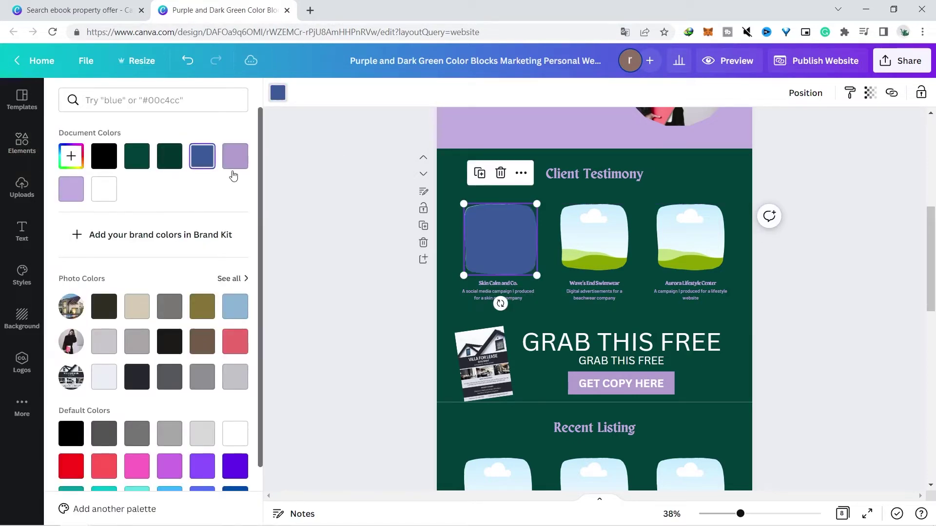
{"action": "right_click", "coordinate": [479, 251]}
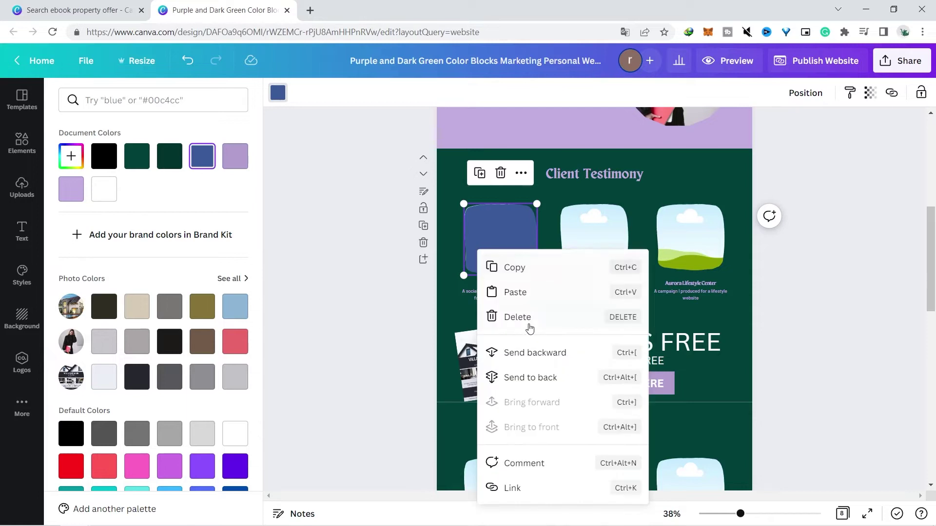
{"action": "left_click", "coordinate": [536, 377]}
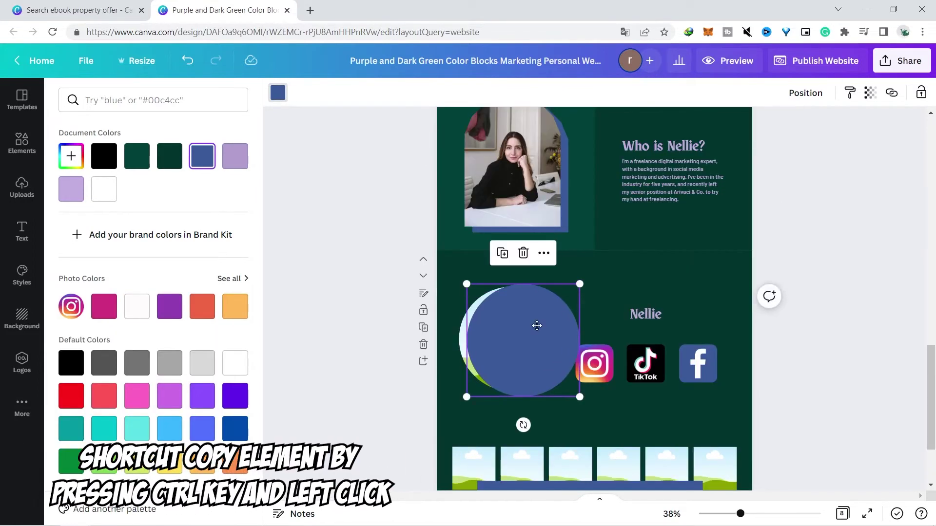
- Send the blue circle behind the circle photo and offset it slightly up-left
{"action": "left_click_drag", "start_coordinate": [537, 326], "coordinate": [534, 328]}
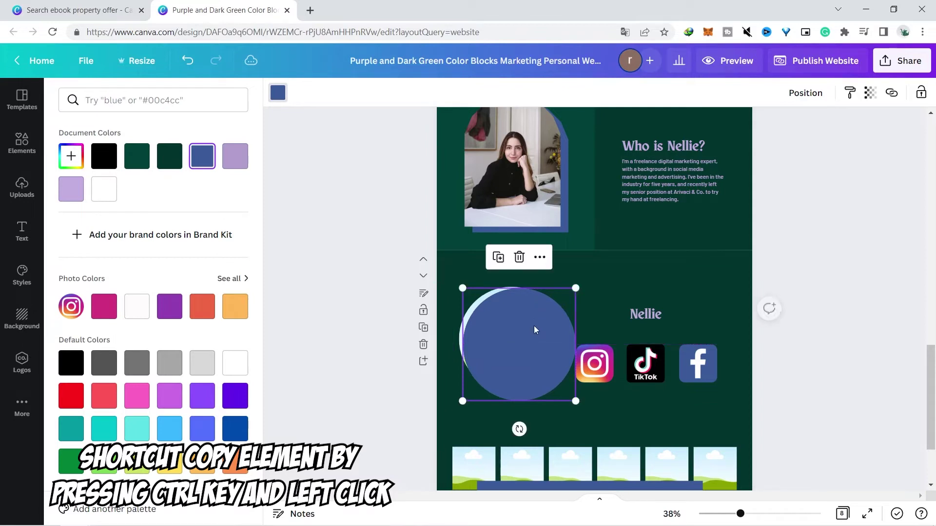
{"action": "right_click", "coordinate": [536, 328]}
{"action": "left_click", "coordinate": [597, 395]}
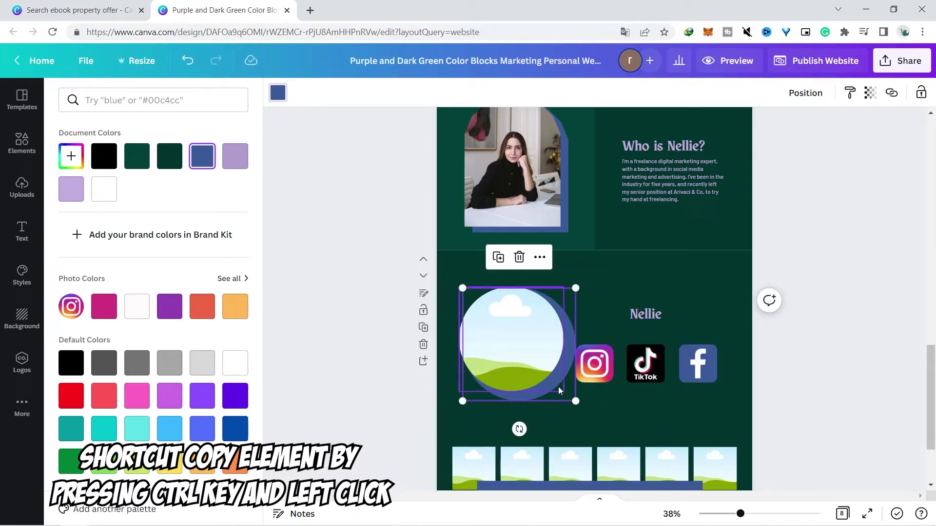
{"action": "left_click_drag", "start_coordinate": [561, 401], "coordinate": [554, 393]}
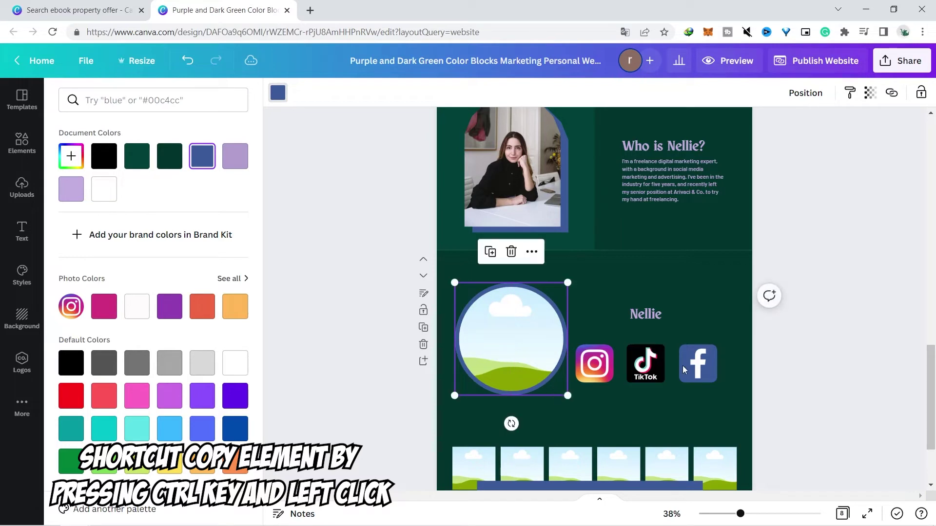
- Duplicate the woman's header portrait and enlarge the copy slightly down-right
{"action": "left_click", "coordinate": [856, 384]}
{"action": "scroll", "coordinate": [929, 396], "scroll_direction": "down", "scroll_amount": 3}
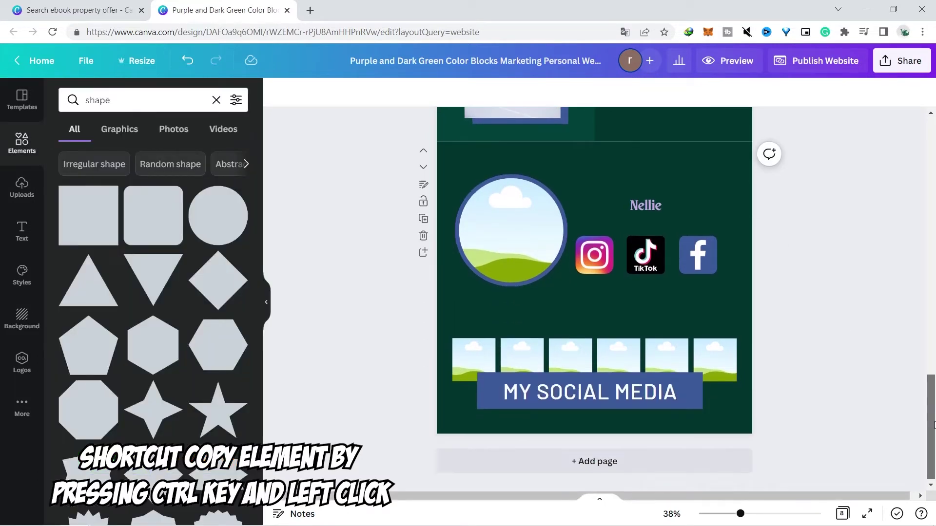
{"action": "scroll", "coordinate": [934, 409], "scroll_direction": "up", "scroll_amount": 15}
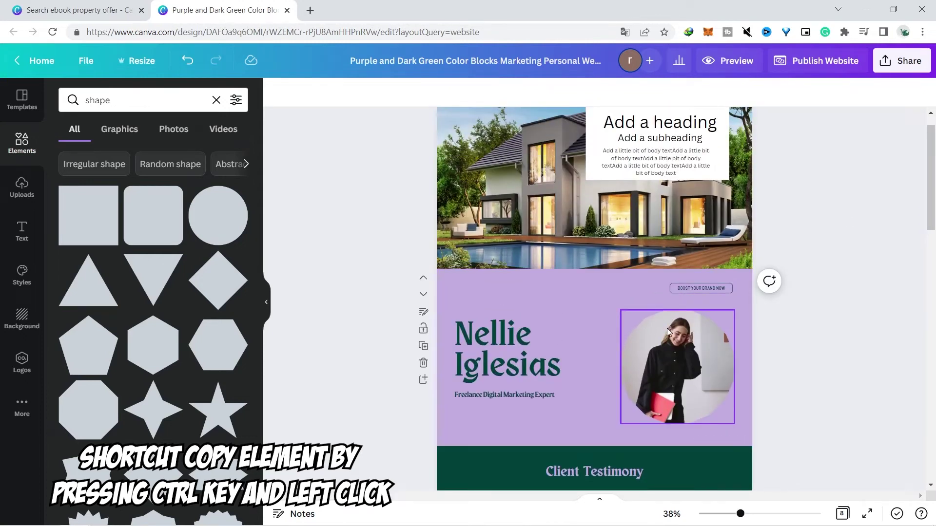
{"action": "left_click_drag", "start_coordinate": [682, 341], "coordinate": [662, 331]}
{"action": "left_click_drag", "start_coordinate": [710, 418], "coordinate": [726, 425]}
{"action": "left_click_drag", "start_coordinate": [668, 389], "coordinate": [685, 399]}
- Fill the portrait copy with the blue document colour, send it back, and center it behind
{"action": "left_click", "coordinate": [328, 95]}
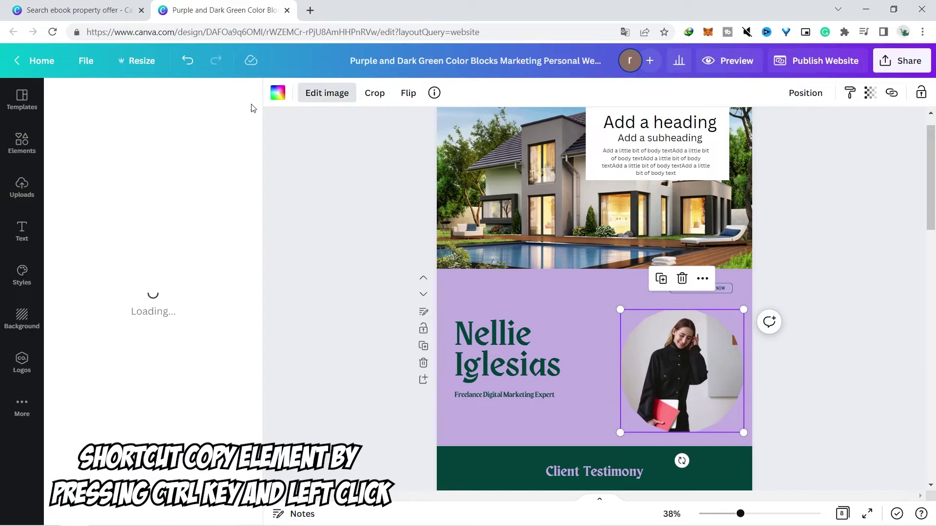
{"action": "left_click", "coordinate": [277, 92]}
{"action": "left_click", "coordinate": [202, 156]}
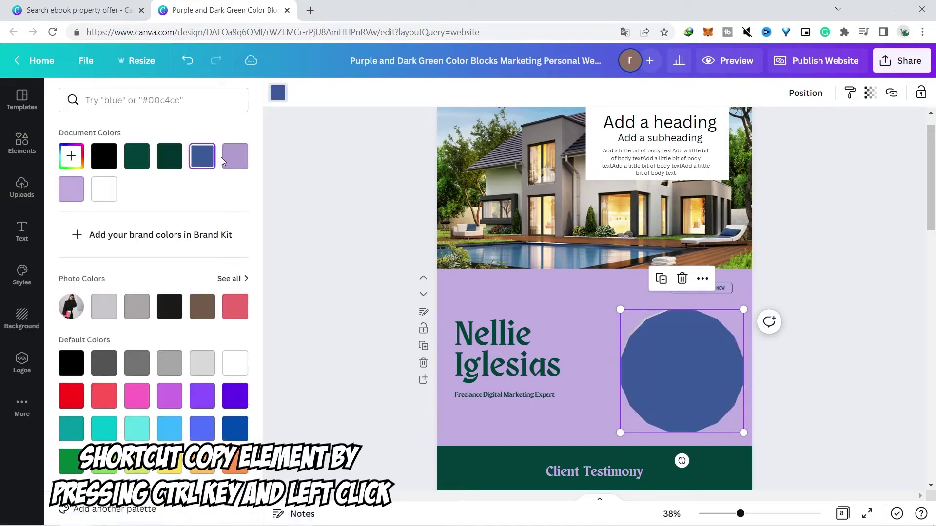
{"action": "right_click", "coordinate": [703, 352]}
{"action": "left_click", "coordinate": [756, 396]}
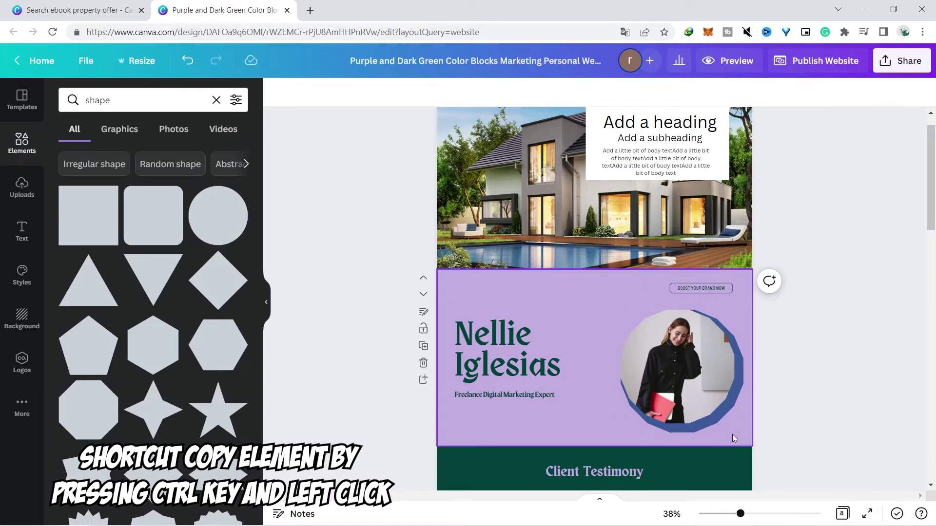
{"action": "left_click_drag", "start_coordinate": [719, 426], "coordinate": [716, 424]}
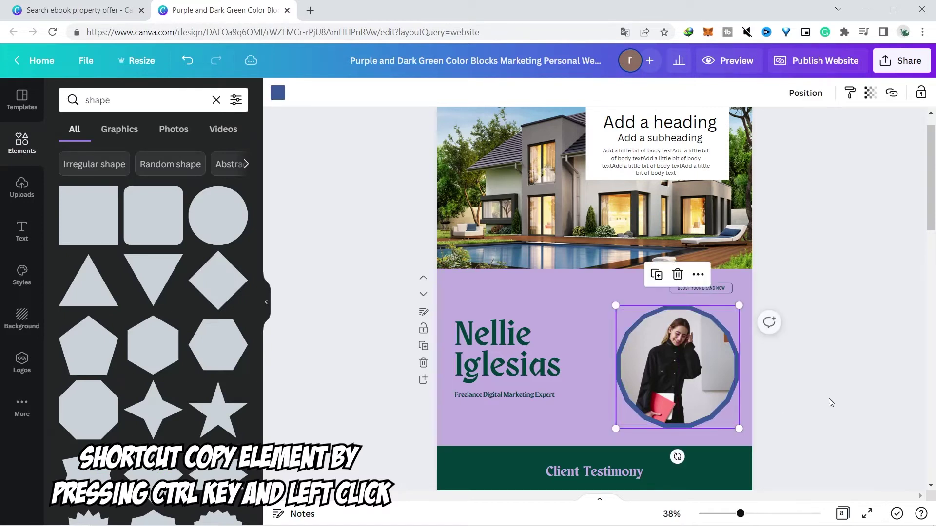
{"action": "left_click", "coordinate": [856, 372]}
{"action": "left_click_drag", "start_coordinate": [932, 226], "coordinate": [933, 467]}
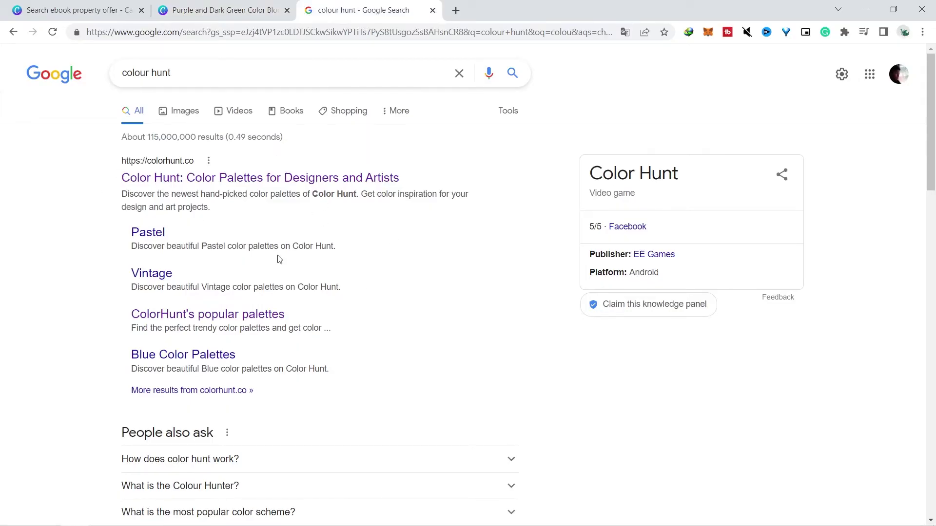
- Browse the newest palettes on Color Hunt, then open Canva's color wheel page
{"action": "left_click", "coordinate": [291, 179]}
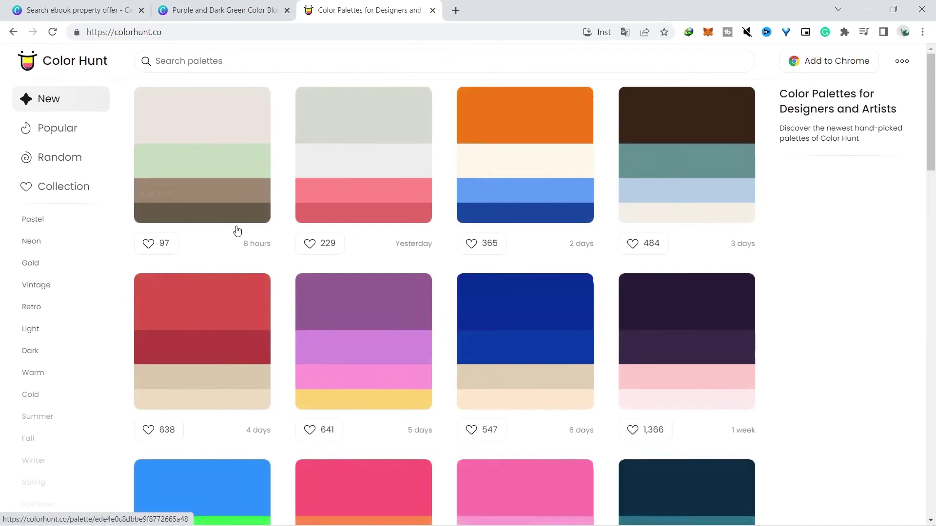
{"action": "scroll", "coordinate": [914, 115], "scroll_direction": "down", "scroll_amount": 7}
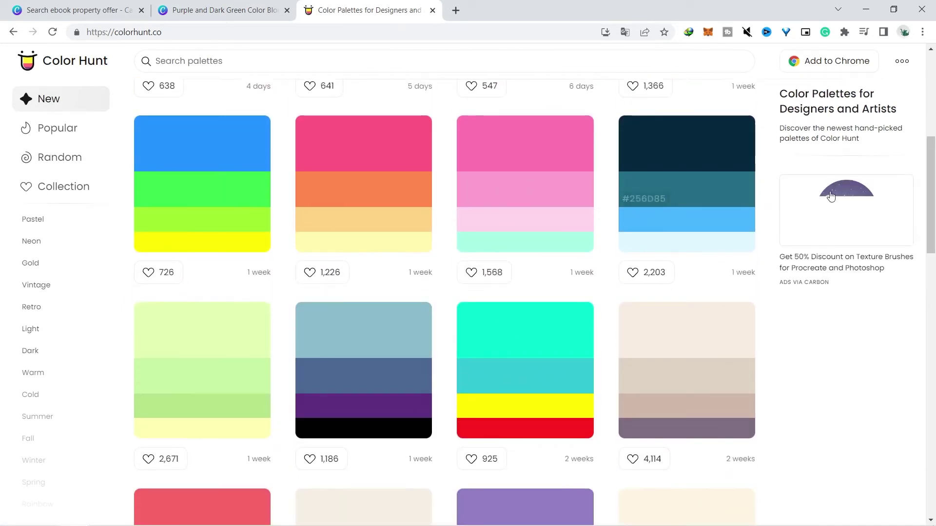
{"action": "scroll", "coordinate": [260, 94], "scroll_direction": "down", "scroll_amount": 7}
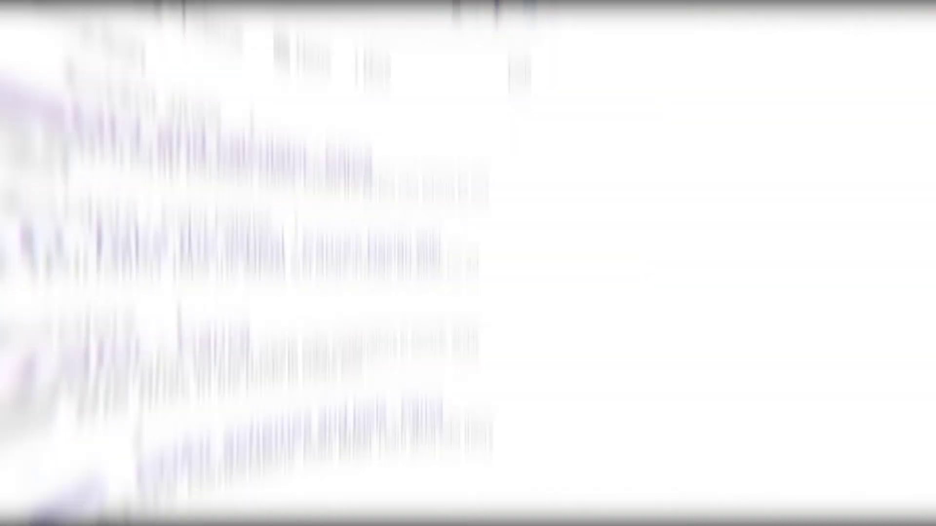
{"action": "left_click", "coordinate": [227, 179]}
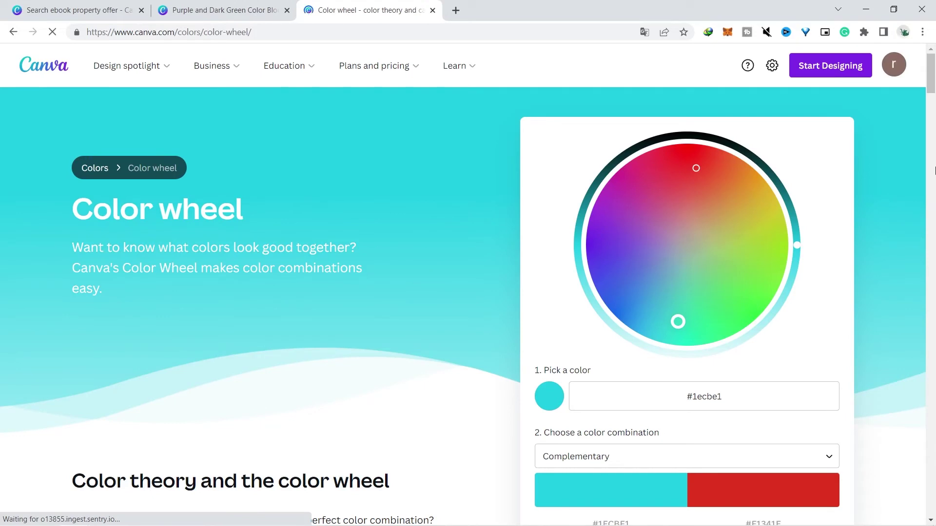
- Compare Monochromatic, Analogous and Tetradic combinations for #1ecbe1, settling on the four-colour Tetradic set
{"action": "scroll", "coordinate": [692, 231], "scroll_direction": "down", "scroll_amount": 2}
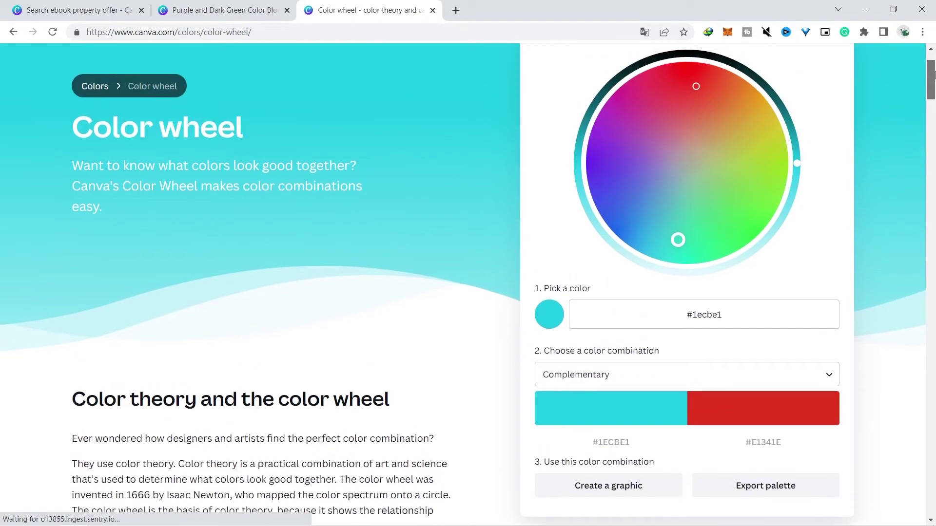
{"action": "left_click", "coordinate": [616, 376]}
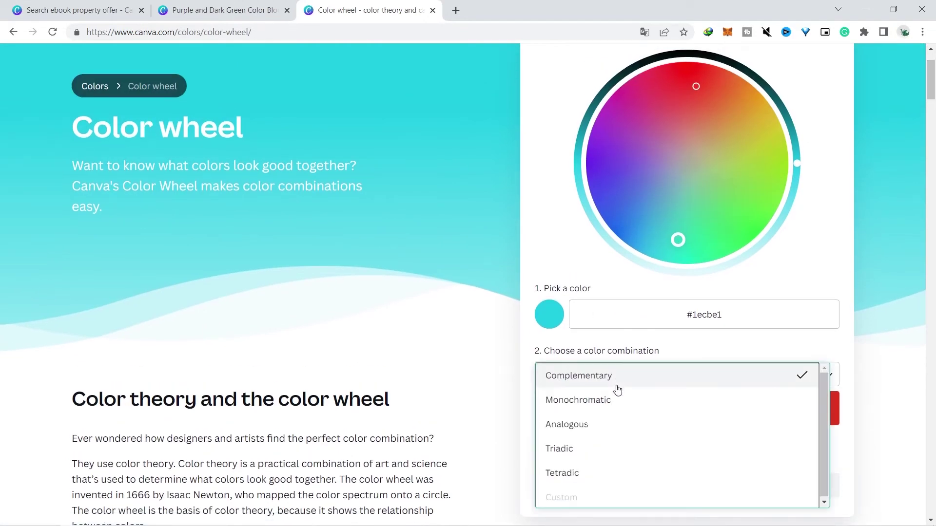
{"action": "left_click", "coordinate": [617, 401]}
{"action": "left_click", "coordinate": [640, 380]}
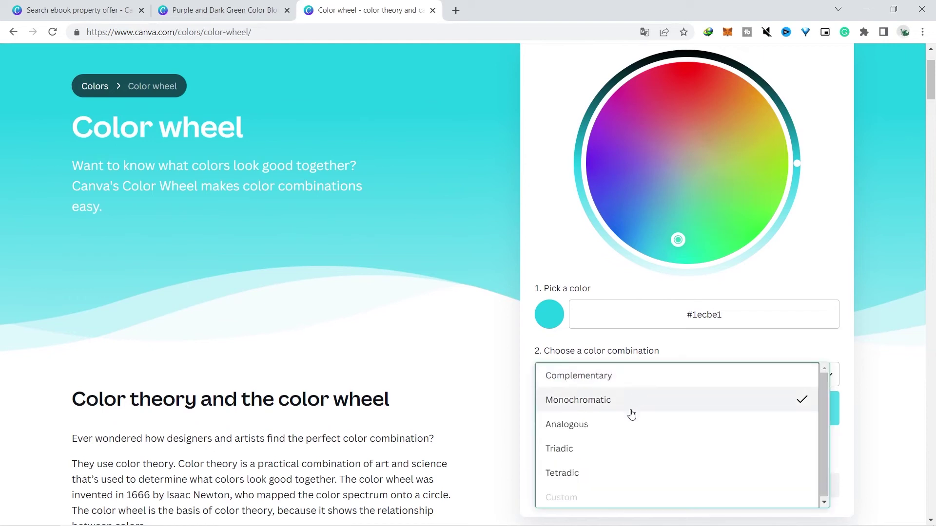
{"action": "left_click", "coordinate": [632, 424]}
{"action": "left_click", "coordinate": [663, 380]}
{"action": "left_click", "coordinate": [638, 473]}
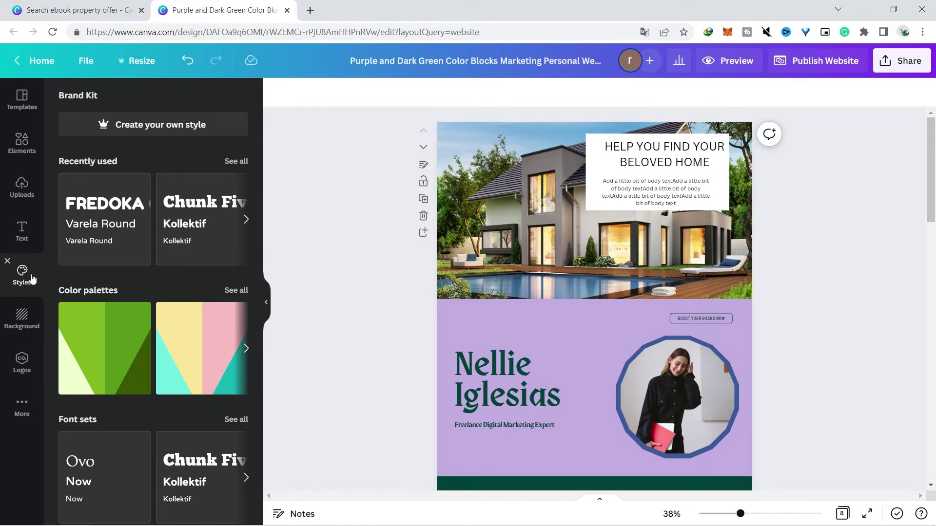
- Restore Styles to the sidebar and browse its colour palettes
{"action": "left_click", "coordinate": [8, 262]}
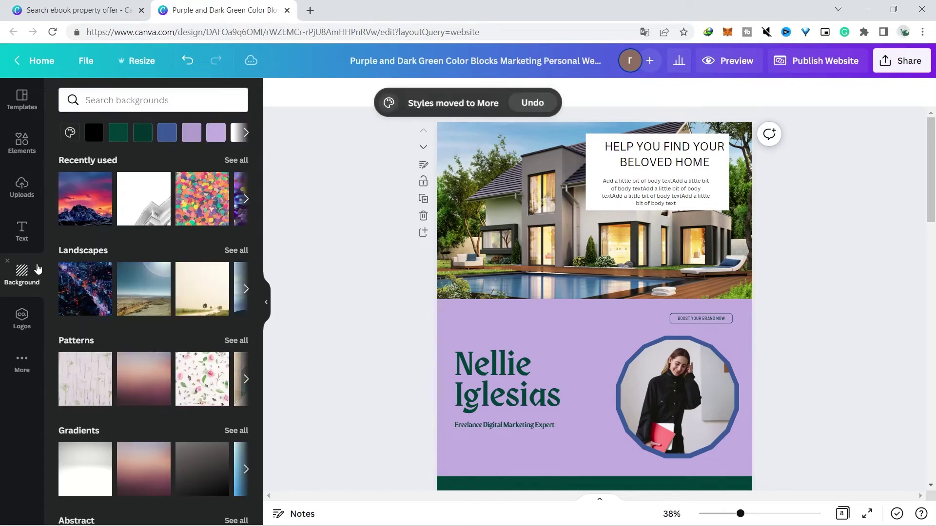
{"action": "left_click", "coordinate": [24, 361]}
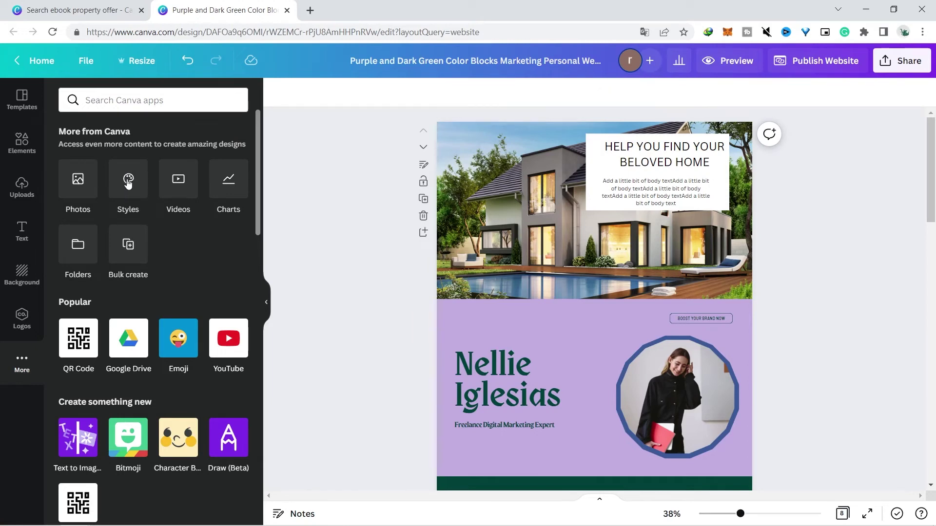
{"action": "left_click", "coordinate": [127, 182]}
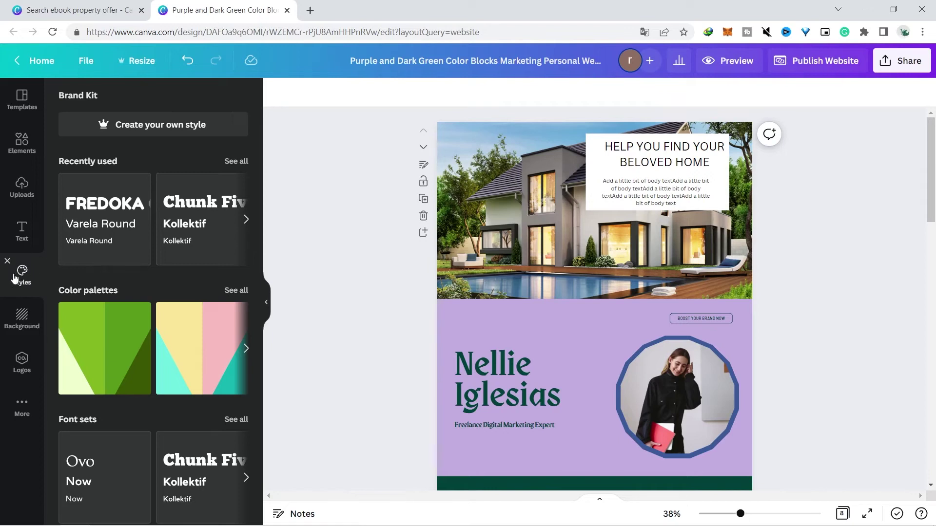
{"action": "left_click", "coordinate": [236, 290]}
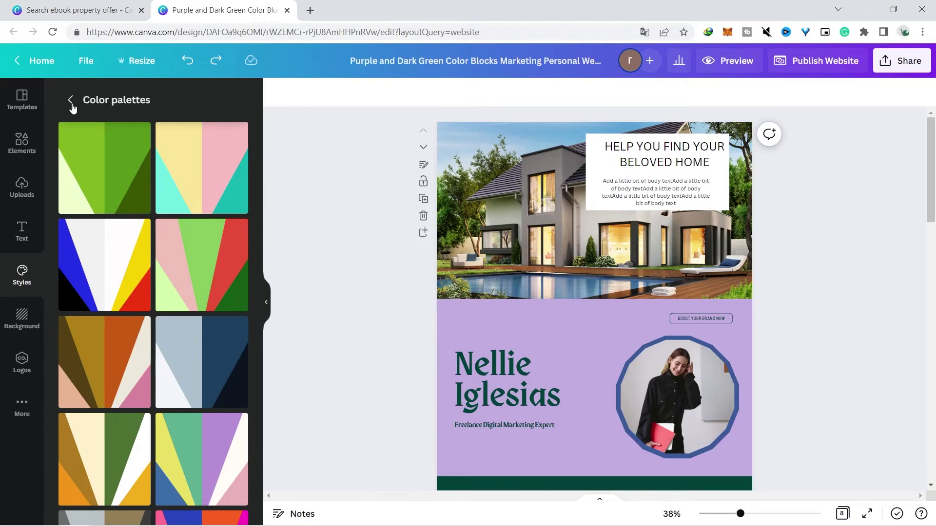
{"action": "left_click", "coordinate": [71, 100]}
- Apply the recent warm palette to the purple profile section, shuffle to cream and brown, and apply to all pages
{"action": "left_click", "coordinate": [597, 329]}
{"action": "left_click", "coordinate": [100, 225]}
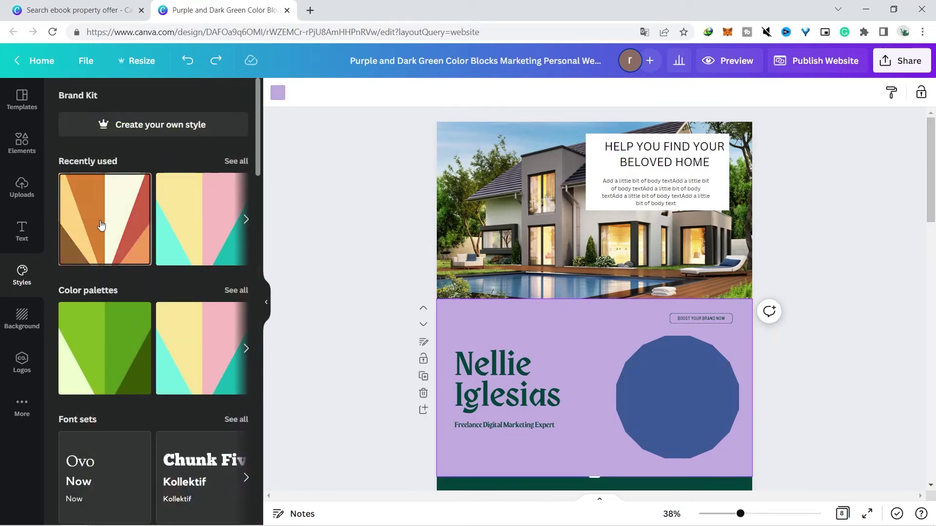
{"action": "left_click", "coordinate": [101, 225]}
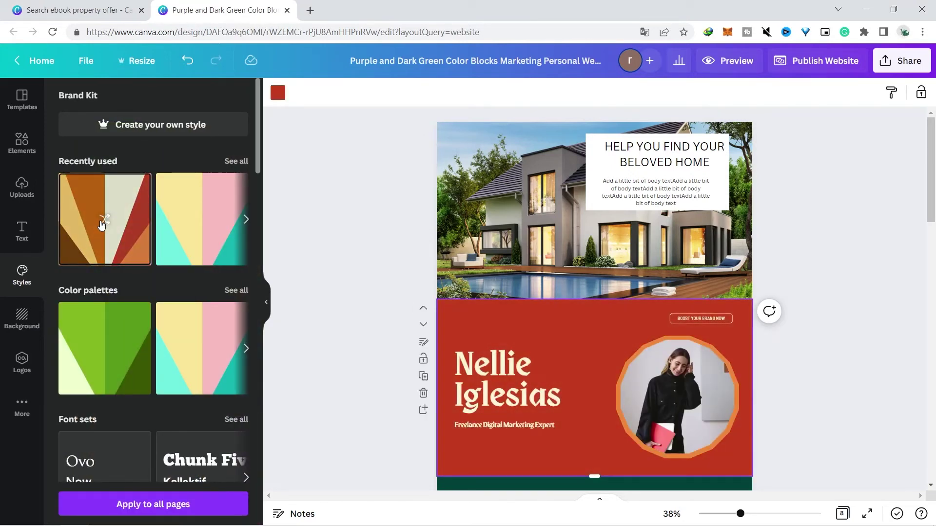
{"action": "left_click", "coordinate": [101, 224]}
{"action": "left_click", "coordinate": [179, 505]}
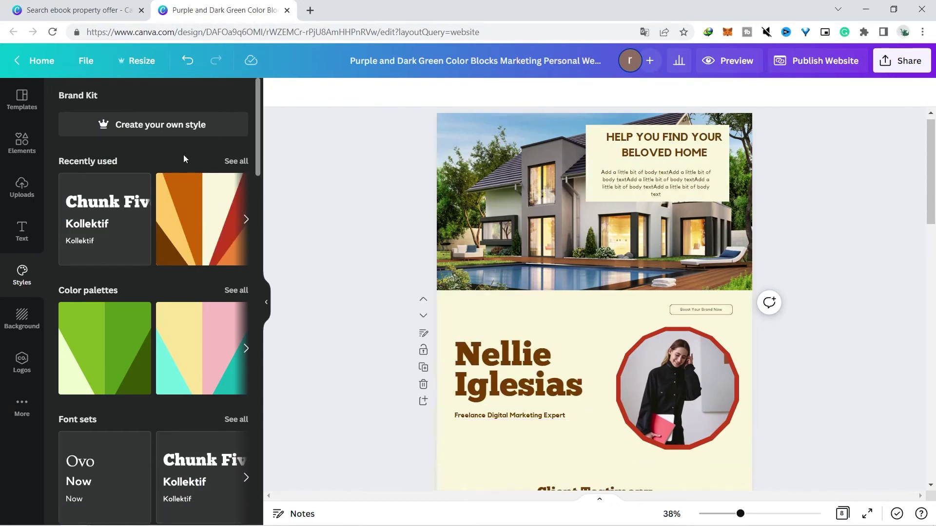
- Add grey #63787C to a new brand kit palette, then scroll through the restyled pages
{"action": "left_click", "coordinate": [171, 127]}
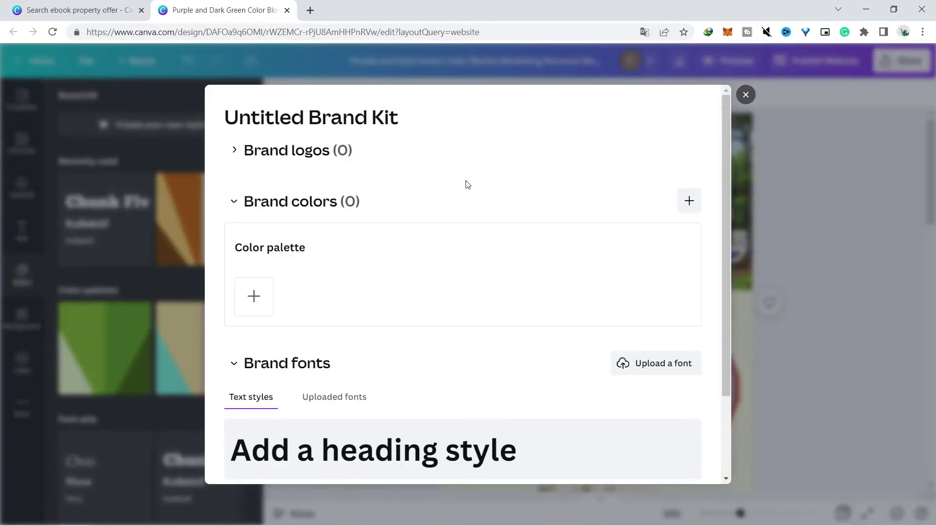
{"action": "left_click_drag", "start_coordinate": [728, 157], "coordinate": [746, 140]}
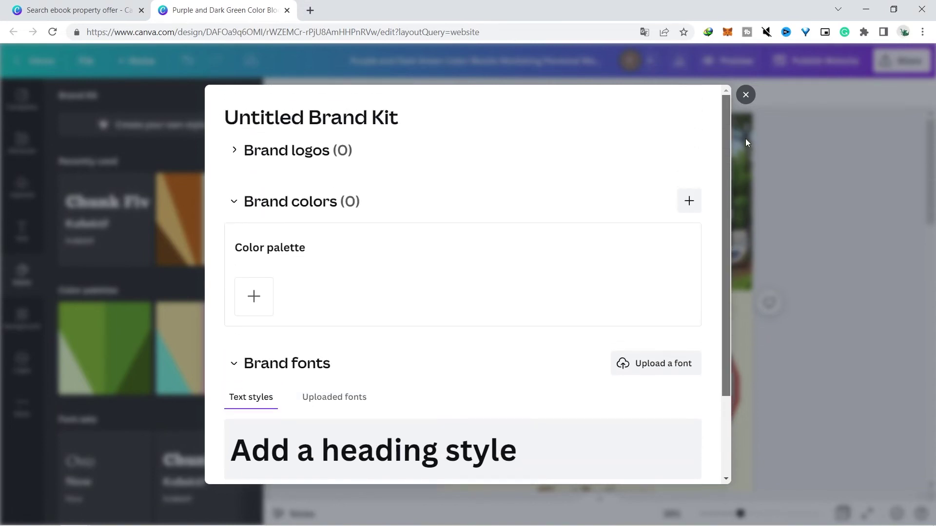
{"action": "left_click", "coordinate": [269, 297]}
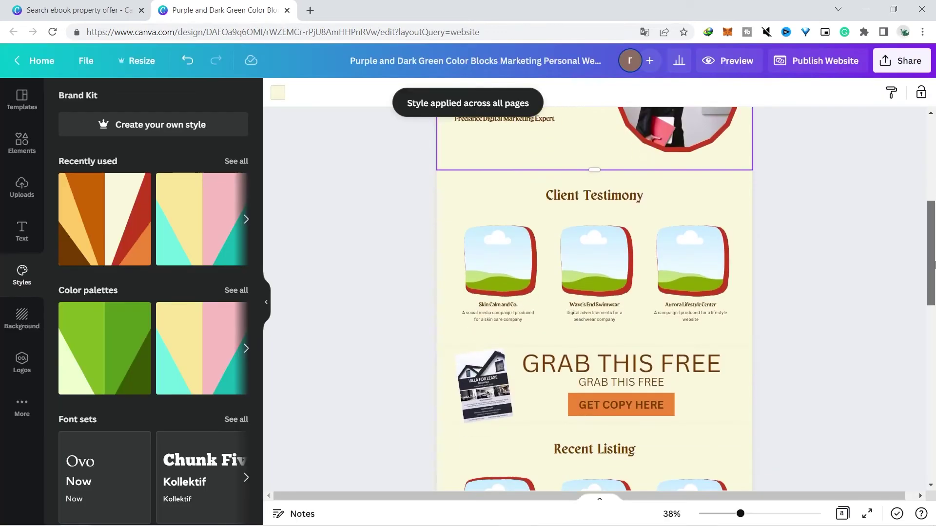
{"action": "scroll", "coordinate": [934, 334], "scroll_direction": "down", "scroll_amount": 6}
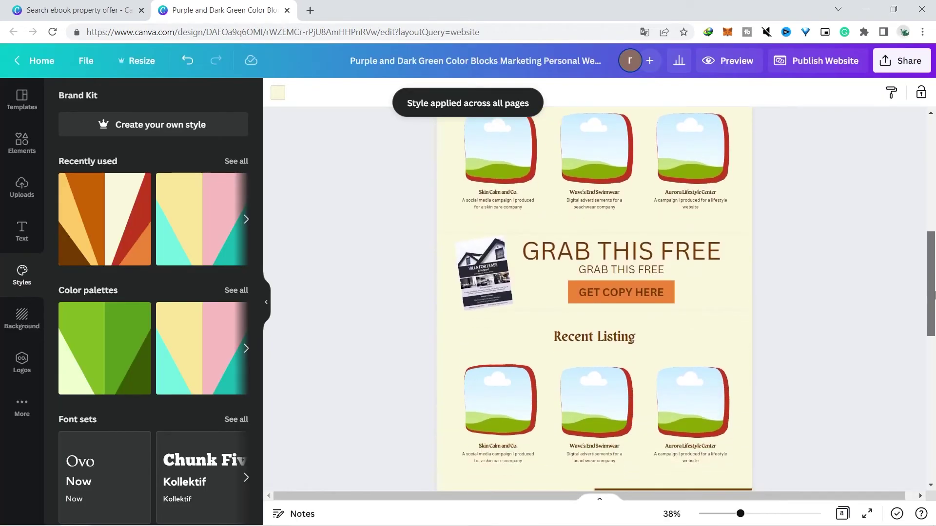
{"action": "left_click_drag", "start_coordinate": [934, 333], "coordinate": [921, 198]}
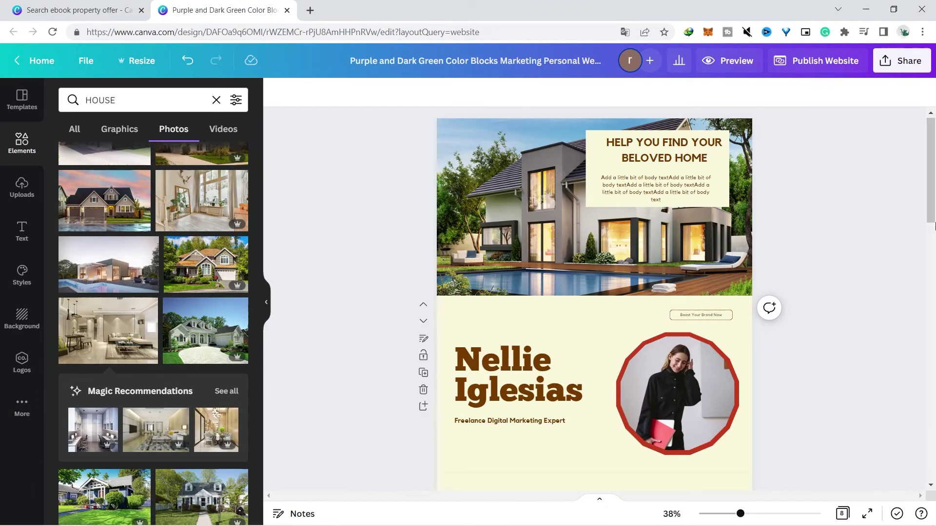
{"action": "left_click", "coordinate": [728, 61]}
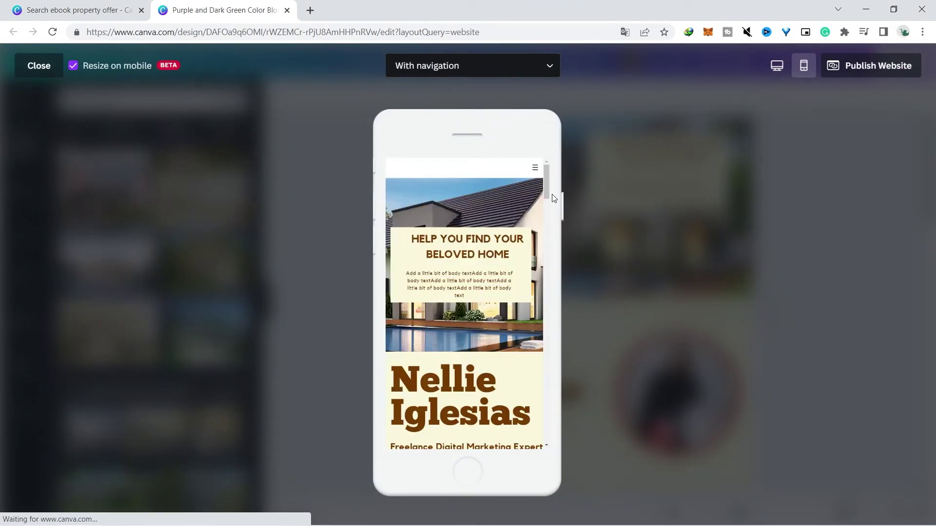
{"action": "left_click_drag", "start_coordinate": [546, 188], "coordinate": [558, 398]}
{"action": "left_click", "coordinate": [776, 67]}
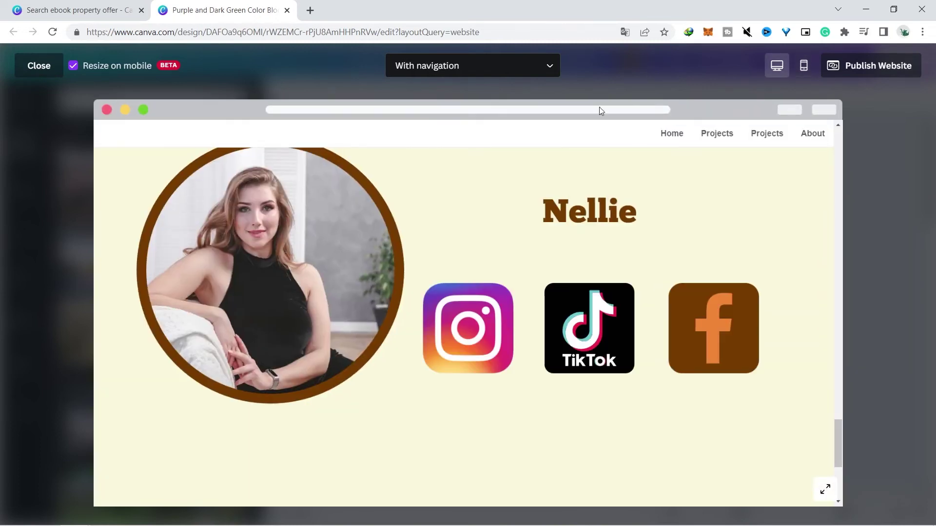
{"action": "left_click_drag", "start_coordinate": [838, 439], "coordinate": [874, 461]}
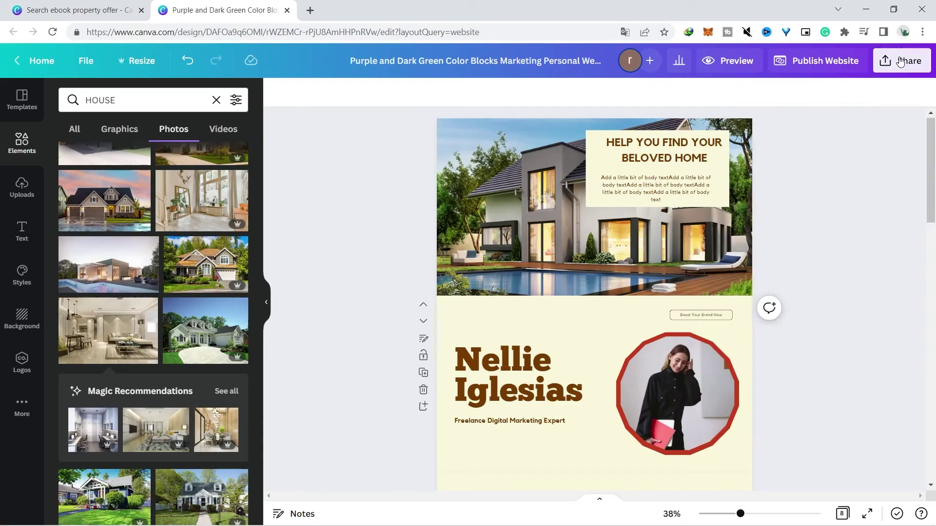
- Copy a template link so others can reuse the website design
{"action": "left_click", "coordinate": [901, 61]}
{"action": "left_click", "coordinate": [772, 446]}
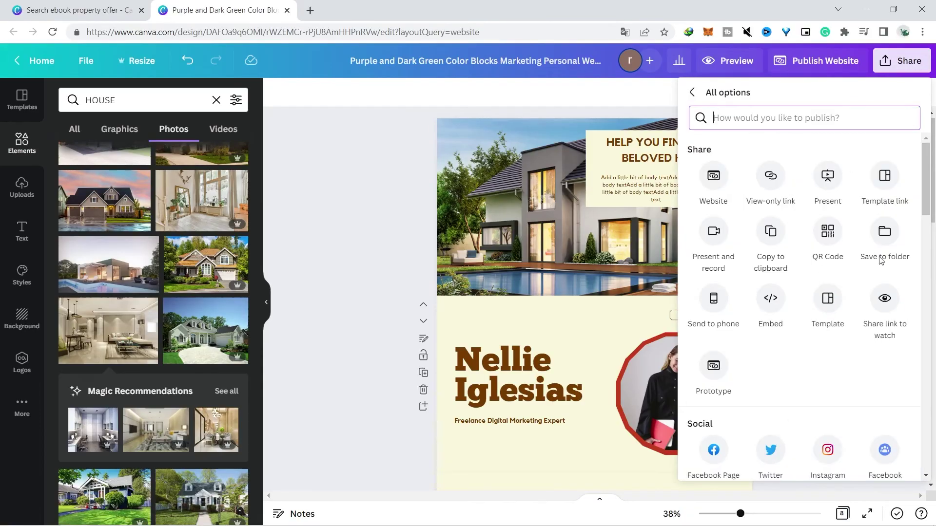
{"action": "left_click", "coordinate": [888, 180]}
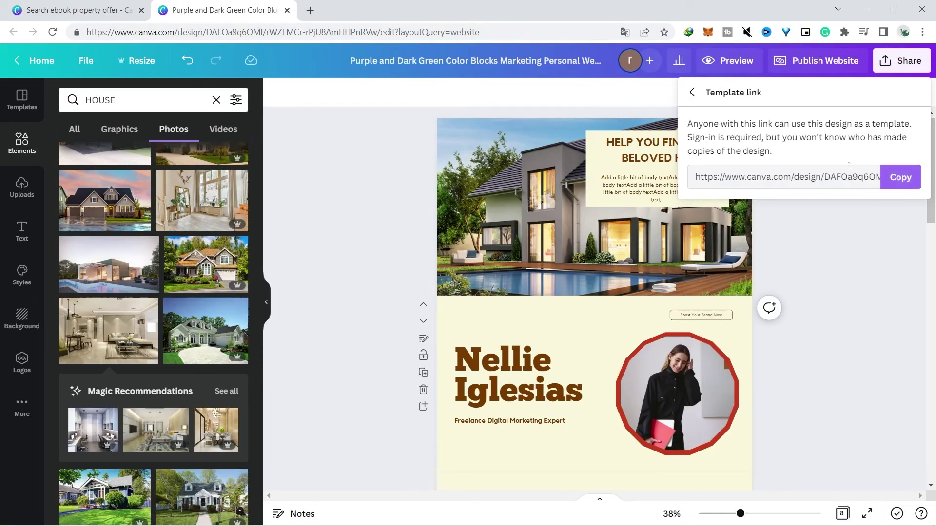
{"action": "left_click", "coordinate": [910, 189]}
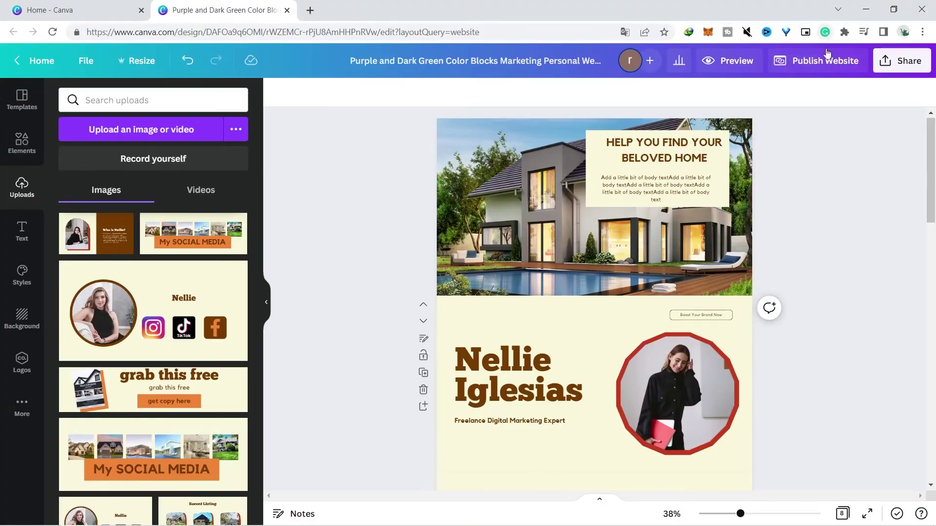
- Start publishing the website, compare domain options, and choose a free Canva domain
{"action": "left_click", "coordinate": [826, 58]}
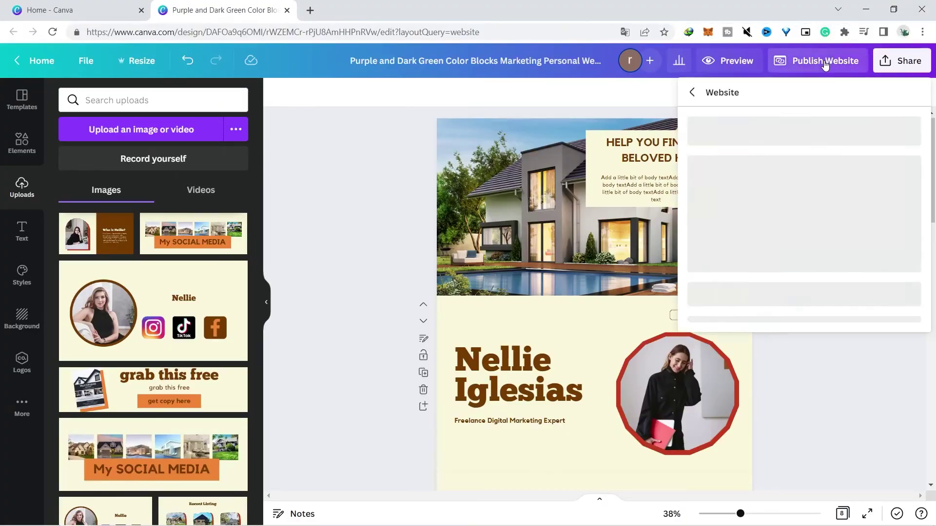
{"action": "scroll", "coordinate": [855, 322], "scroll_direction": "down", "scroll_amount": 1}
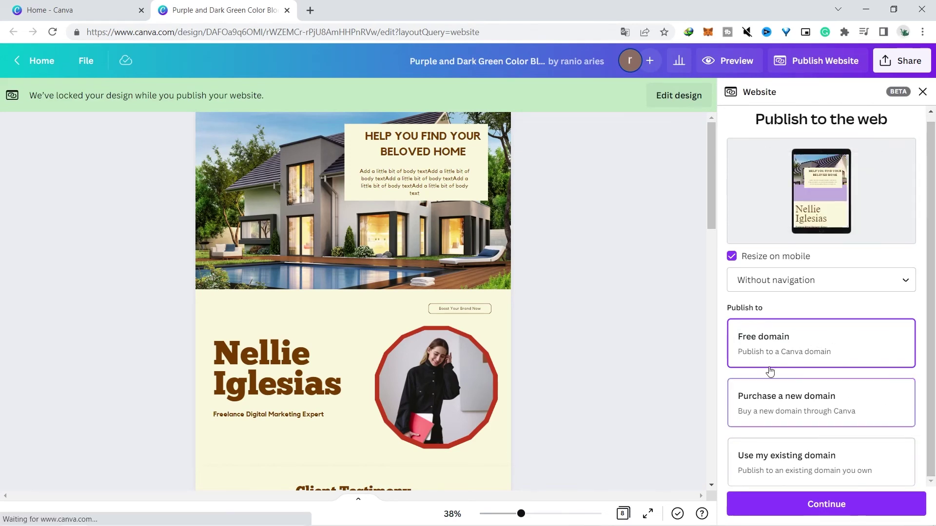
{"action": "left_click", "coordinate": [806, 401]}
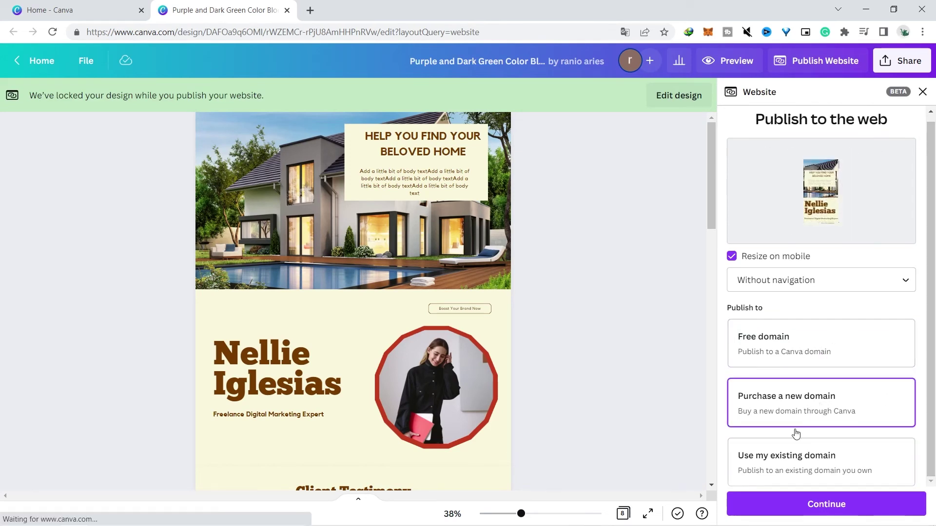
{"action": "left_click", "coordinate": [833, 449]}
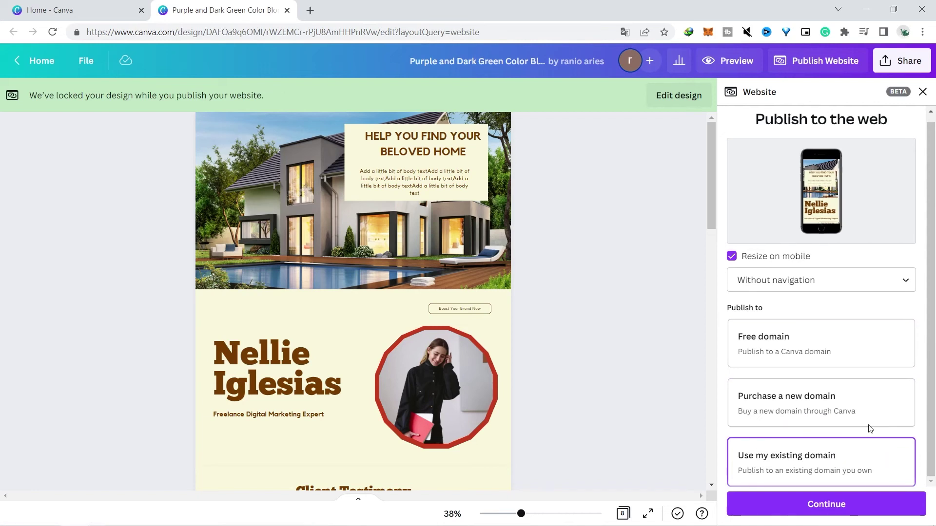
{"action": "left_click", "coordinate": [805, 350]}
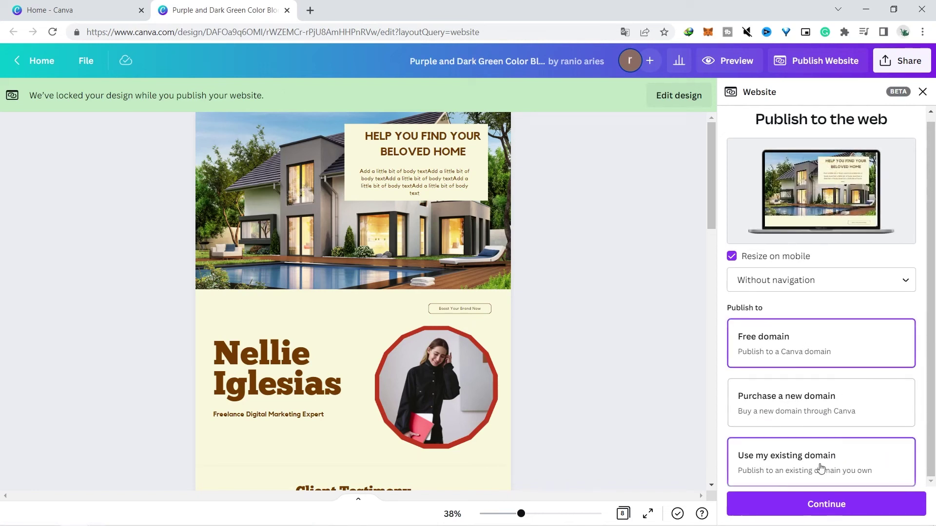
{"action": "left_click", "coordinate": [824, 502]}
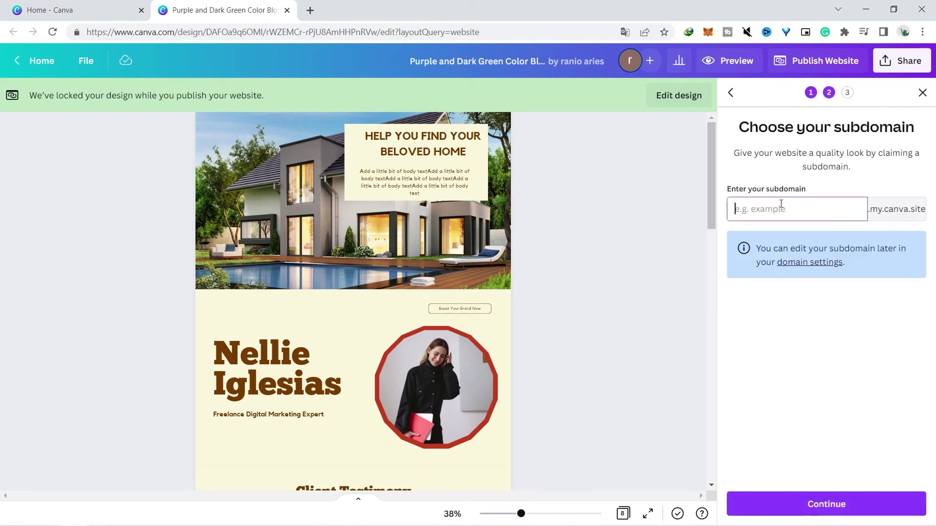
- Enter the yourhome12 subdomain, then step back to the publishing options without publishing
{"action": "type", "text": "yourhome12"}
{"action": "left_click", "coordinate": [859, 509]}
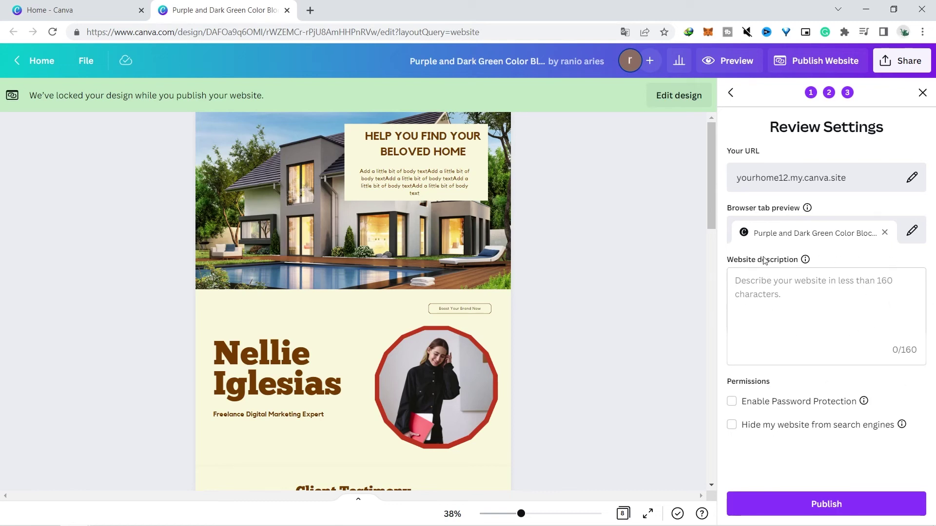
{"action": "left_click", "coordinate": [728, 93]}
{"action": "left_click", "coordinate": [727, 93]}
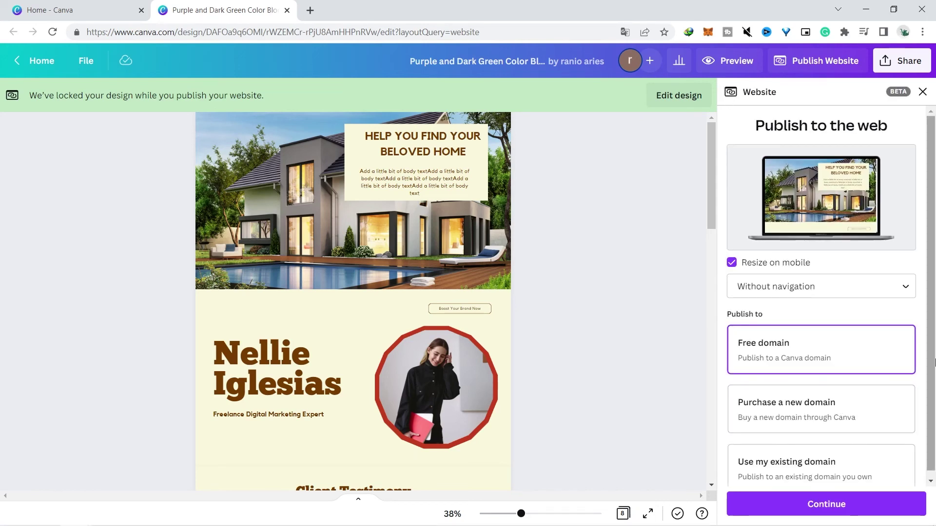
- Search new domains for 'YOUR HOME' and claim your-home24.club
{"action": "scroll", "coordinate": [872, 412], "scroll_direction": "down", "scroll_amount": 1}
{"action": "left_click", "coordinate": [857, 413]}
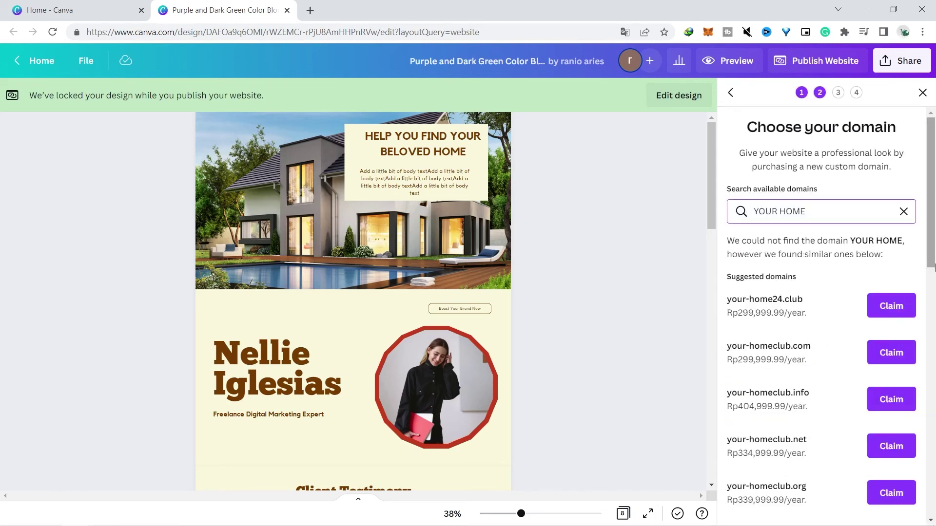
{"action": "left_click_drag", "start_coordinate": [932, 205], "coordinate": [934, 336]}
{"action": "scroll", "coordinate": [883, 243], "scroll_direction": "up", "scroll_amount": 3}
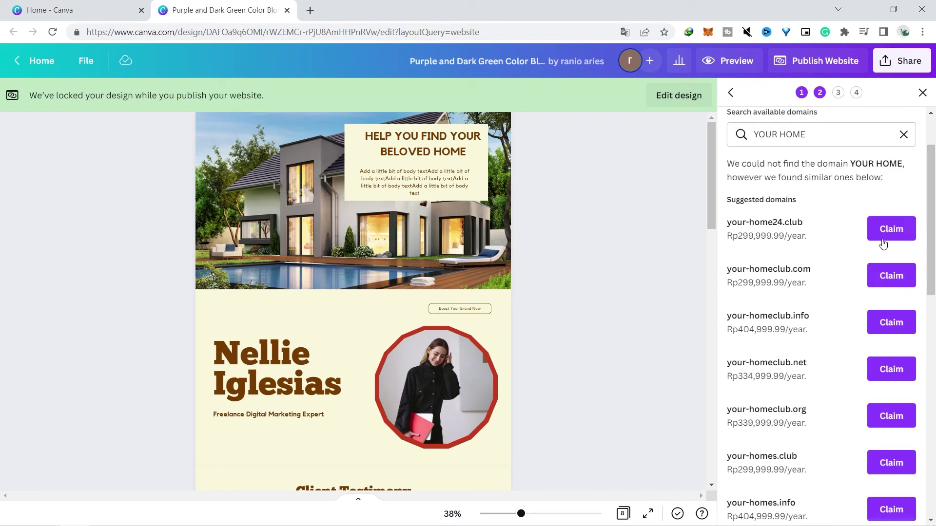
{"action": "left_click", "coordinate": [885, 239]}
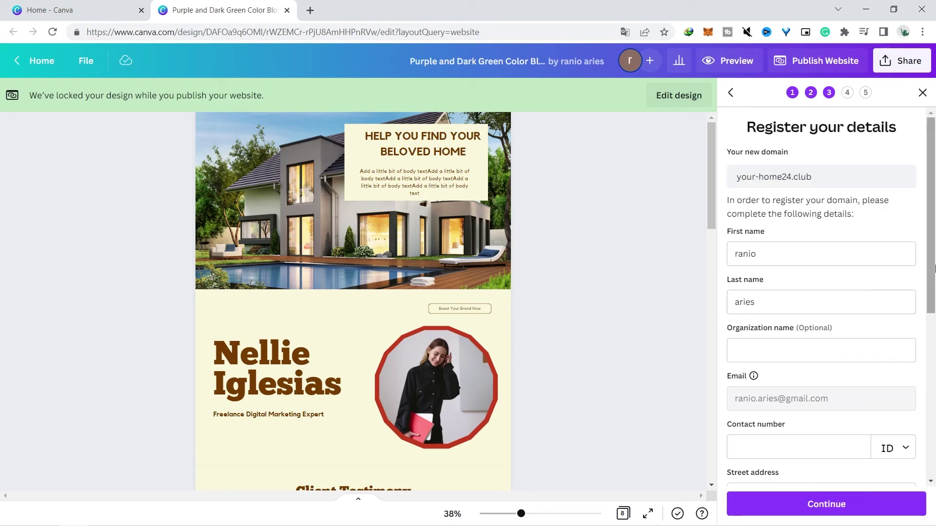